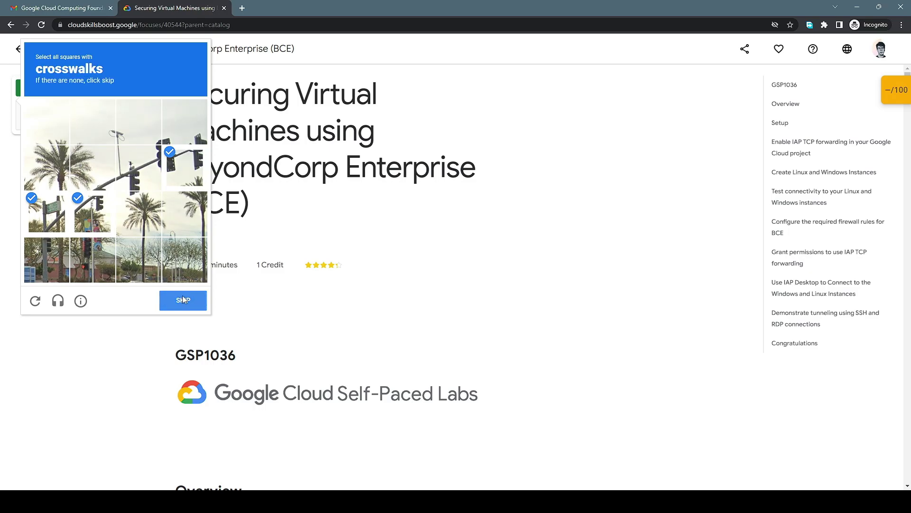
- Mark the squares showing the crosswalk in the image challenge and submit the selection
click(47, 168)
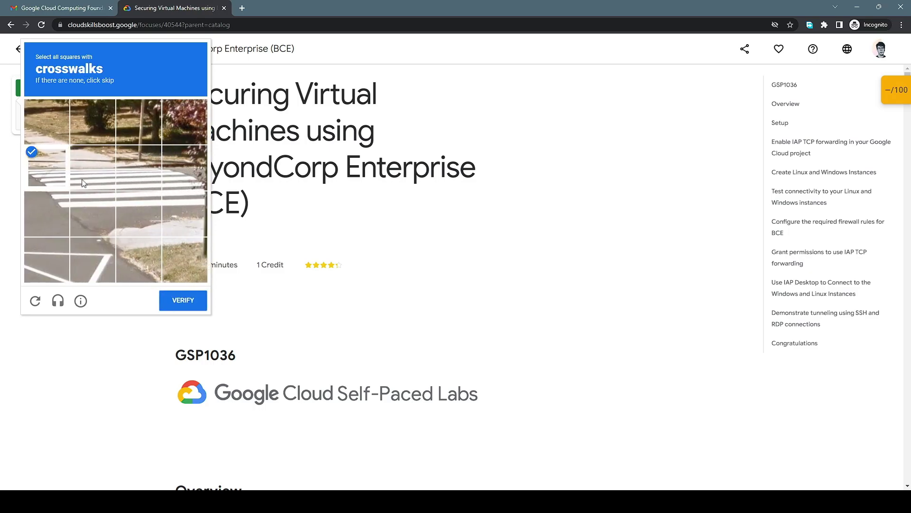
click(93, 168)
click(139, 168)
click(184, 168)
click(185, 300)
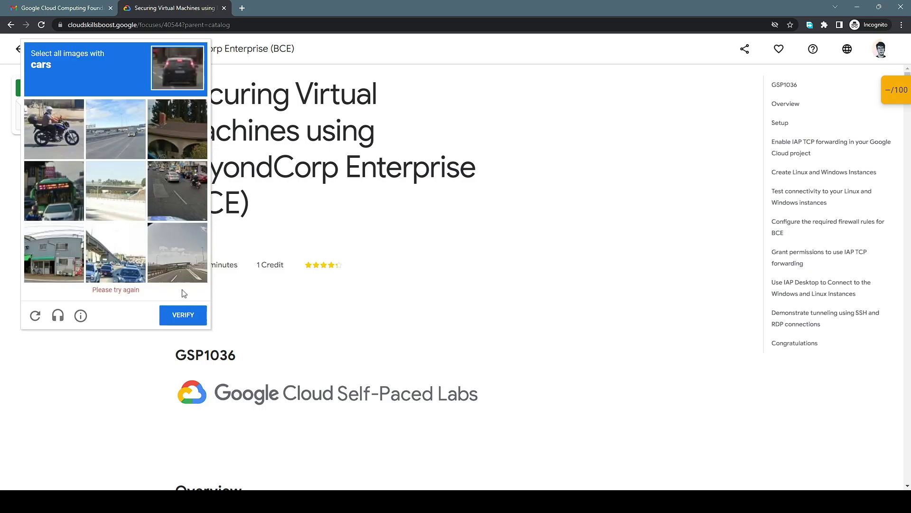
- Select the images containing cars in the follow-up challenge and submit it to start the lab
click(178, 186)
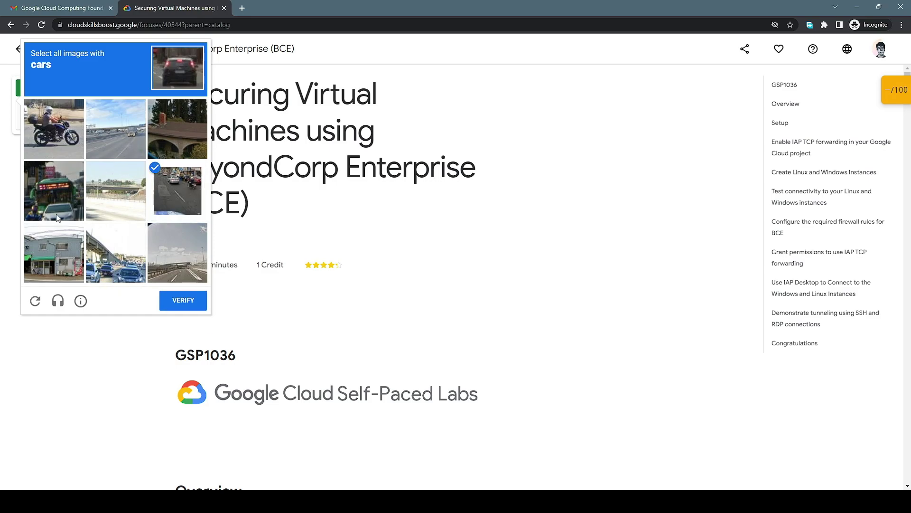
click(56, 195)
click(142, 154)
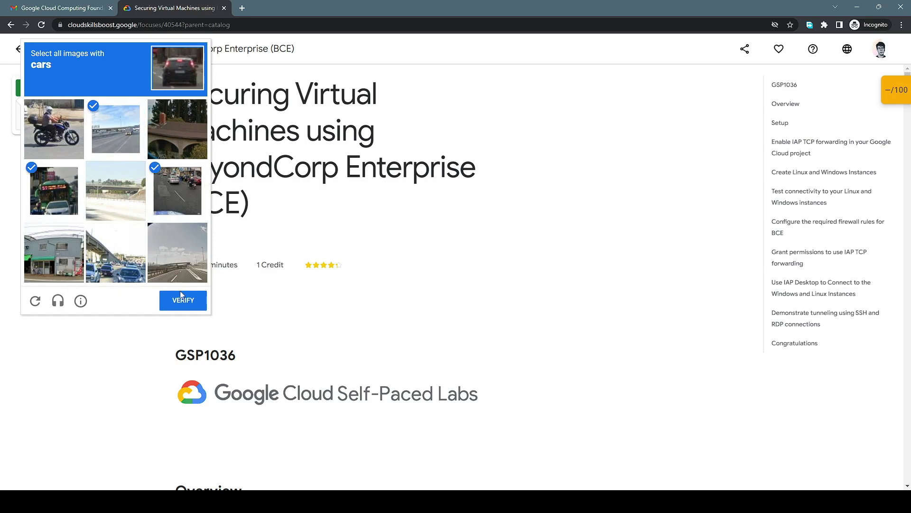
click(183, 300)
click(357, 276)
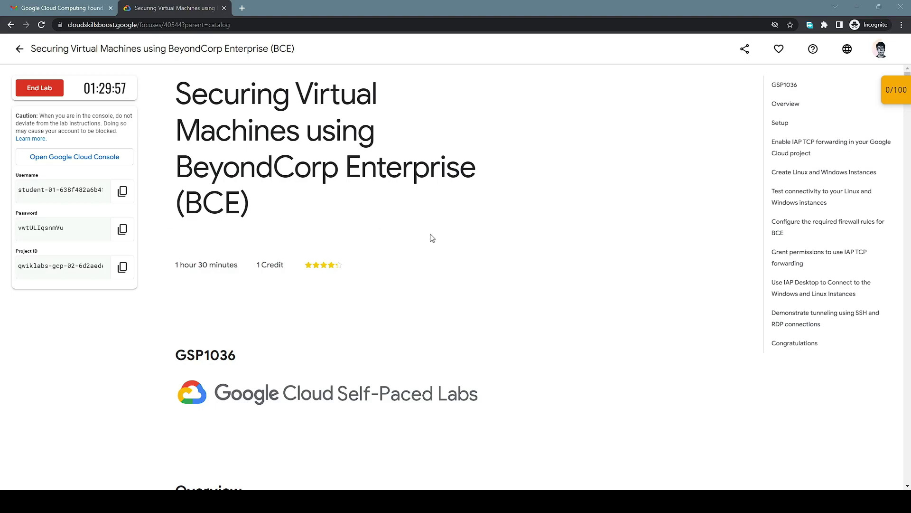
- Open the Google Cloud console from the lab and sign in with the prefilled student e-mail and the lab's temporary password
click(112, 159)
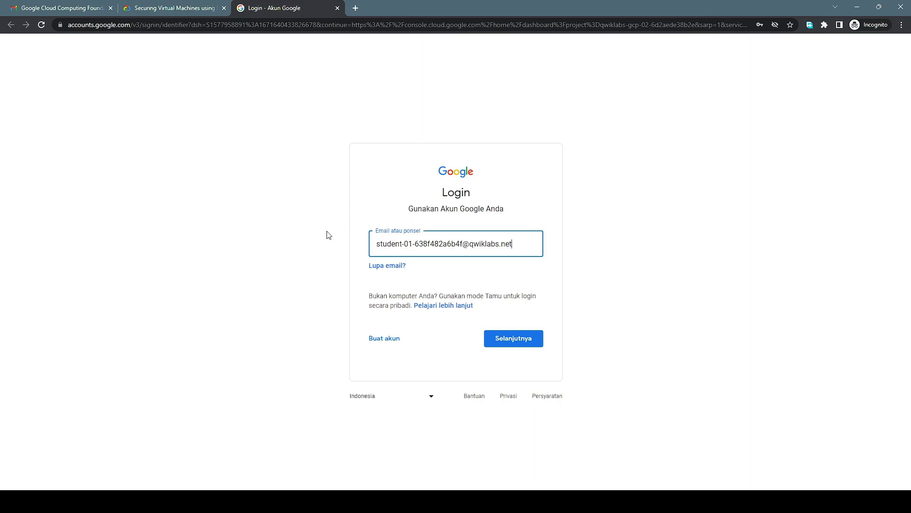
click(505, 342)
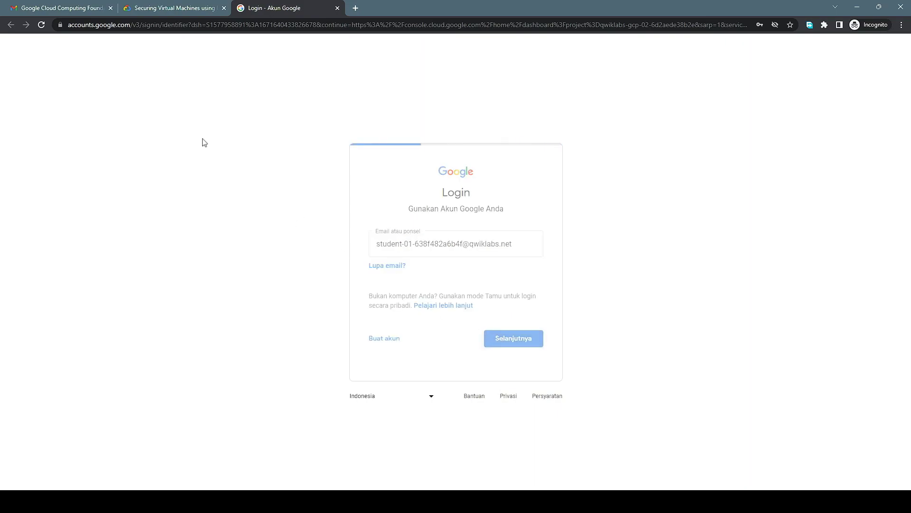
click(155, 10)
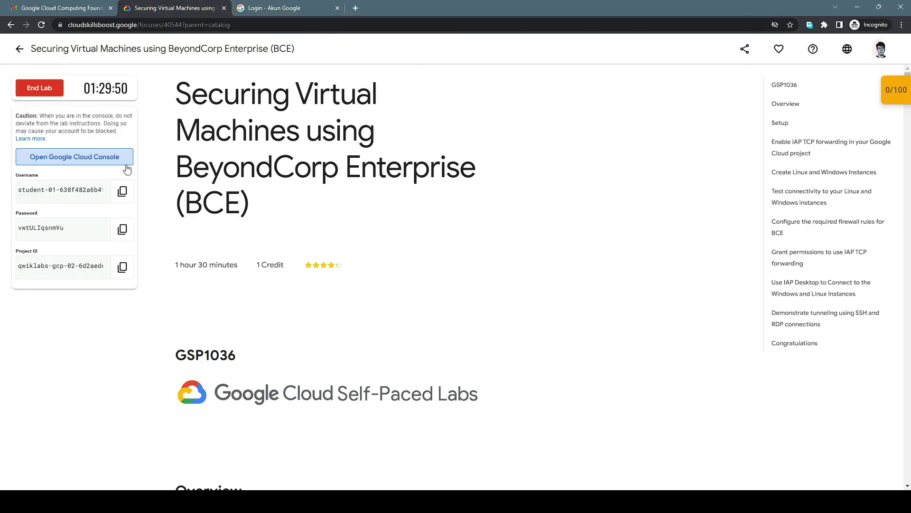
click(122, 229)
click(260, 9)
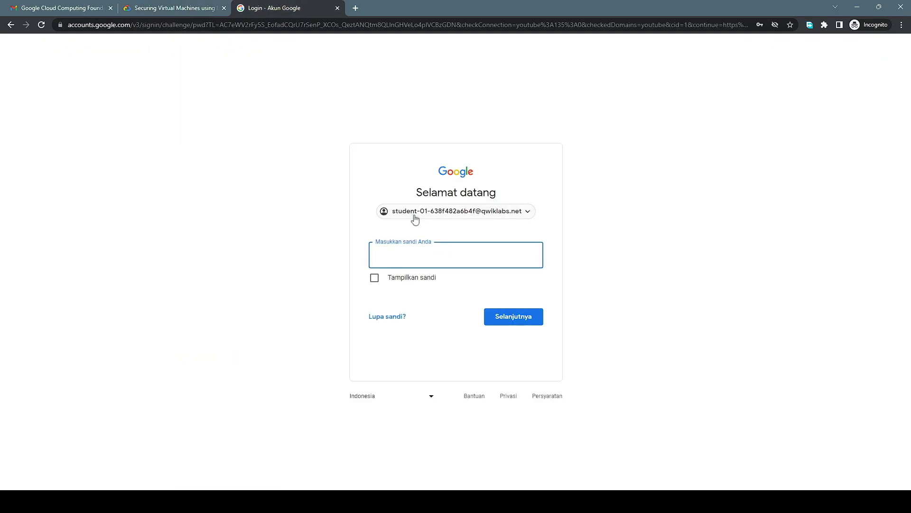
key(ctrl+v)
click(487, 312)
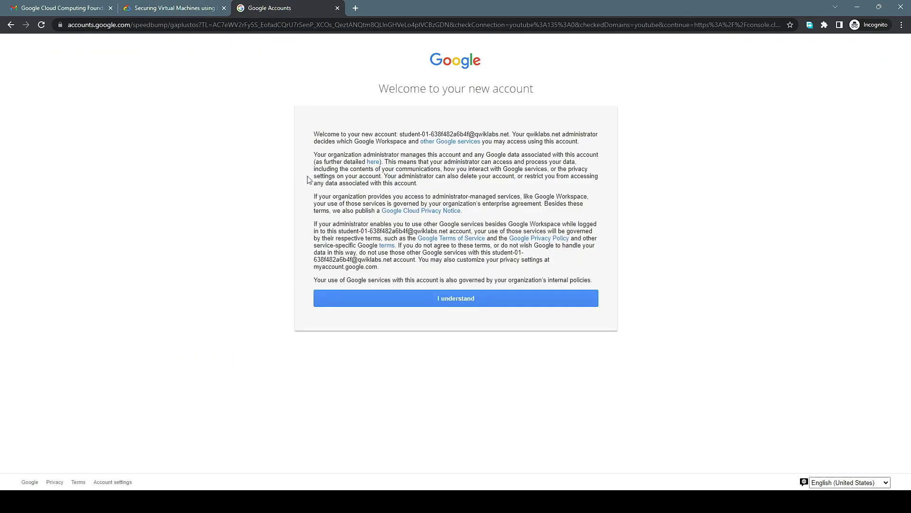
- Acknowledge the new-account notice and agree to the Google Cloud Platform Terms of Service
click(427, 300)
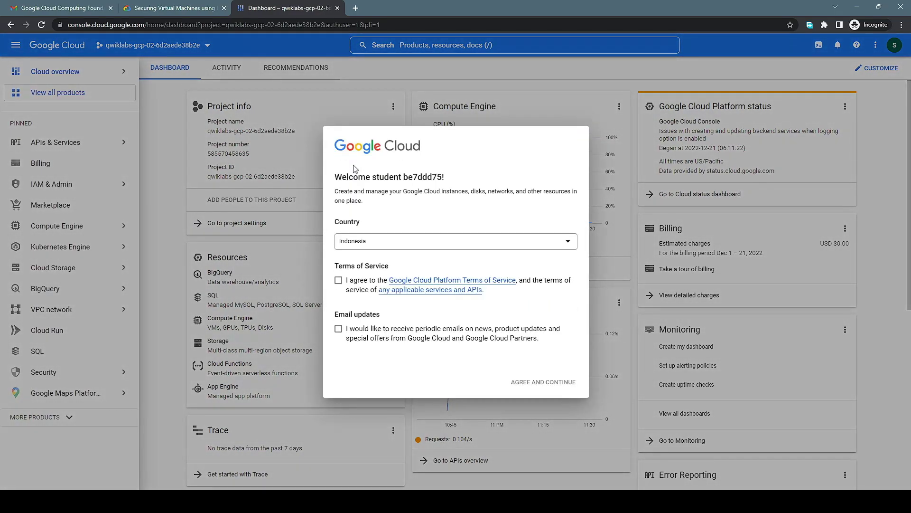
click(339, 281)
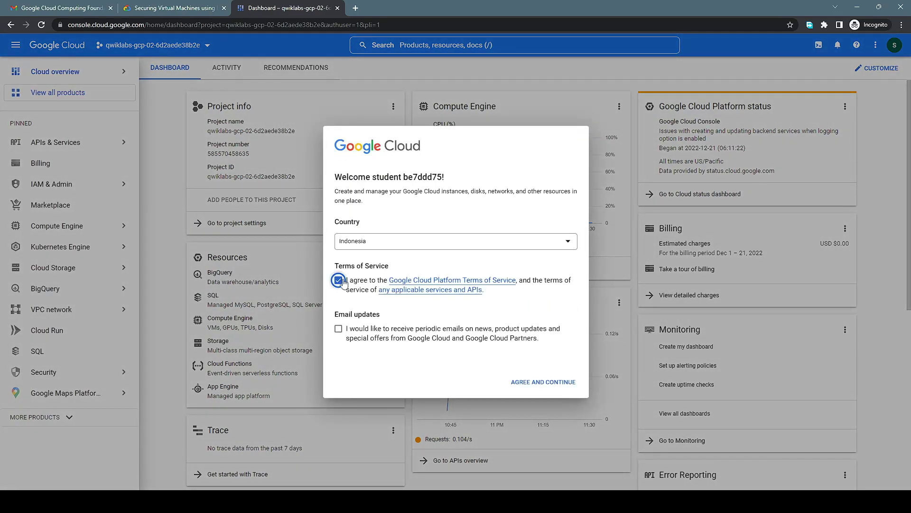
click(539, 389)
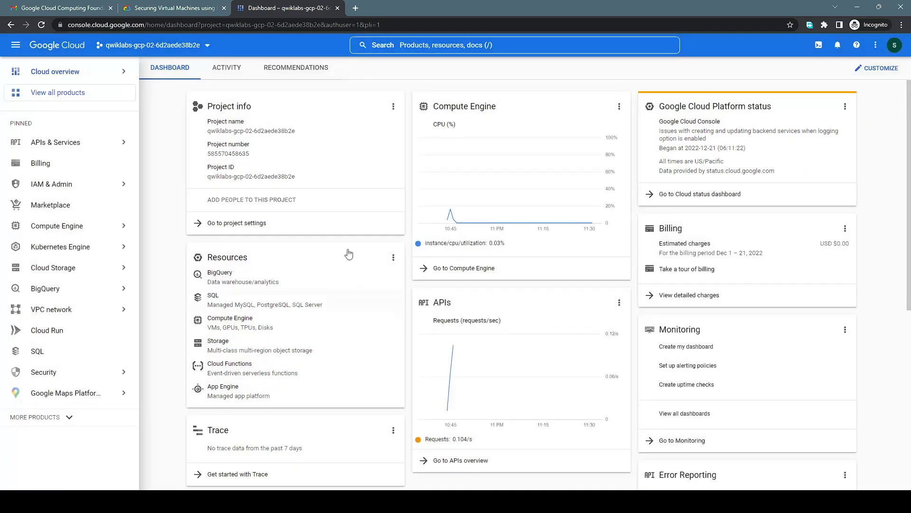
- Read the lab's overview and setup instructions up to the section on enabling IAP TCP forwarding
click(176, 8)
scroll(316, 213, down, 3)
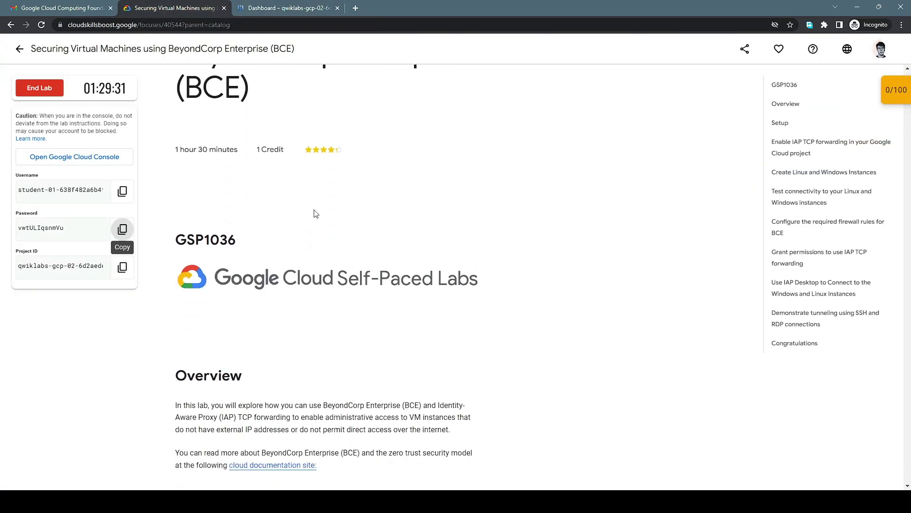
scroll(316, 213, up, 3)
scroll(256, 209, down, 8)
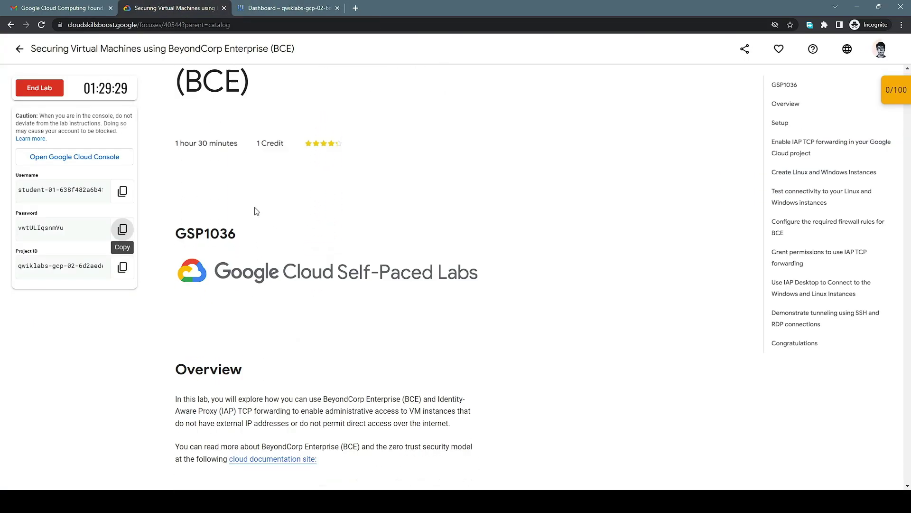
drag(178, 141, 470, 209)
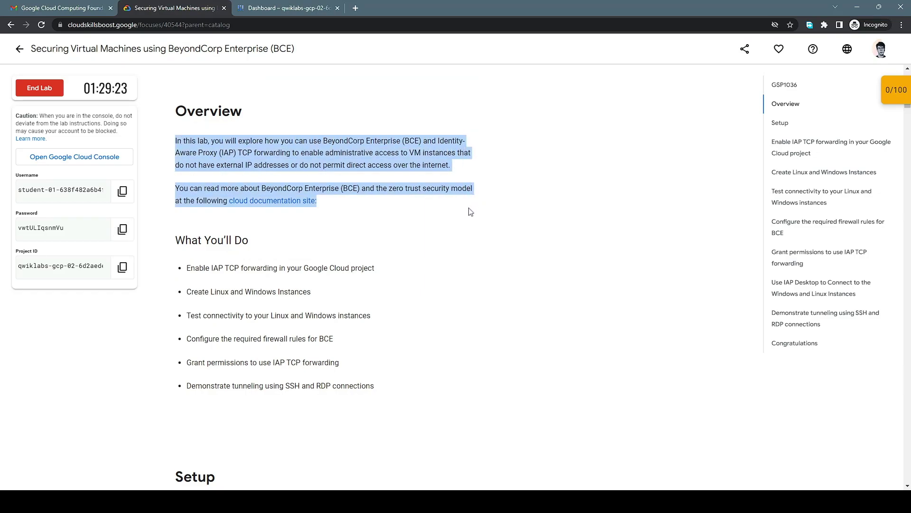
scroll(273, 192, down, 2)
scroll(226, 185, down, 6)
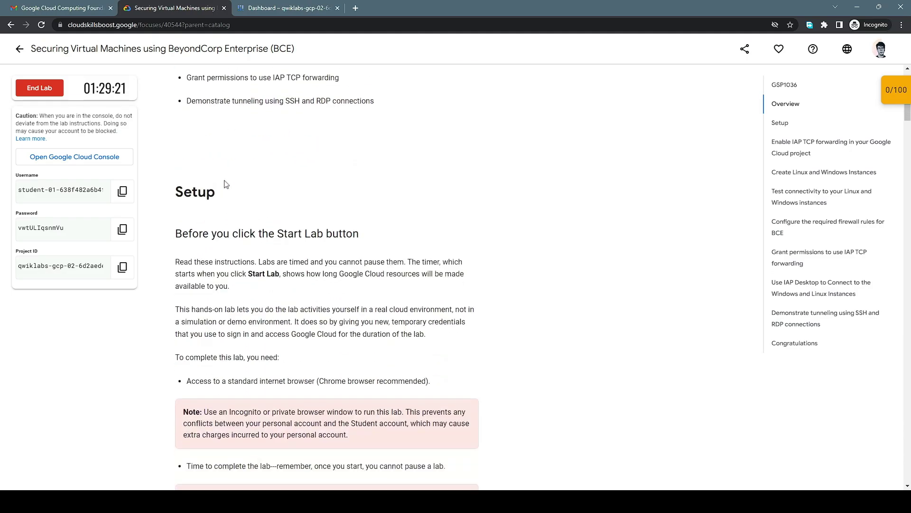
drag(175, 136, 360, 137)
scroll(372, 206, down, 12)
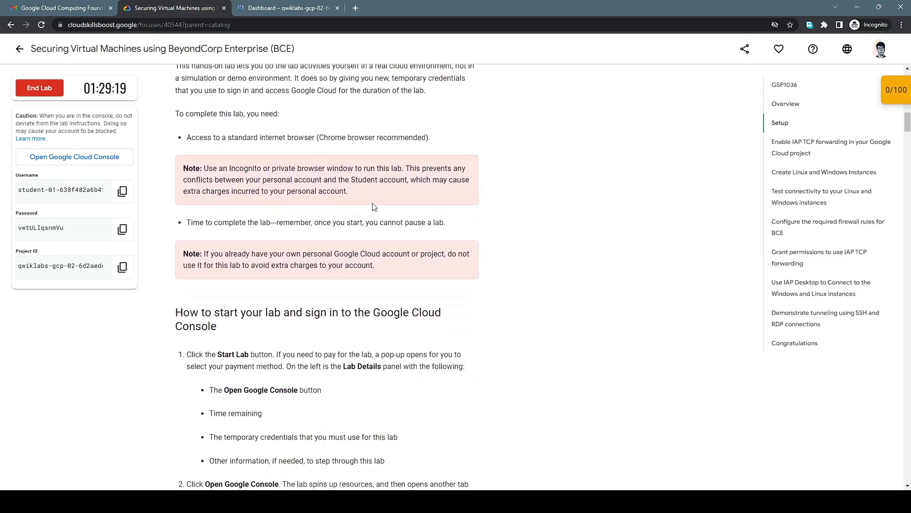
scroll(374, 207, down, 8)
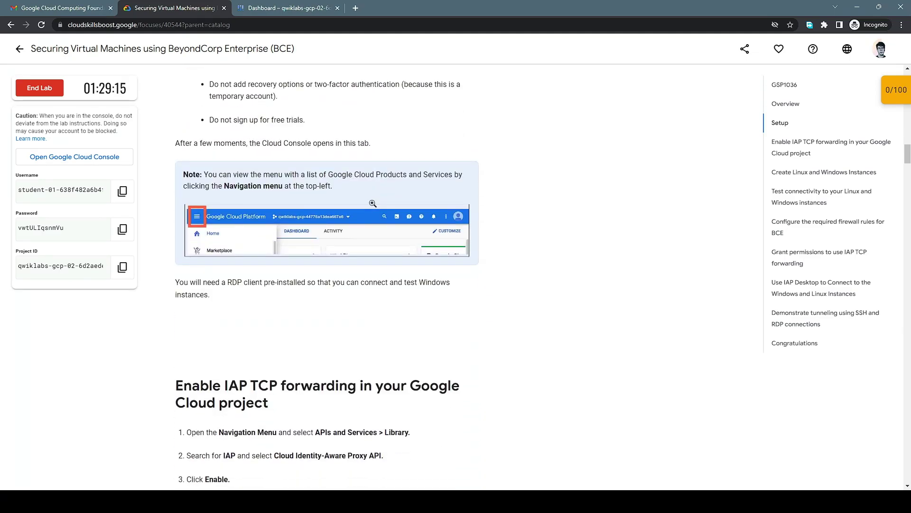
scroll(372, 203, down, 4)
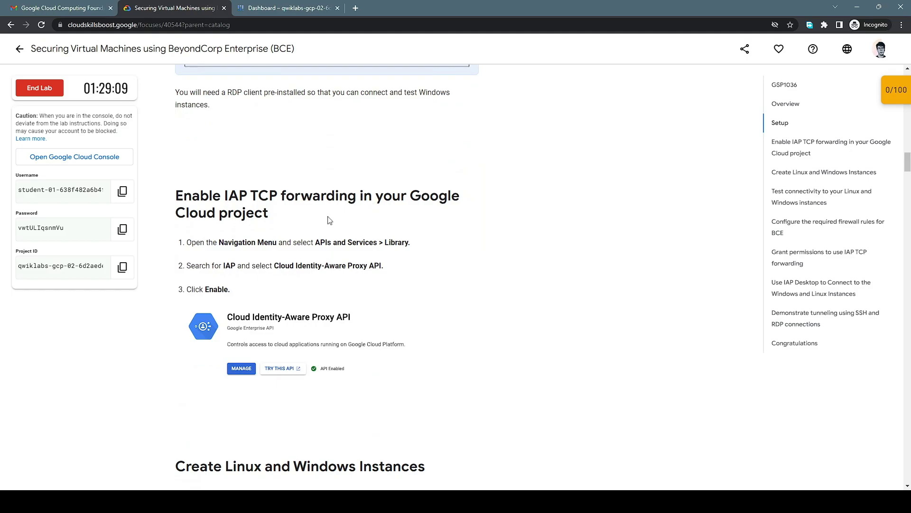
- Search the console for "APIs and Services", copied from the lab instructions, and open the Enabled APIs & services page
drag(315, 242, 378, 242)
click(281, 8)
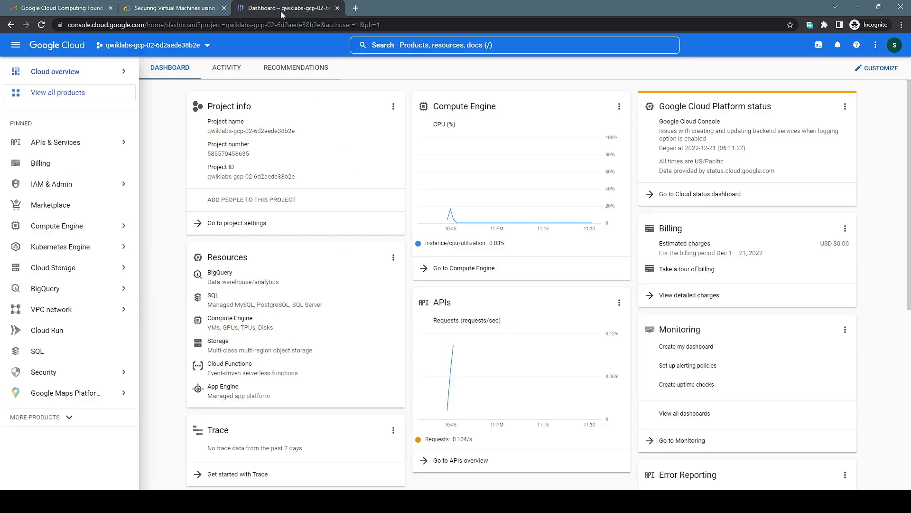
click(412, 50)
key(ctrl+v)
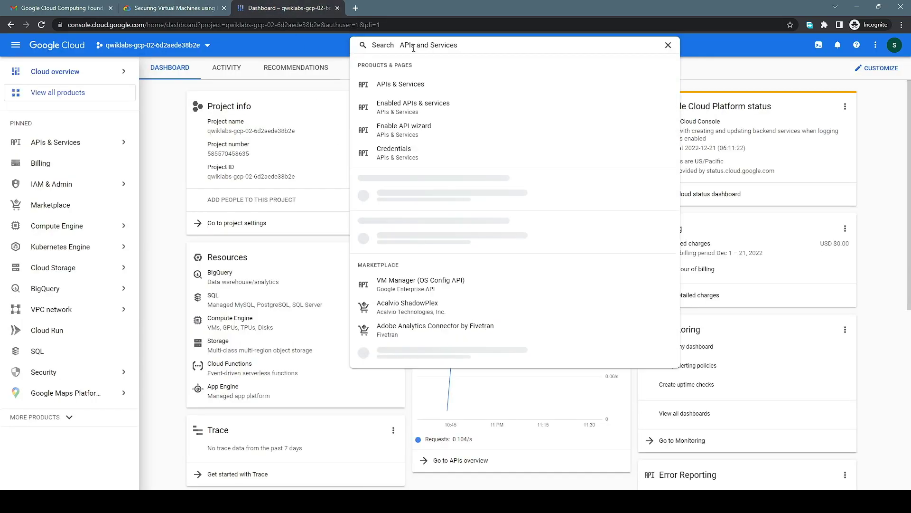
click(423, 91)
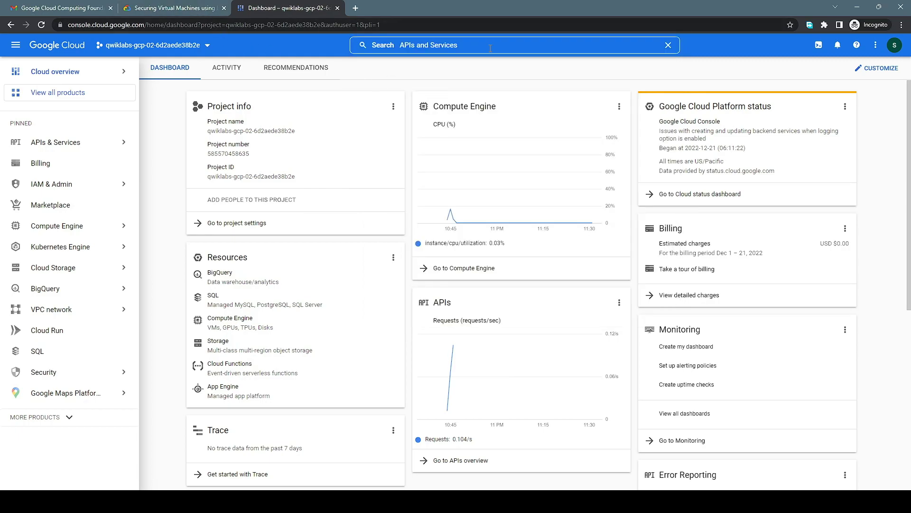
click(539, 47)
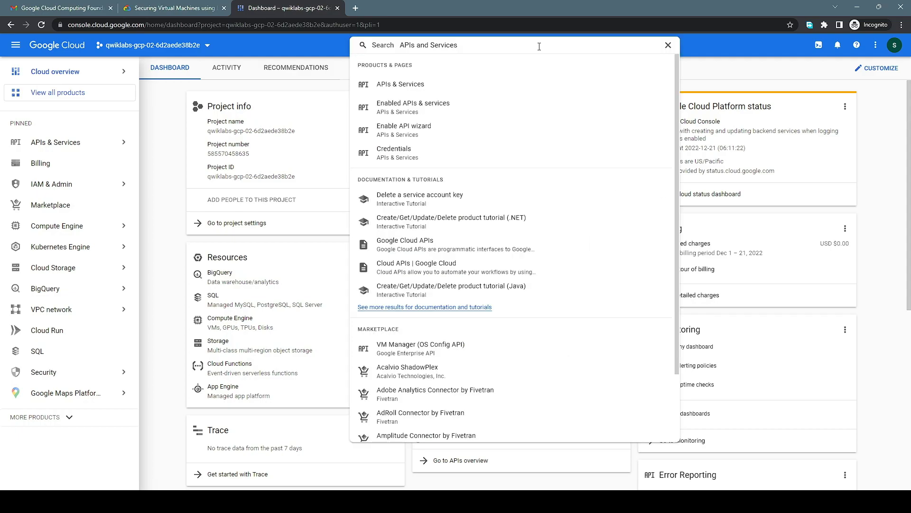
click(449, 114)
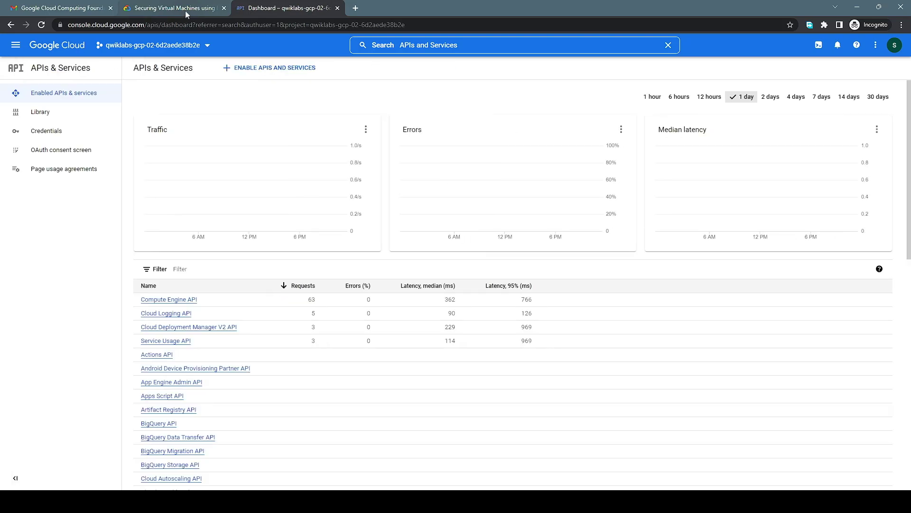
- Check the lab instructions for the required page and open the API Library in the console
click(185, 10)
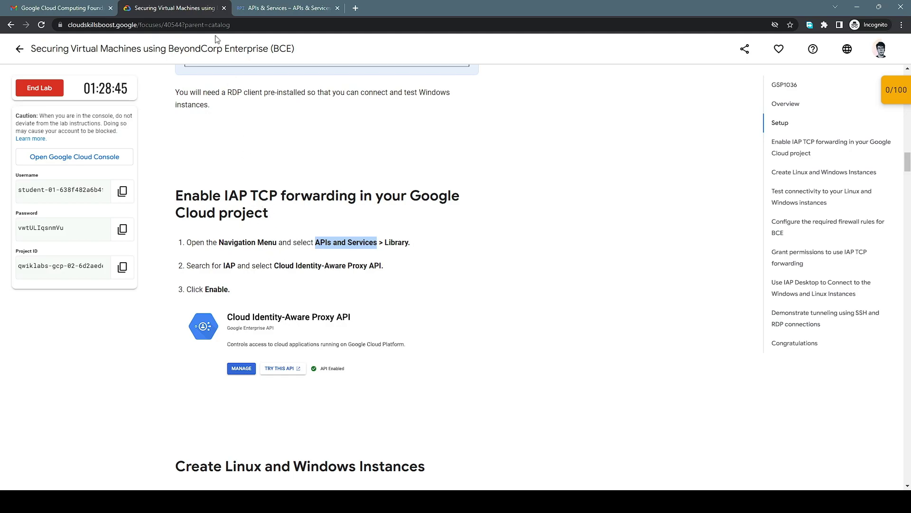
click(290, 8)
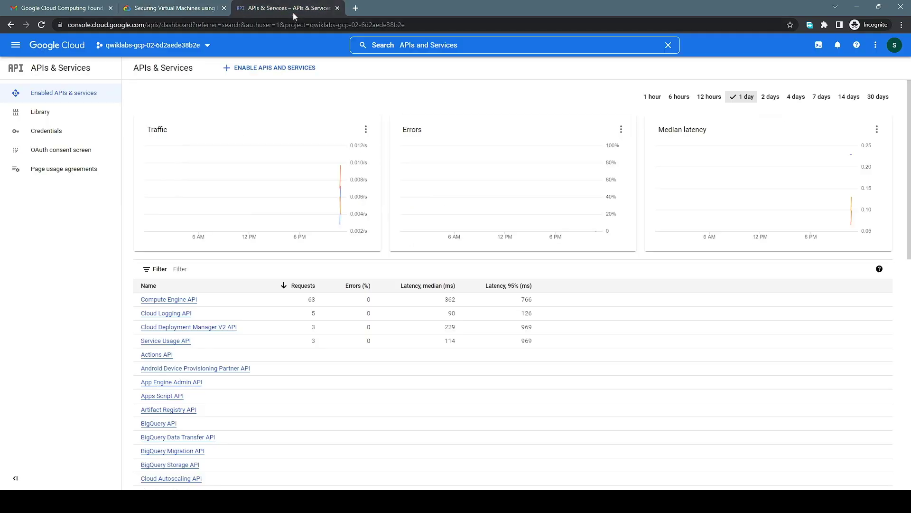
click(72, 114)
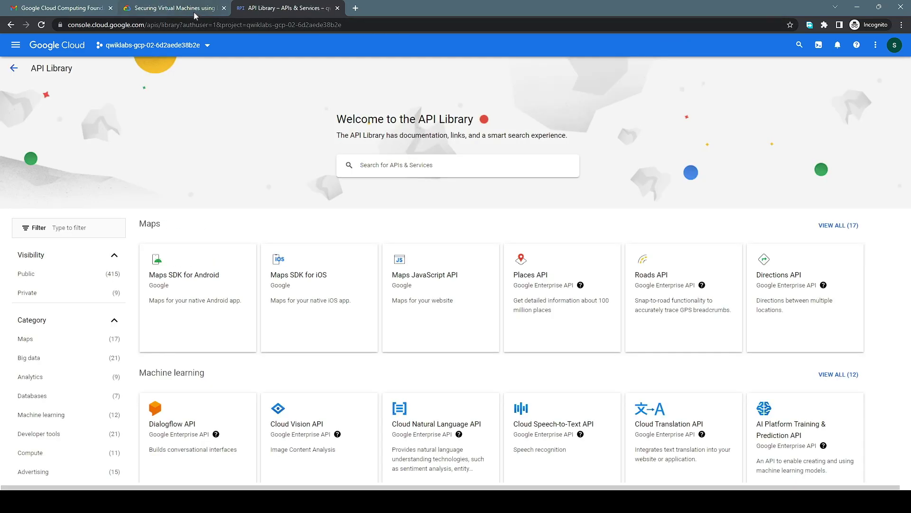
- Search the API Library for "IAP", copied from the lab instructions, and enable the Cloud Identity-Aware Proxy API
click(194, 12)
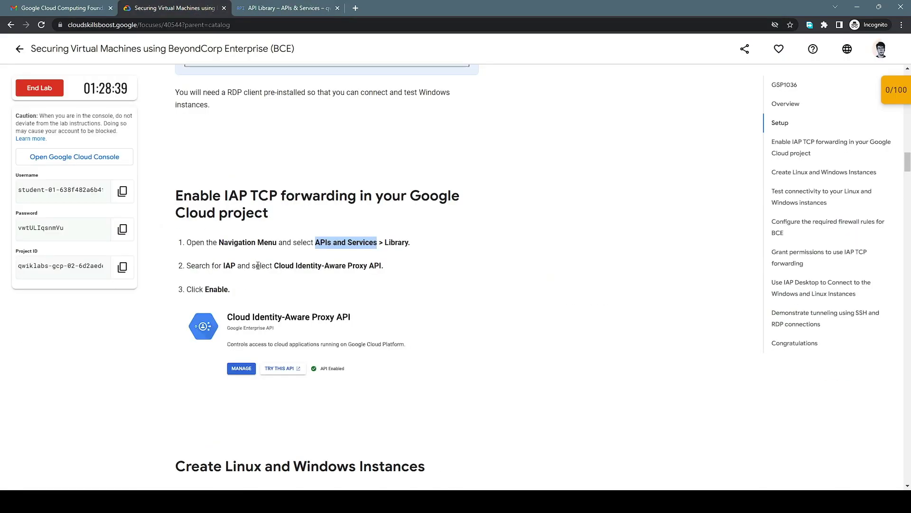
drag(223, 267, 234, 268)
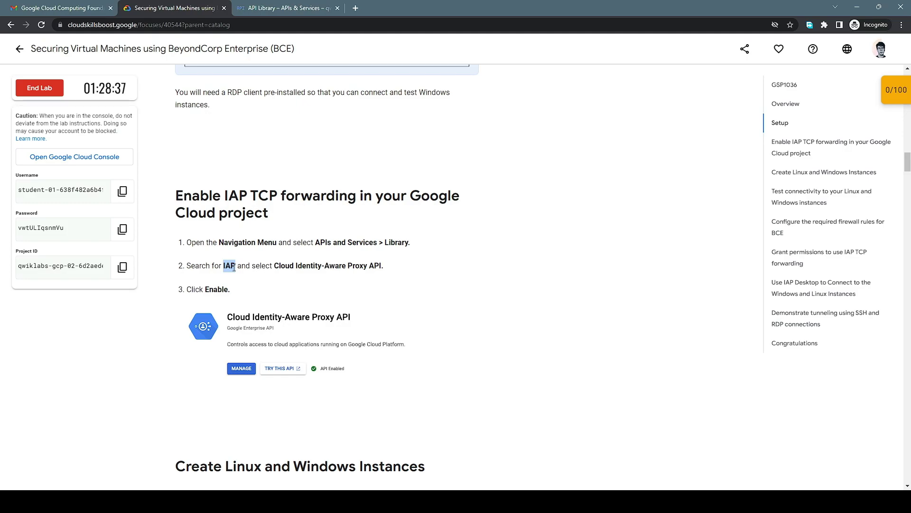
key(ctrl+c)
click(304, 8)
click(385, 166)
key(ctrl+v)
key(Return)
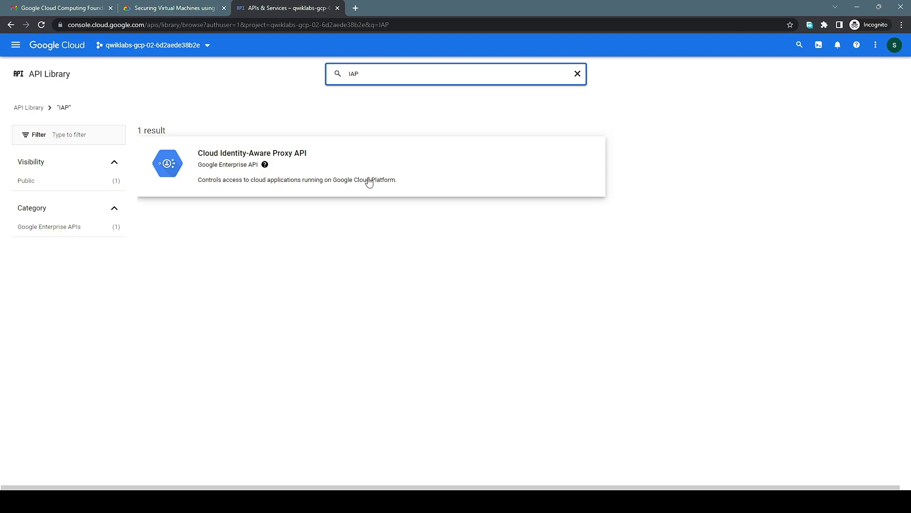
click(368, 179)
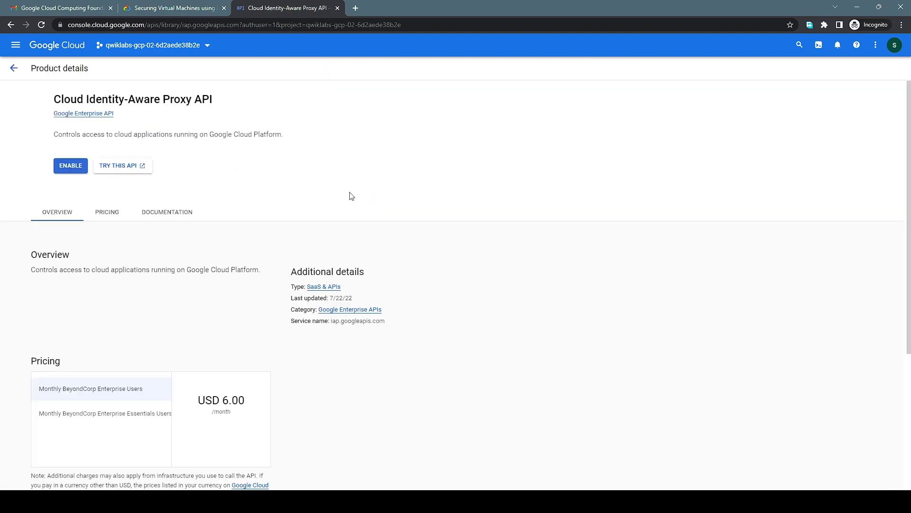
click(109, 166)
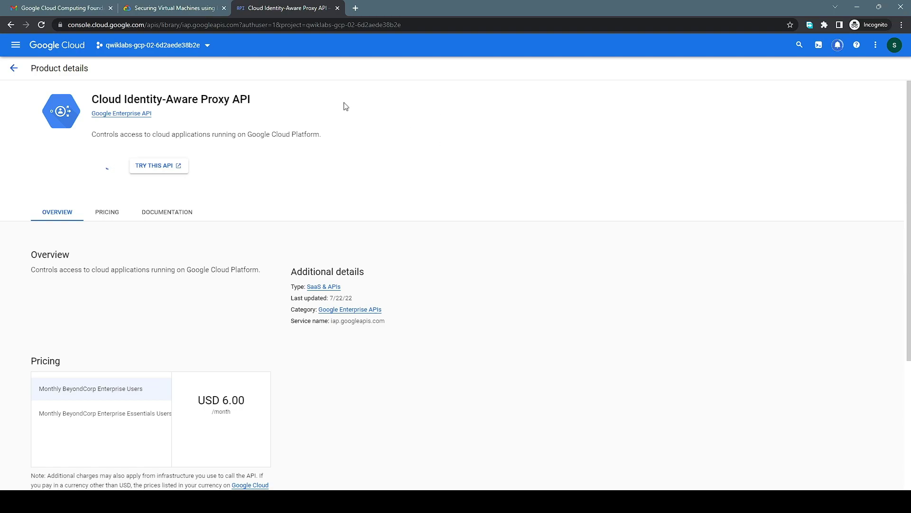
- Read the lab section on creating Linux and Windows instances, including the Linux Demo VM's configuration, and check it against the console's VM instances page
click(182, 11)
scroll(332, 190, down, 4)
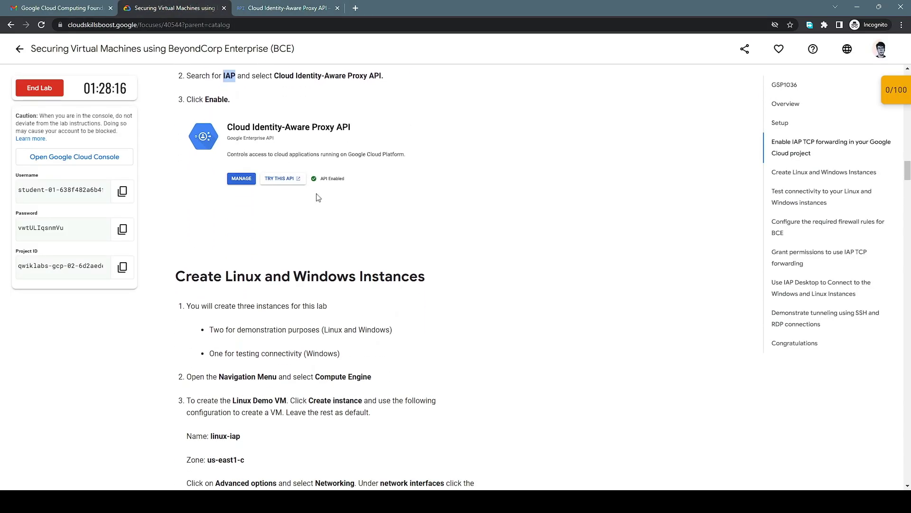
scroll(357, 212, down, 2)
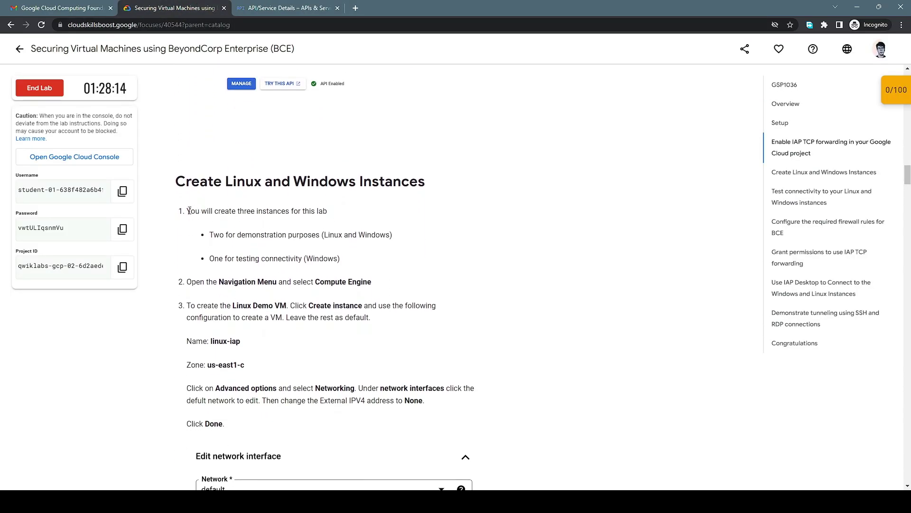
drag(186, 210, 327, 211)
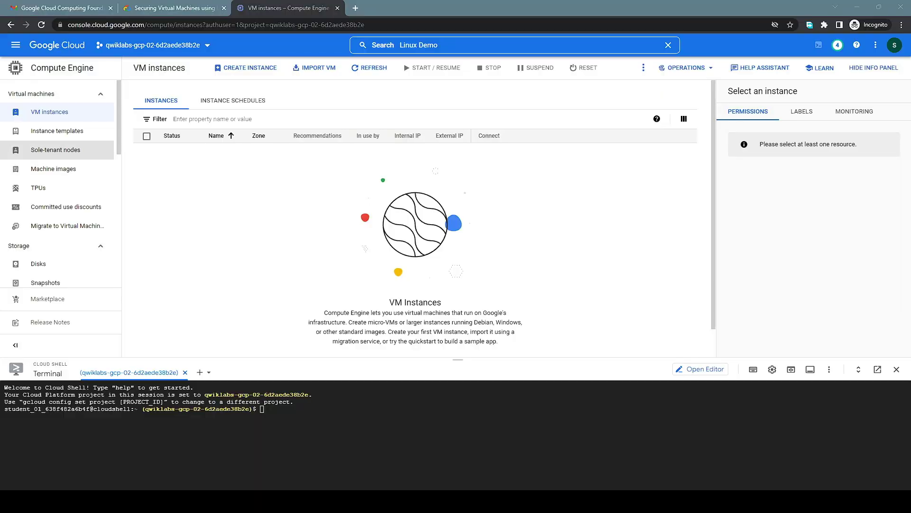
click(172, 8)
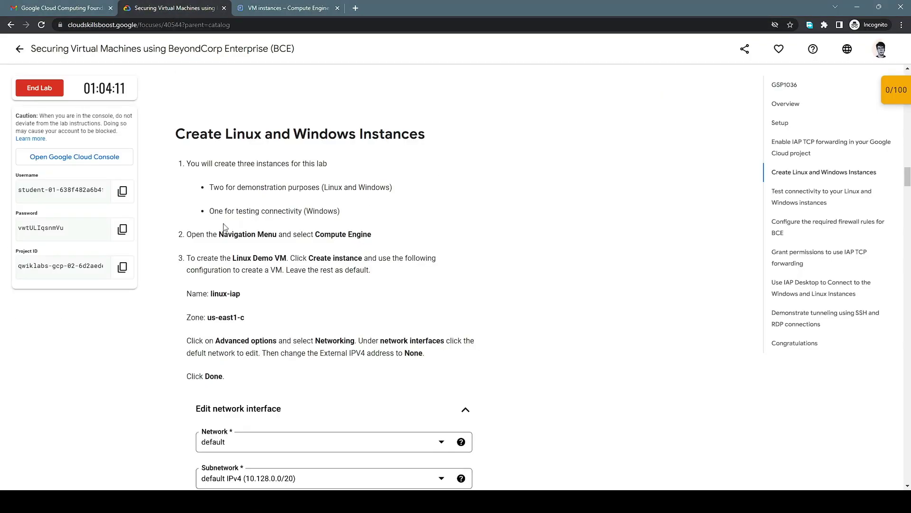
scroll(225, 227, down, 1)
drag(223, 187, 317, 187)
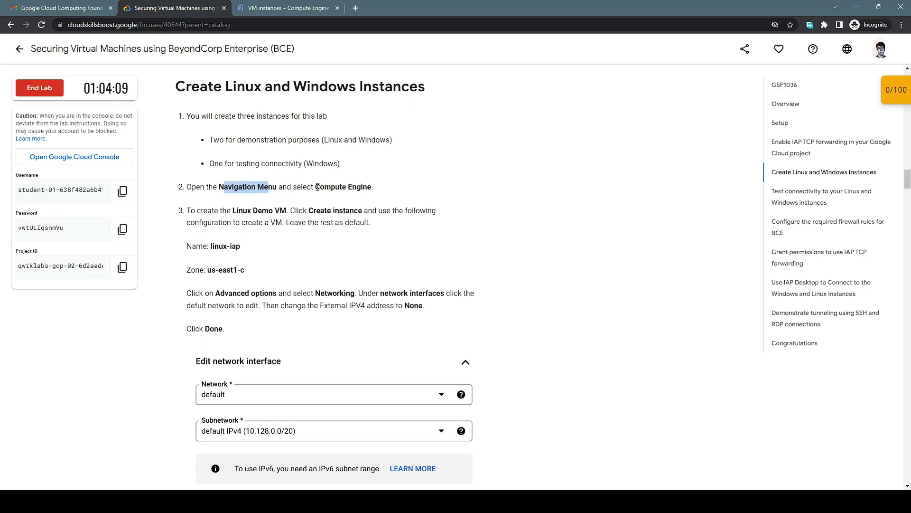
click(288, 11)
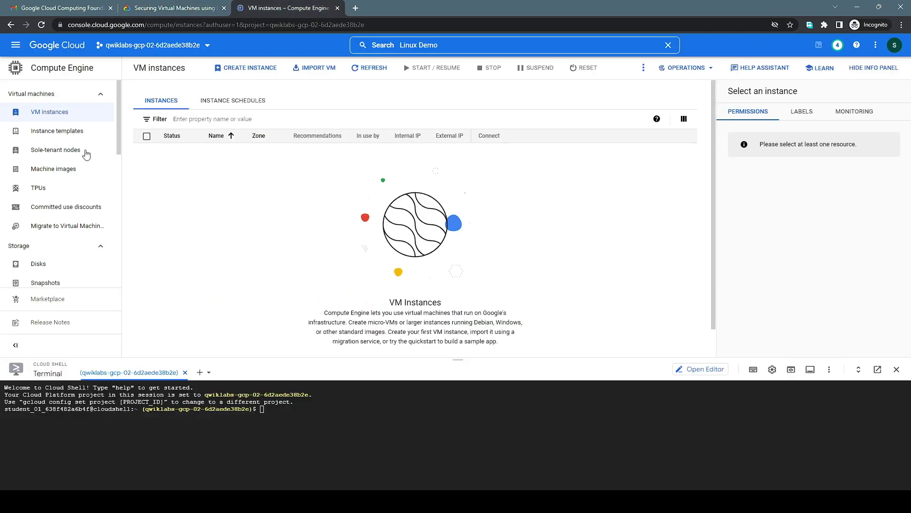
click(206, 8)
scroll(245, 194, down, 1)
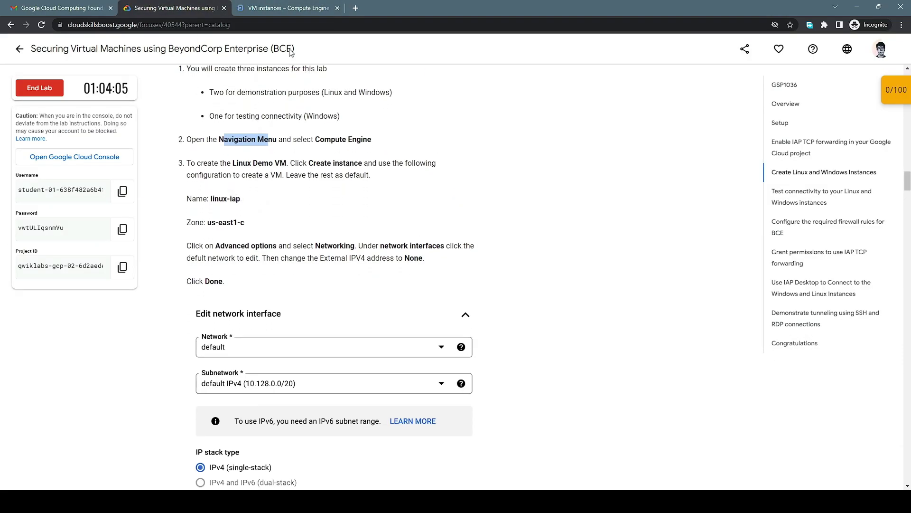
- Start creating a new VM instance and name it linux-iap, copied from the lab instructions
click(287, 10)
click(259, 69)
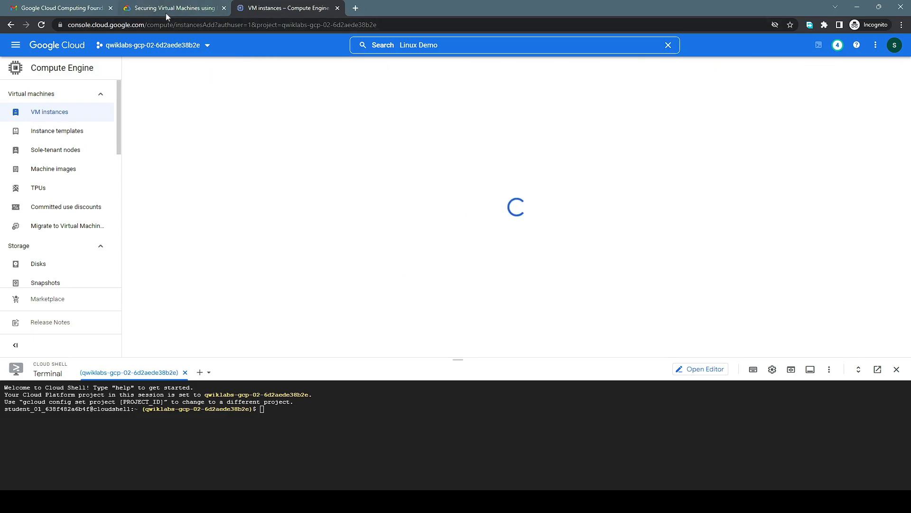
click(166, 12)
drag(211, 199, 239, 201)
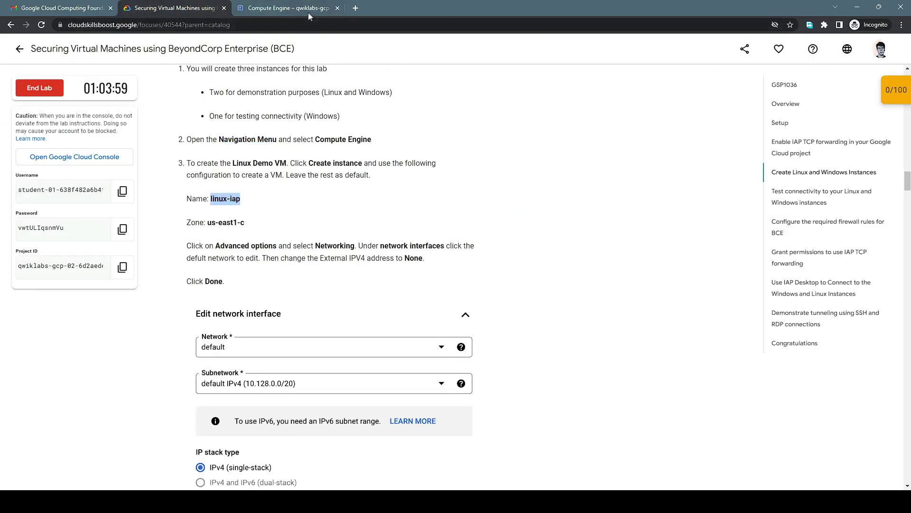
click(308, 13)
key(ctrl+v)
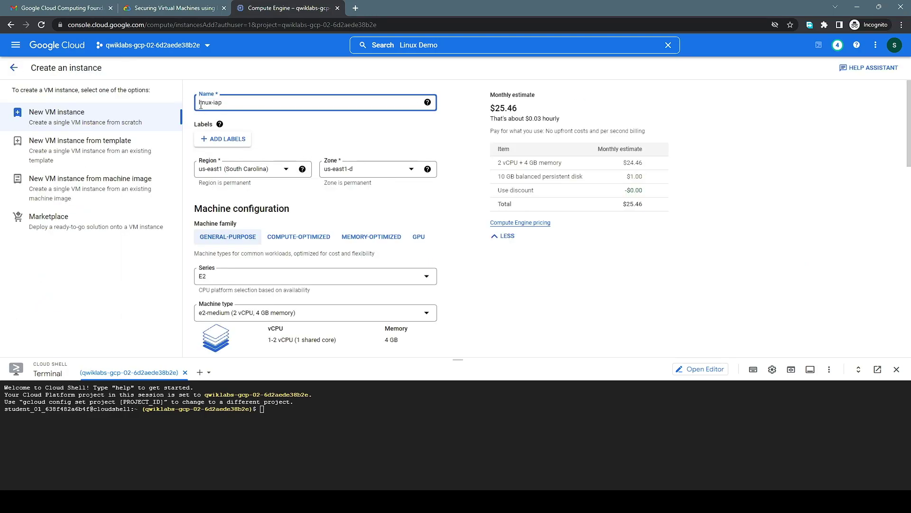
key(Tab)
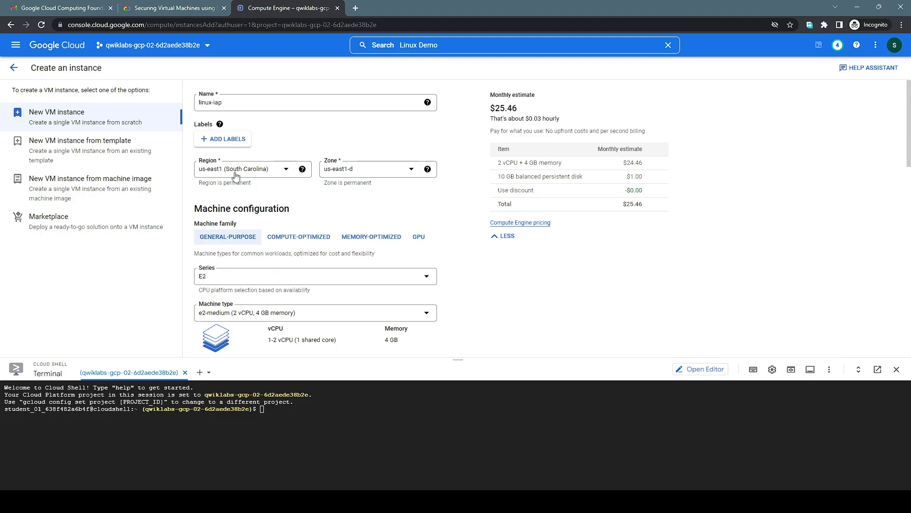
- Look up the Linux VM's required zone in the lab instructions and choose the us-east1 (South Carolina) region for the instance
click(175, 8)
drag(208, 222, 251, 226)
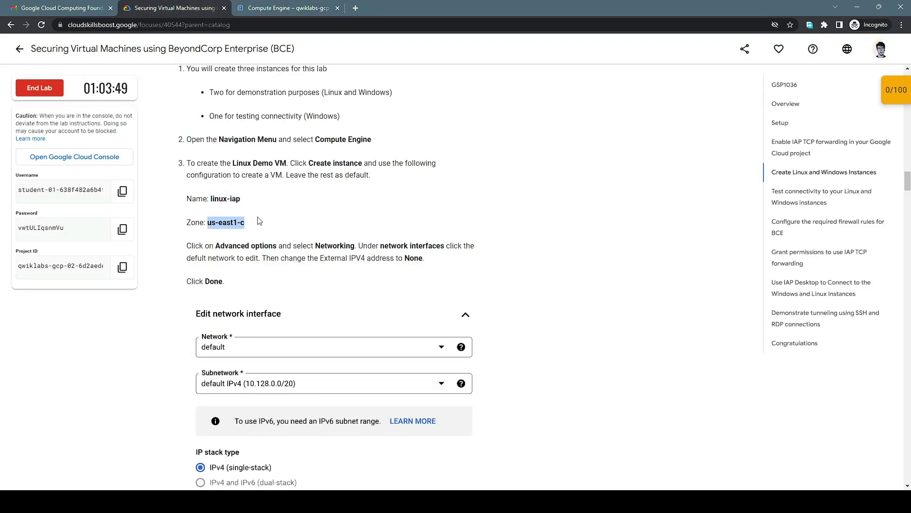
click(284, 8)
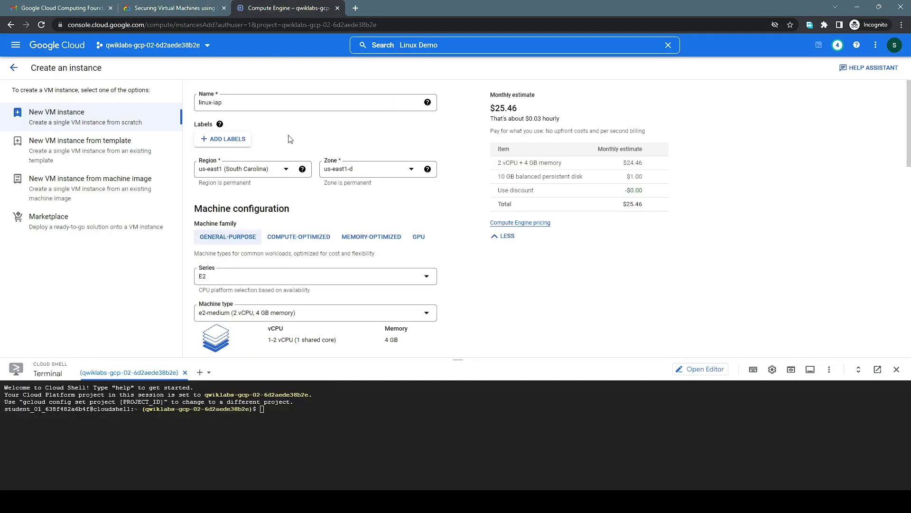
click(275, 175)
click(240, 220)
click(144, 10)
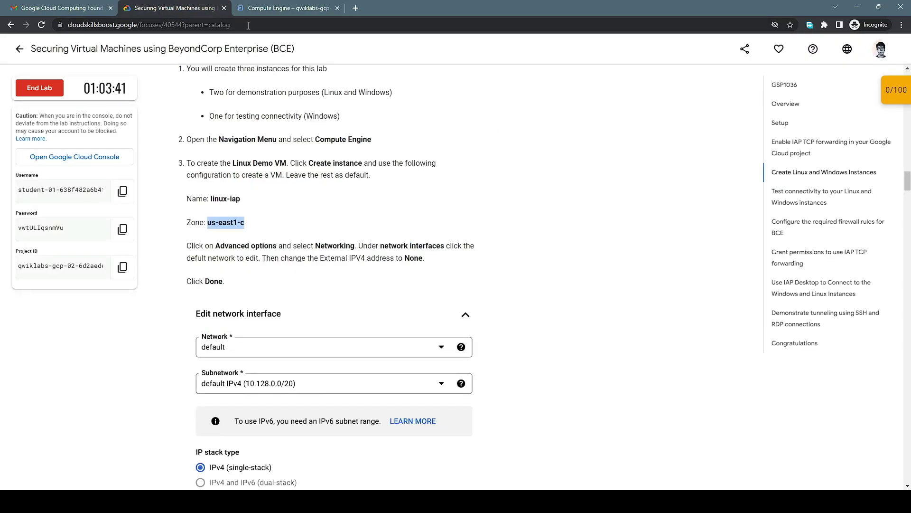
click(264, 11)
- Review the available regions, select us-east1 (South Carolina), and set the instance's zone to us-east1-c
click(268, 169)
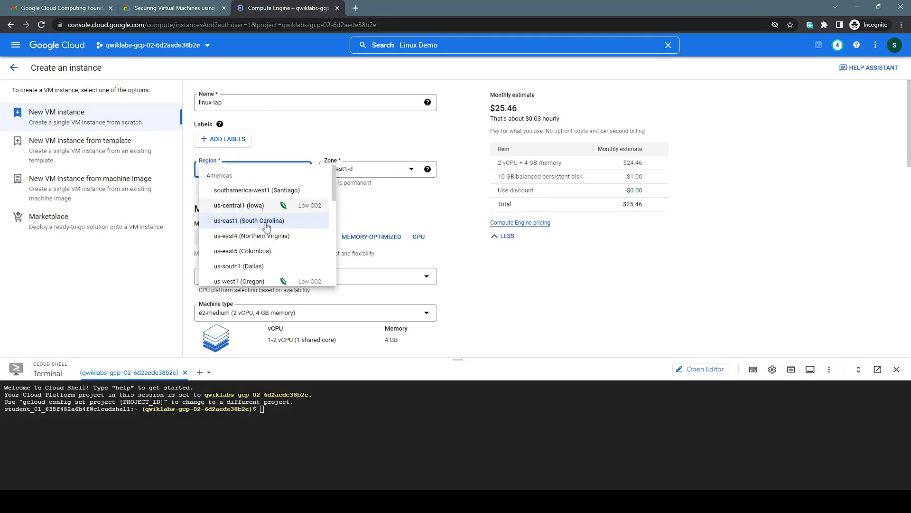
scroll(267, 223, down, 3)
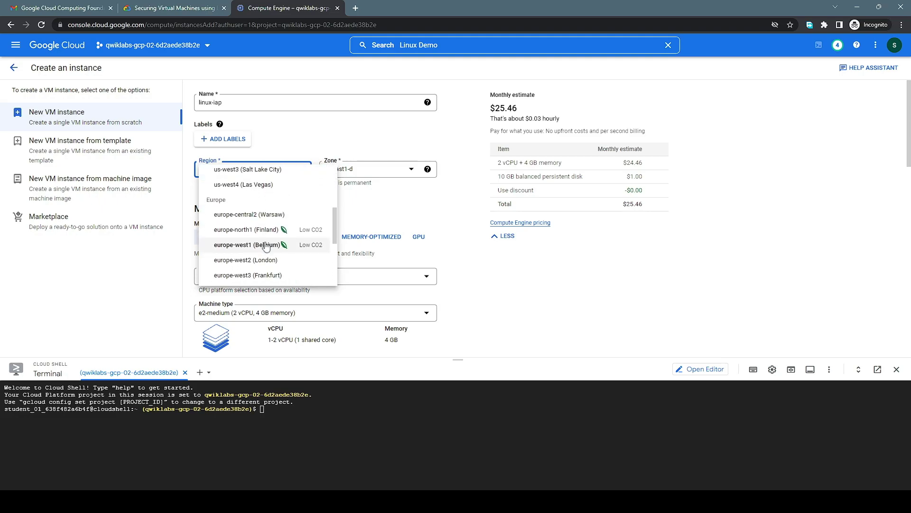
scroll(267, 246, up, 3)
scroll(266, 223, down, 2)
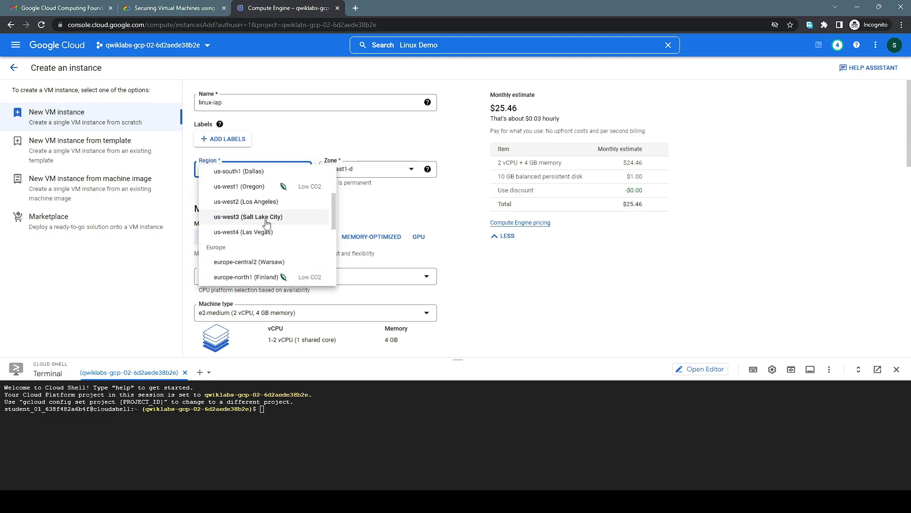
scroll(266, 223, down, 2)
scroll(266, 223, up, 2)
scroll(267, 224, down, 3)
scroll(267, 223, down, 2)
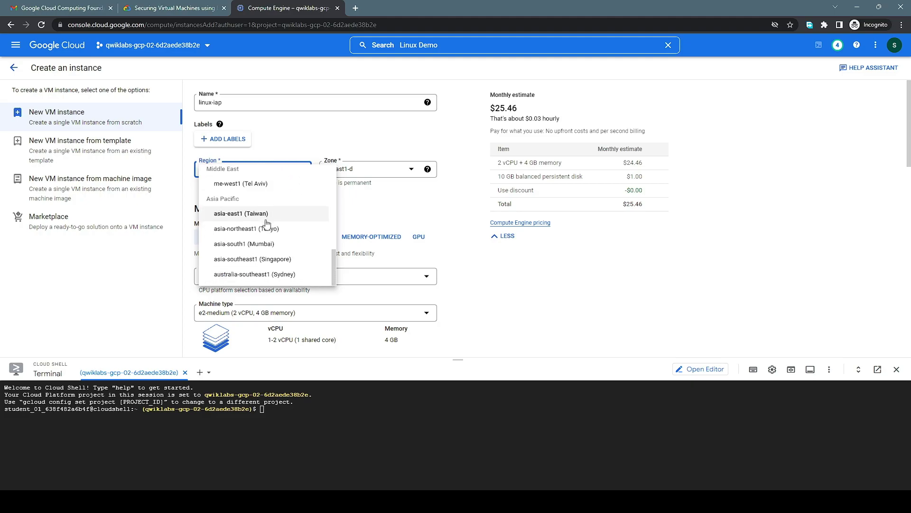
scroll(267, 223, up, 5)
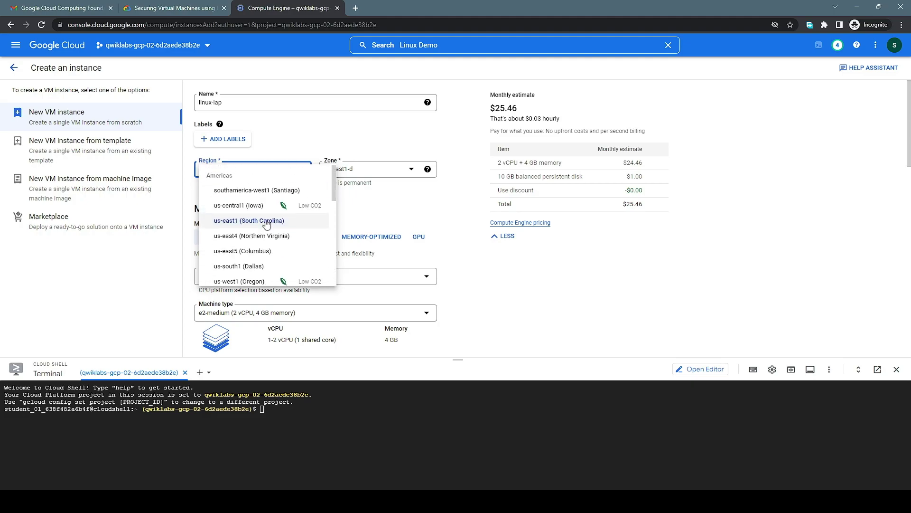
click(269, 221)
click(386, 170)
click(377, 190)
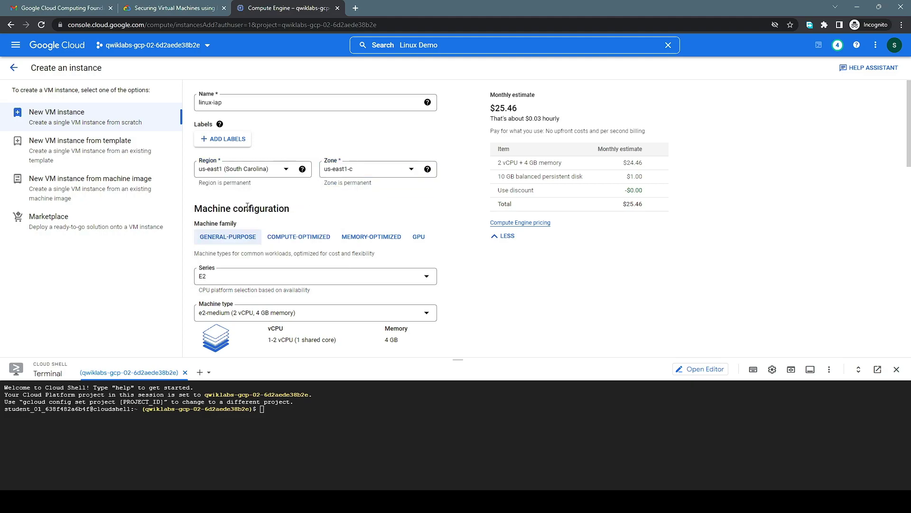
- Check the lab instructions for the Linux VM's networking setup and expand the instance's Advanced options
click(189, 8)
scroll(243, 197, down, 1)
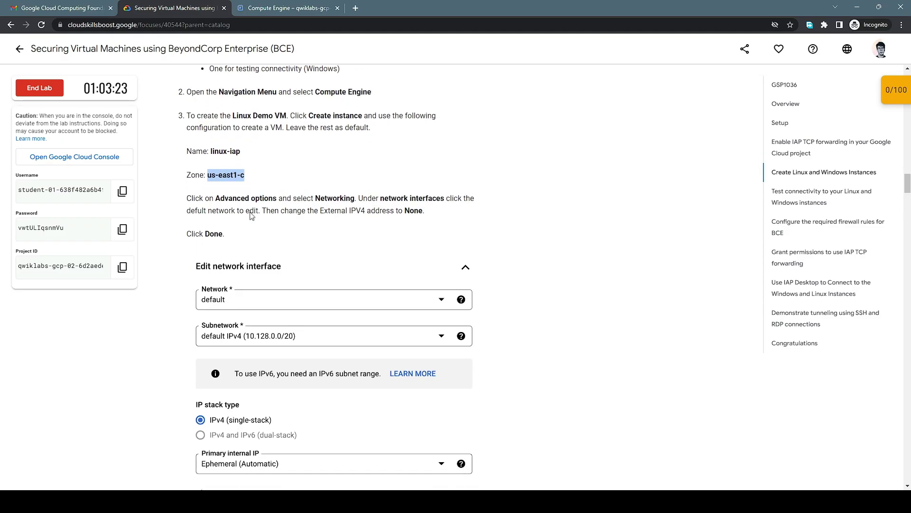
click(261, 197)
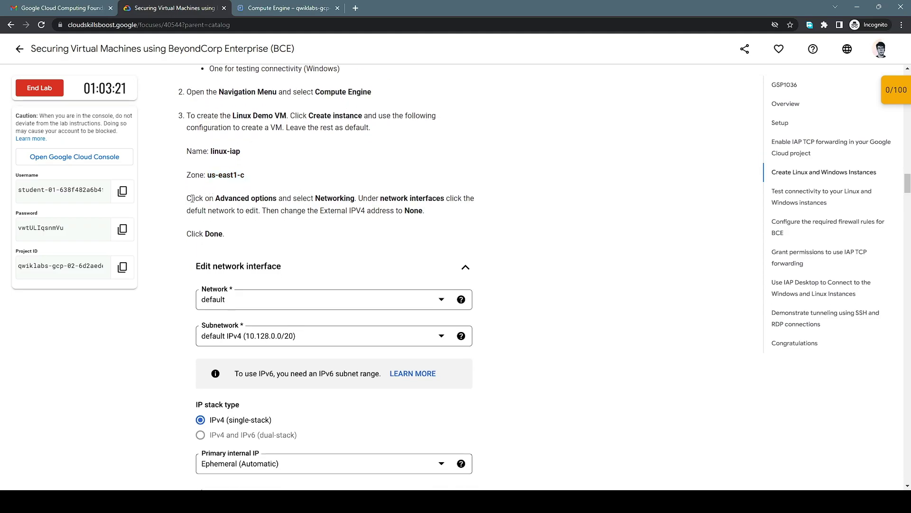
drag(187, 198, 275, 198)
click(275, 10)
scroll(326, 223, down, 3)
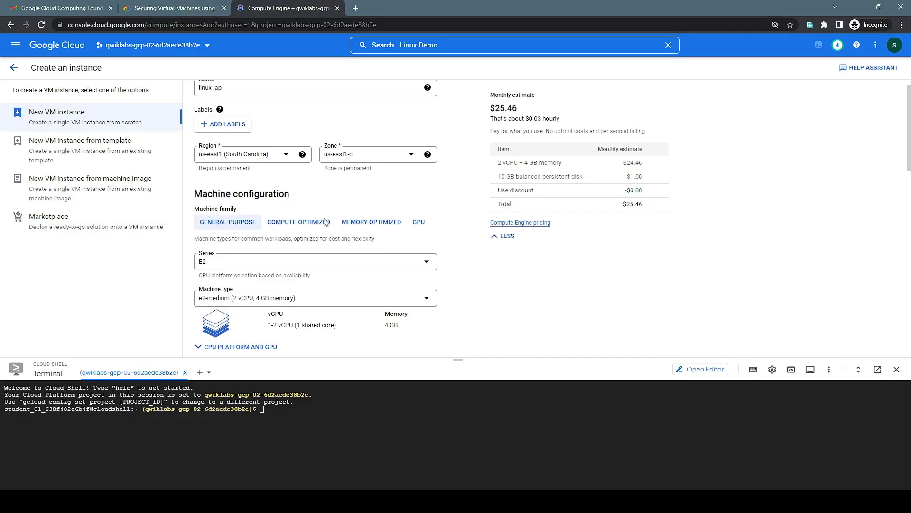
scroll(327, 221, up, 3)
scroll(289, 208, down, 10)
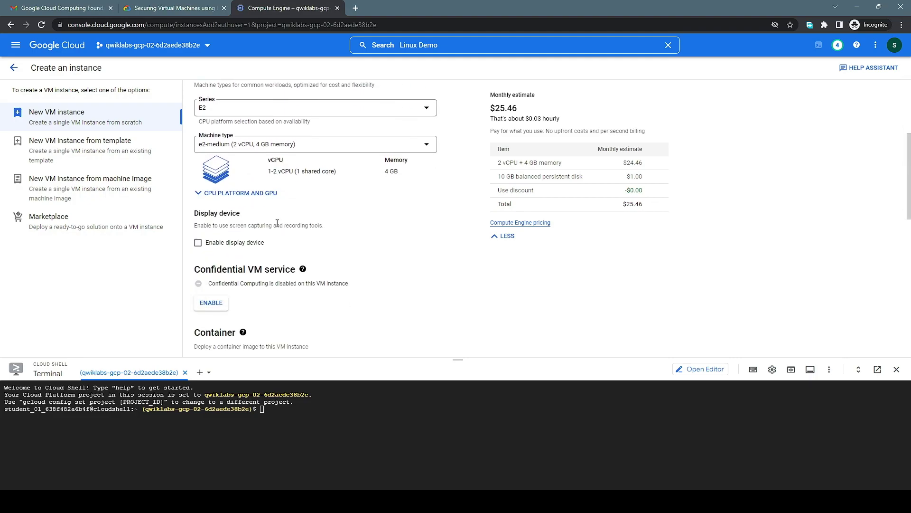
scroll(286, 281, down, 4)
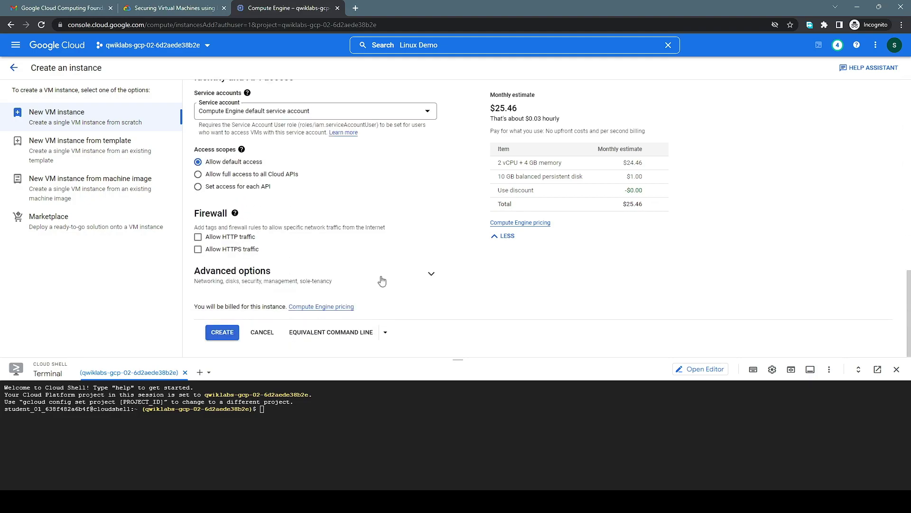
click(430, 273)
scroll(329, 301, down, 1)
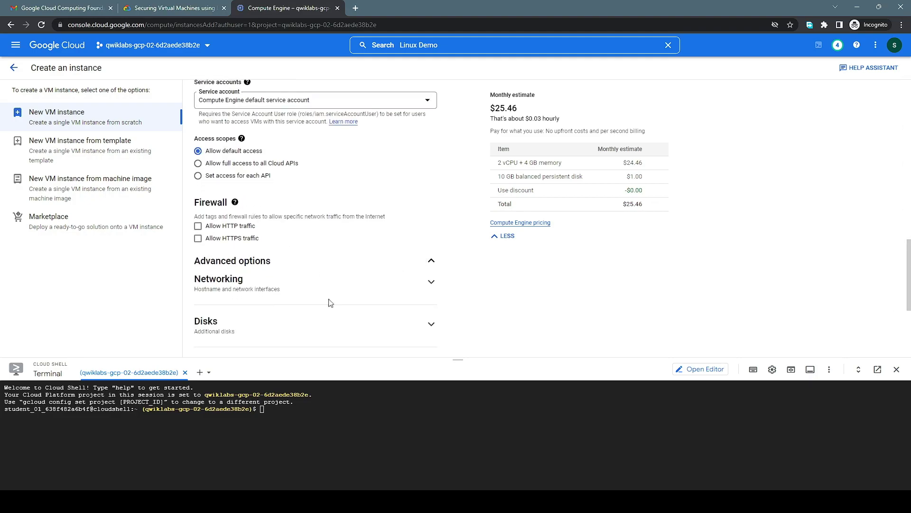
click(336, 231)
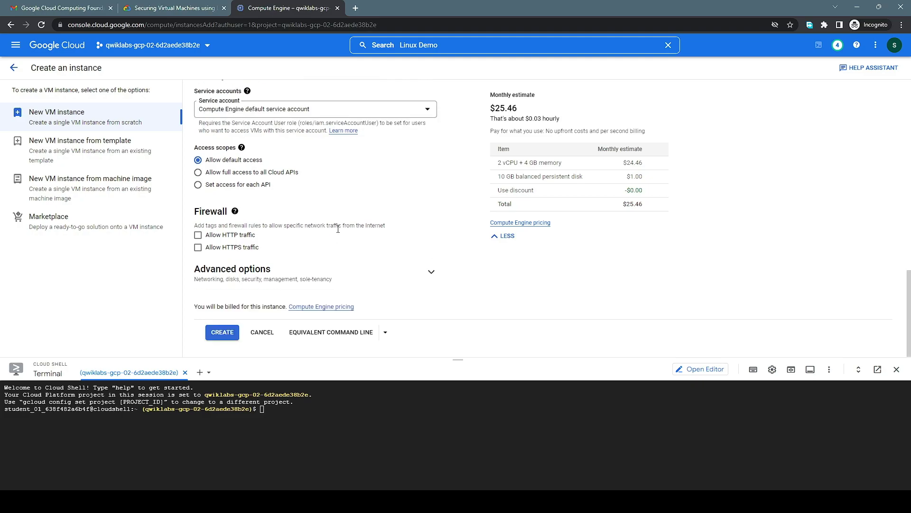
click(431, 274)
- Expand the instance's Networking settings and open the default network interface for editing
scroll(390, 297, down, 3)
click(431, 150)
scroll(427, 266, down, 5)
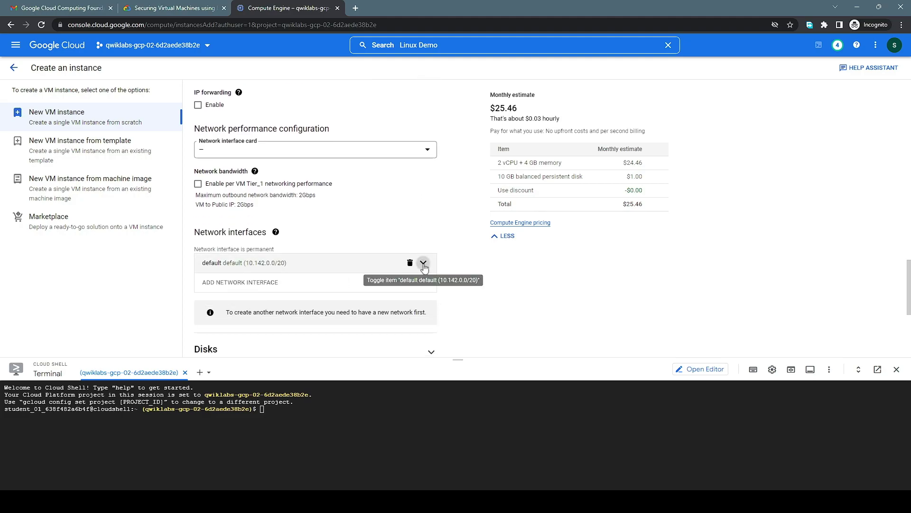
click(422, 266)
scroll(382, 260, down, 2)
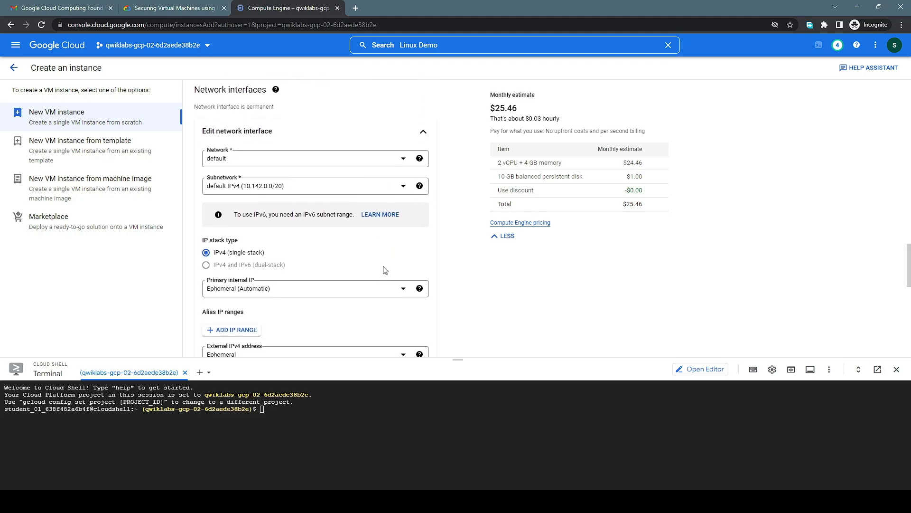
- Compare the lab's network interface instructions with the instance's default network, subnetwork and IP settings
click(189, 8)
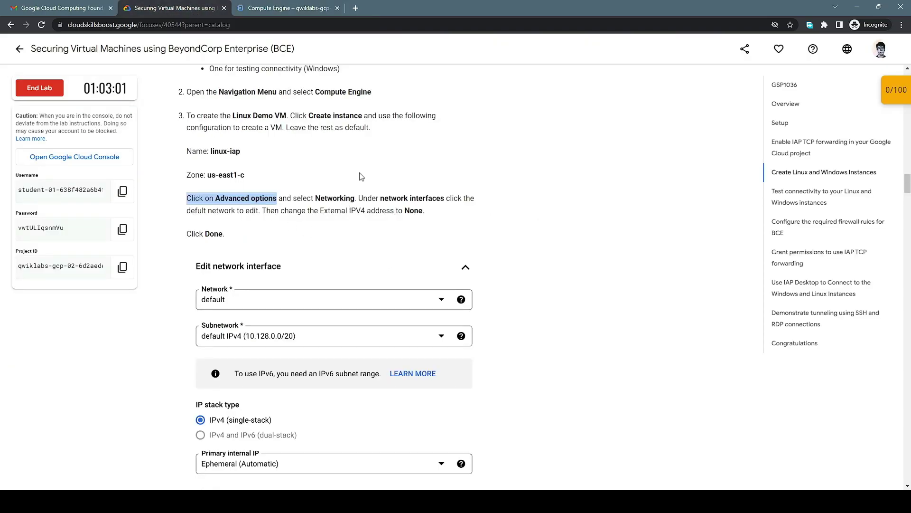
click(283, 8)
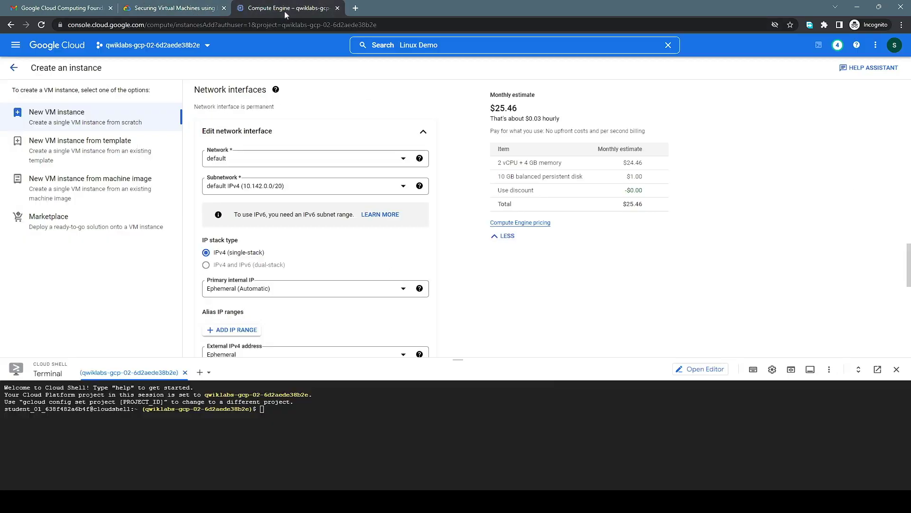
scroll(336, 198, down, 1)
scroll(336, 193, up, 1)
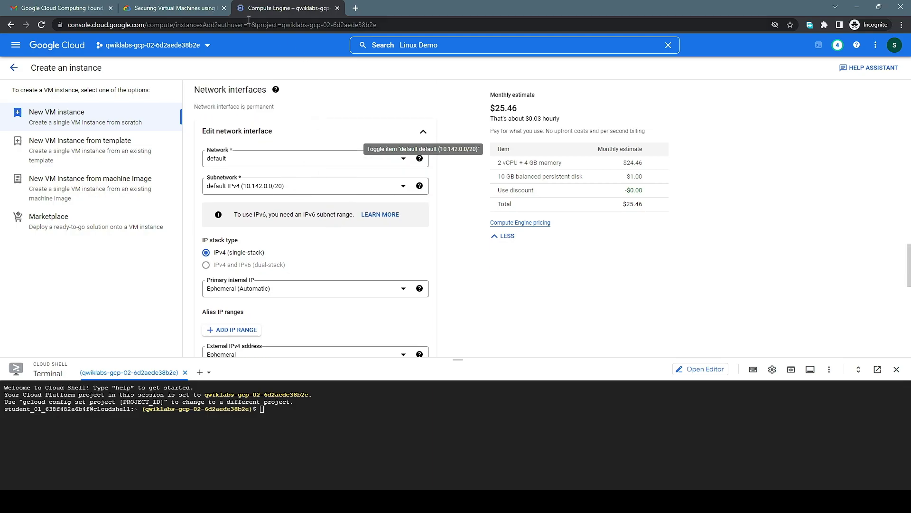
click(181, 10)
scroll(336, 253, down, 1)
scroll(336, 252, down, 2)
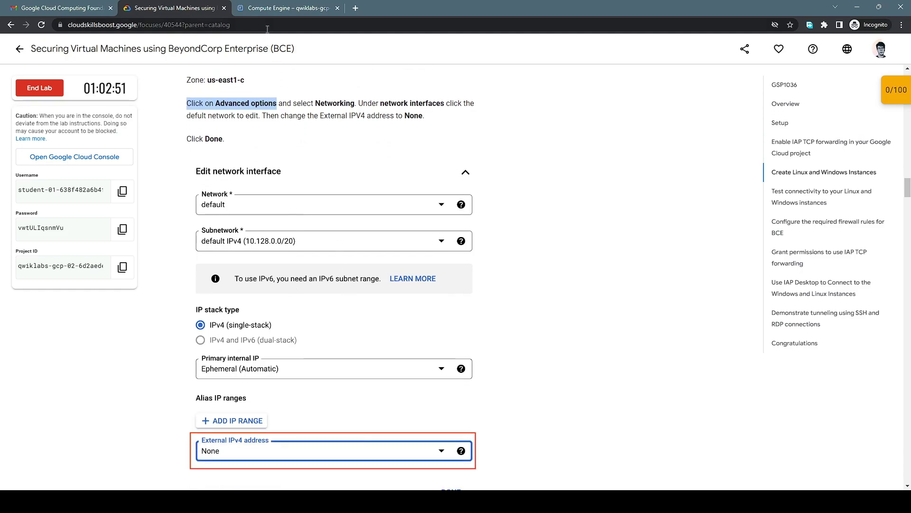
click(285, 8)
scroll(218, 161, down, 2)
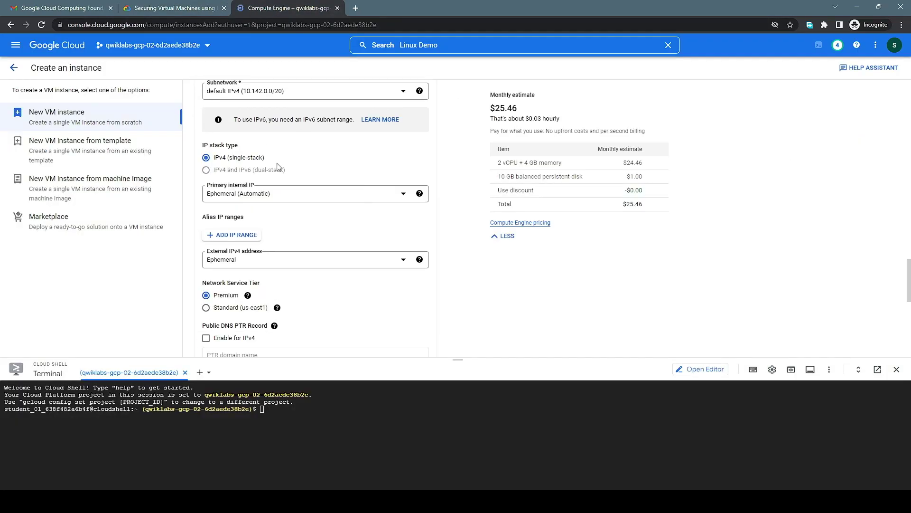
- Check the lab instructions for the external IPv4 address setting required on the Linux VM's network interface
click(196, 11)
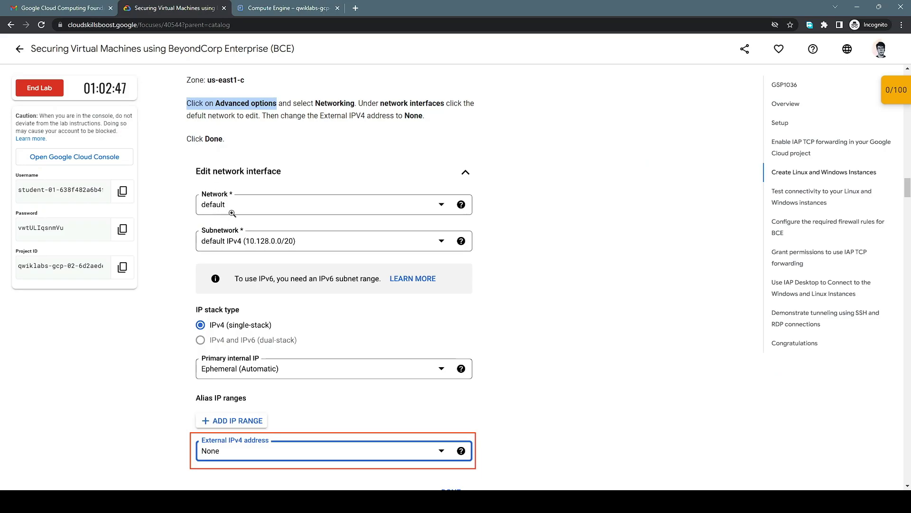
click(270, 10)
scroll(274, 142, down, 3)
scroll(270, 166, up, 1)
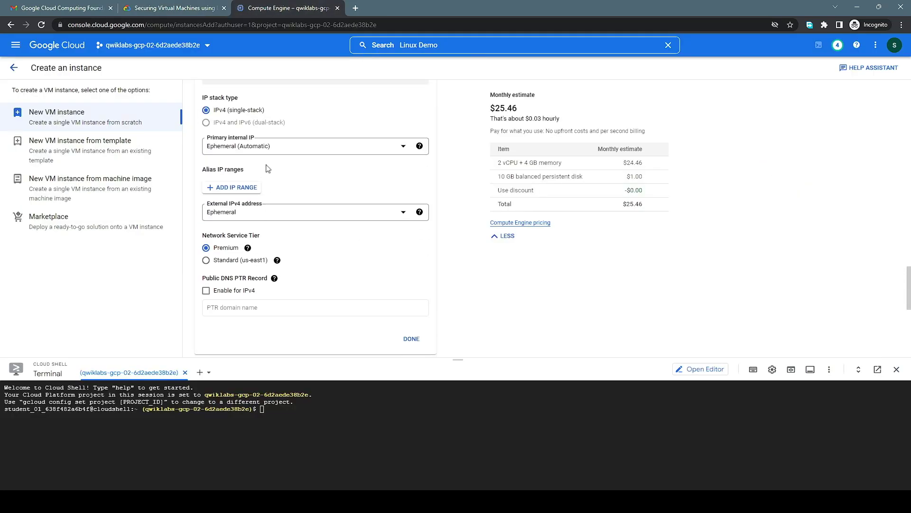
click(181, 9)
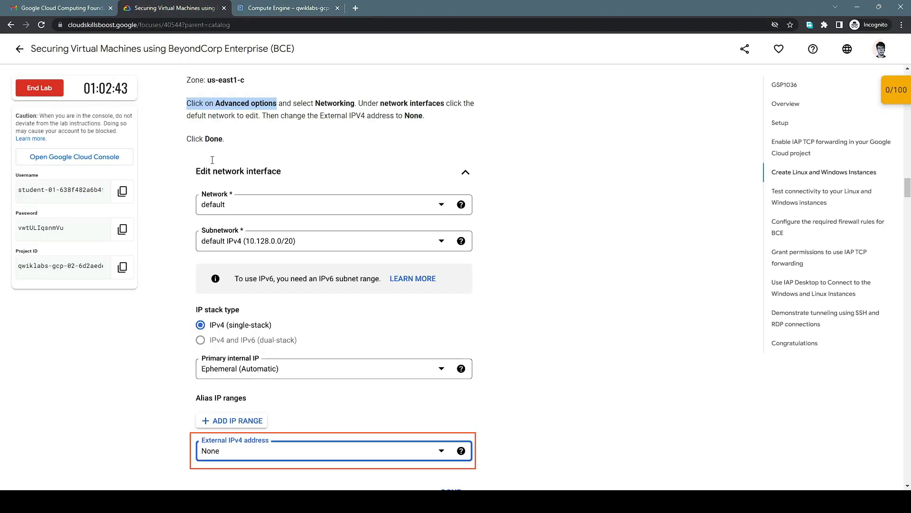
scroll(235, 200, down, 1)
scroll(208, 301, down, 2)
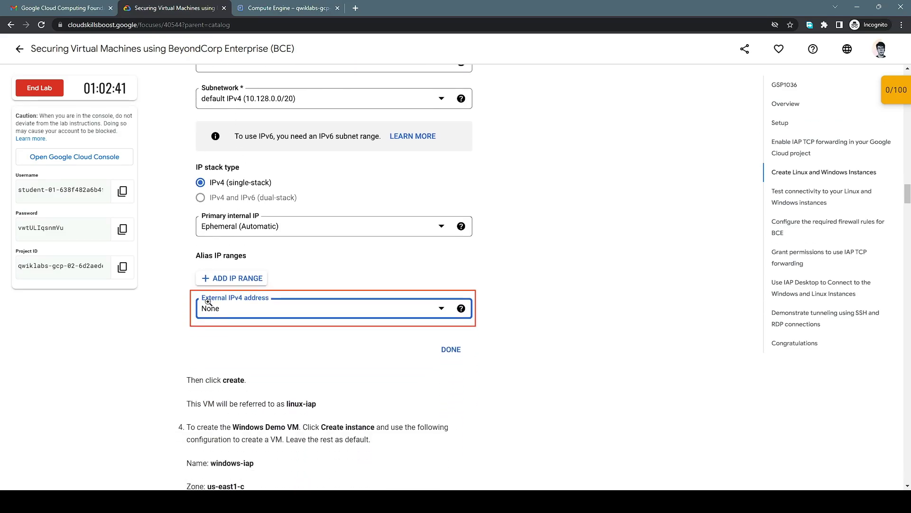
click(272, 9)
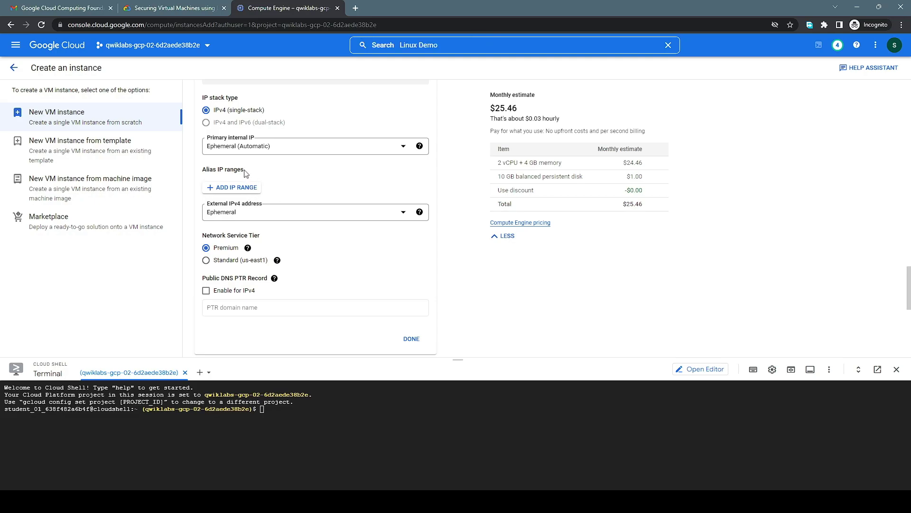
click(243, 188)
click(272, 194)
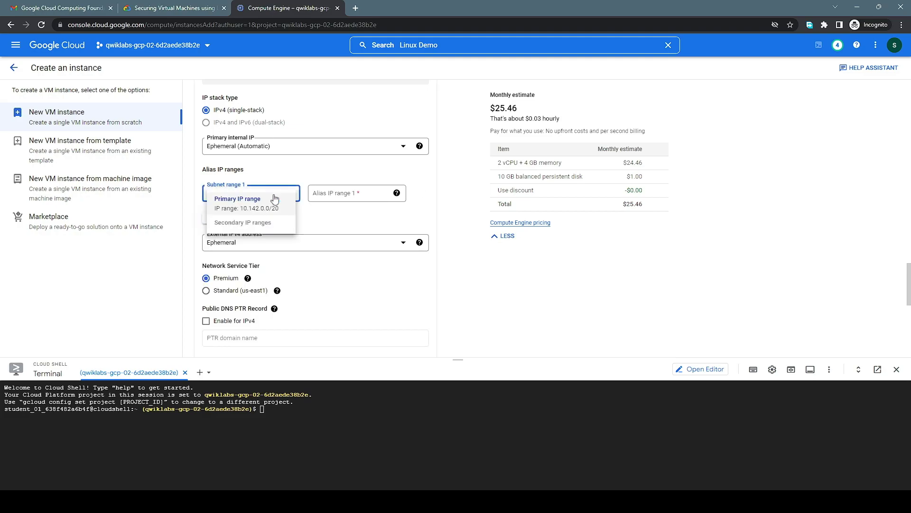
click(420, 193)
click(421, 193)
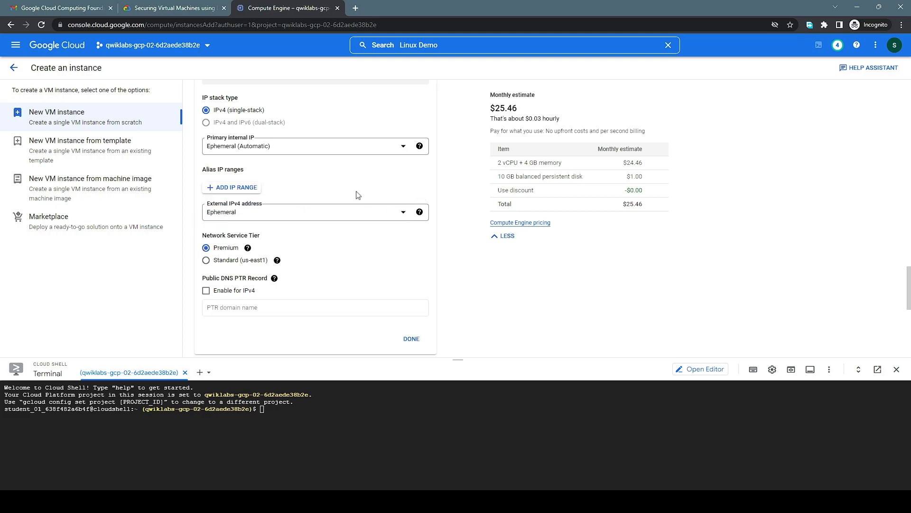
- Set the default network interface's external IPv4 address to None as the lab instructs and finish editing the interface
click(274, 210)
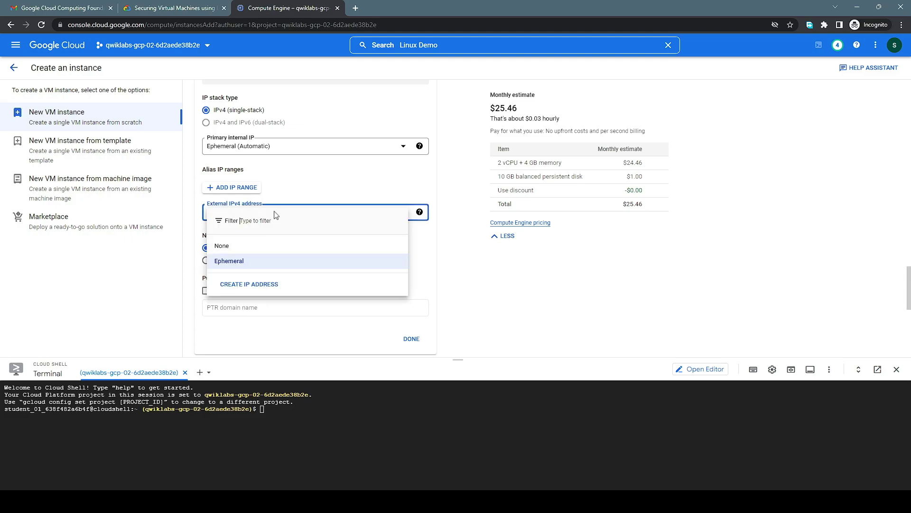
click(271, 246)
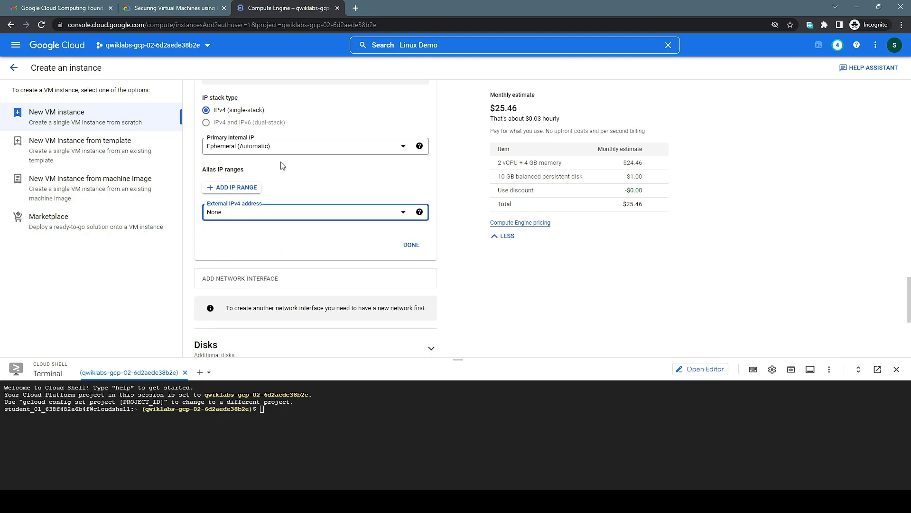
click(189, 10)
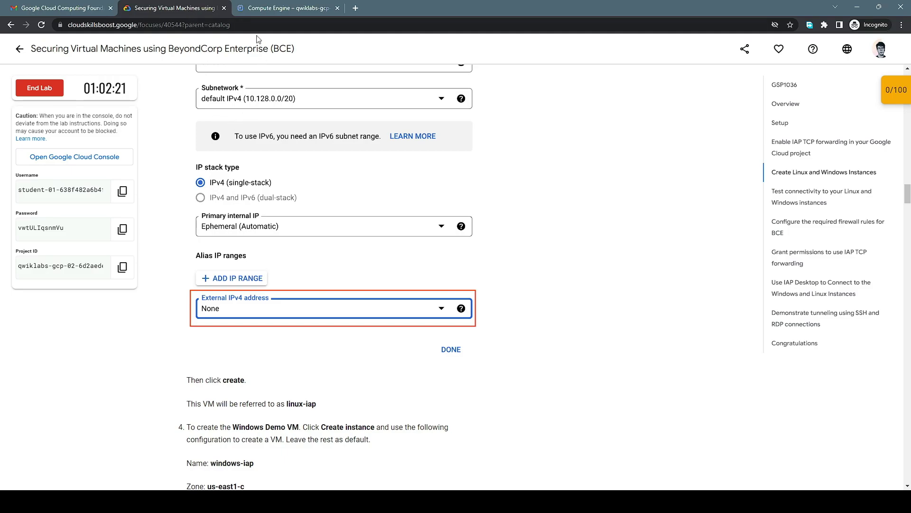
click(283, 8)
scroll(298, 181, down, 4)
scroll(293, 180, up, 10)
scroll(292, 179, down, 5)
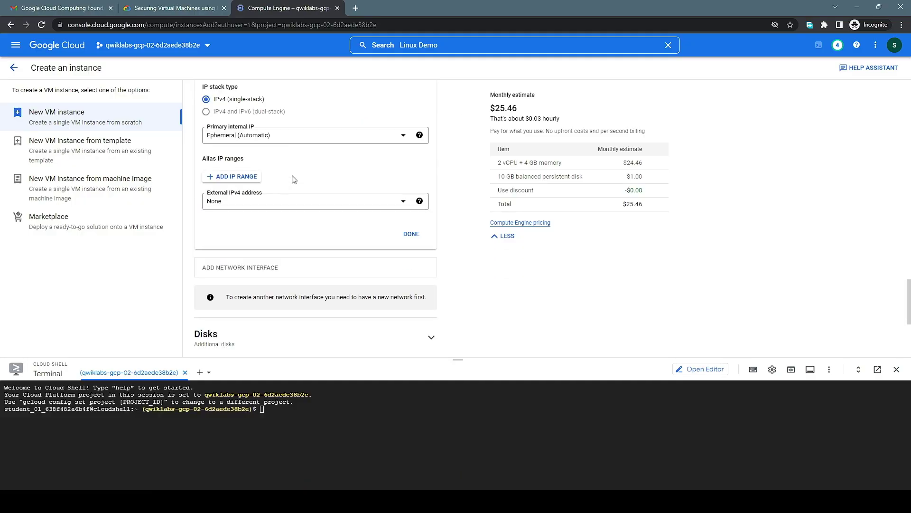
click(413, 233)
- Review the Linux instance's name, region, zone, machine, firewall and networking settings before creation
scroll(346, 214, up, 5)
scroll(339, 210, up, 10)
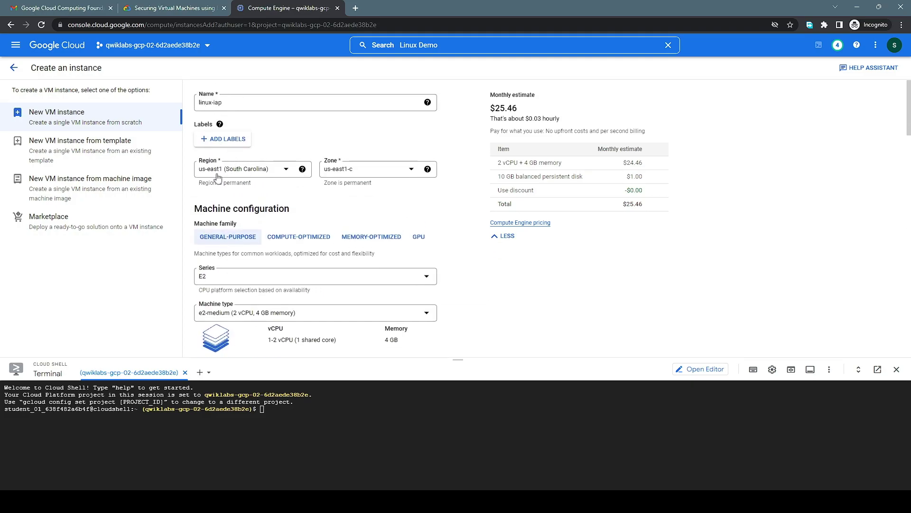
scroll(382, 211, down, 1)
scroll(382, 212, down, 12)
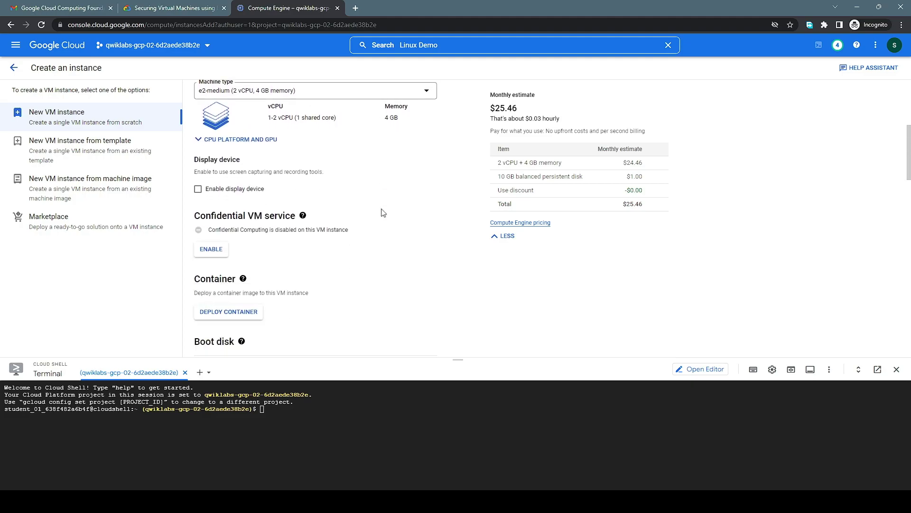
scroll(382, 212, down, 10)
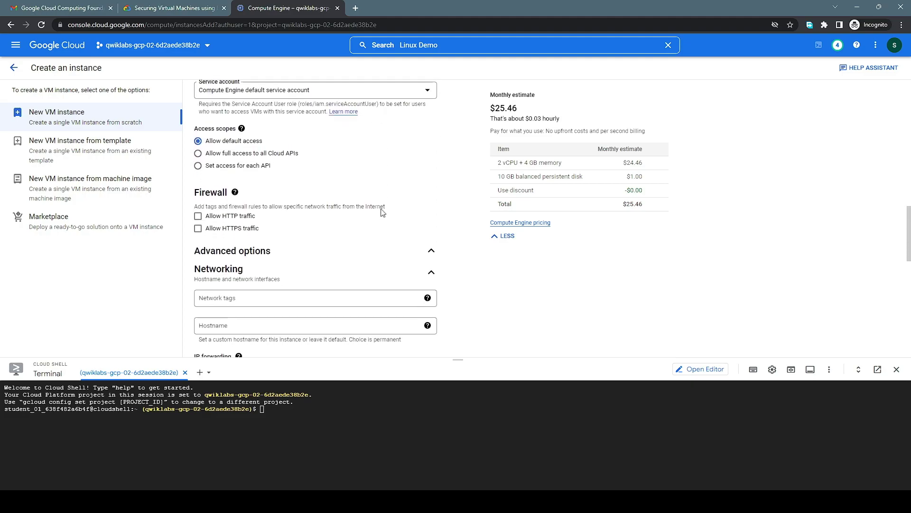
scroll(383, 212, down, 3)
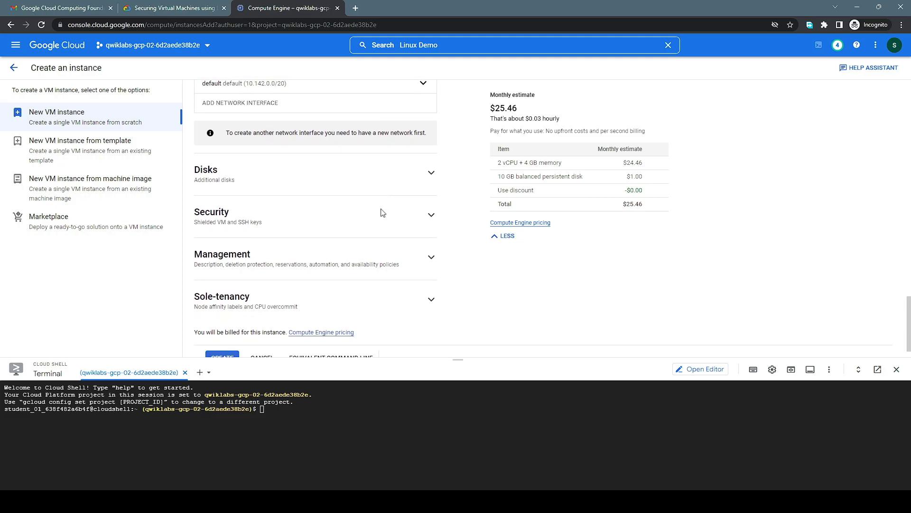
scroll(400, 203, up, 2)
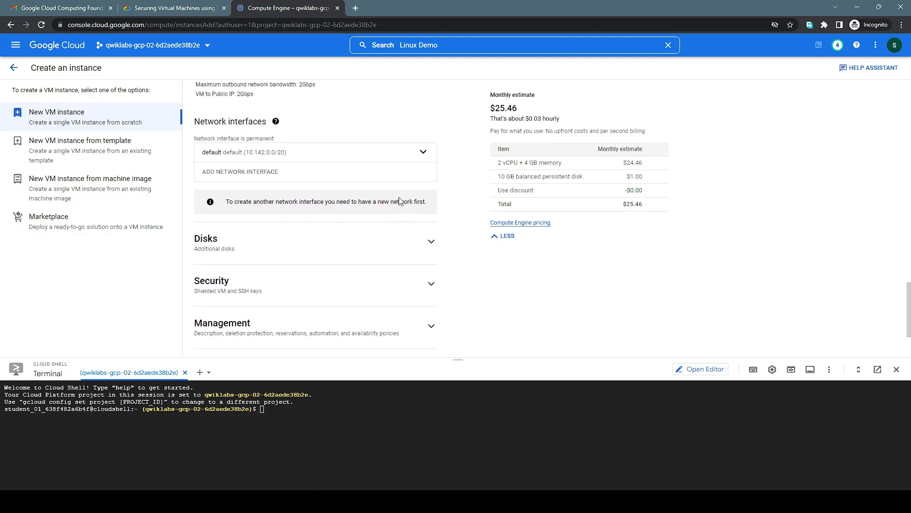
- Recheck the default network interface's external IPv4 setting and create the linux-iap instance
click(423, 154)
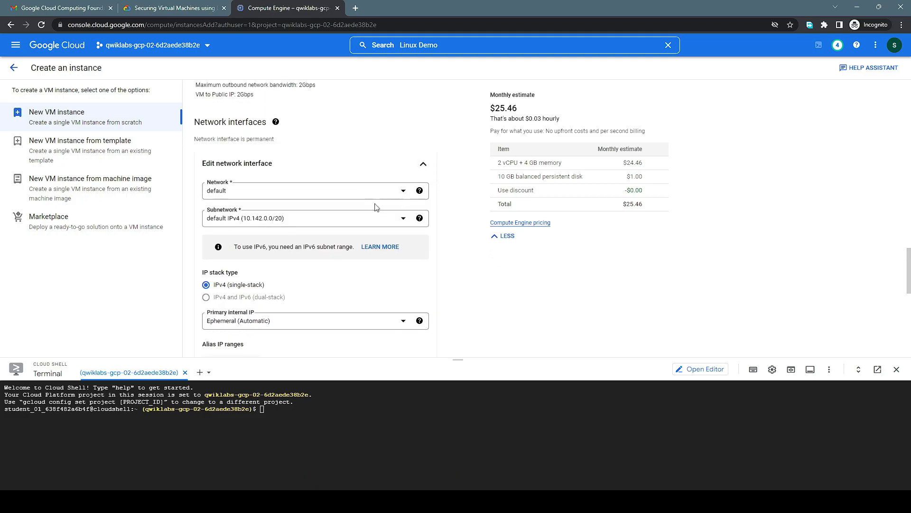
scroll(335, 229, down, 2)
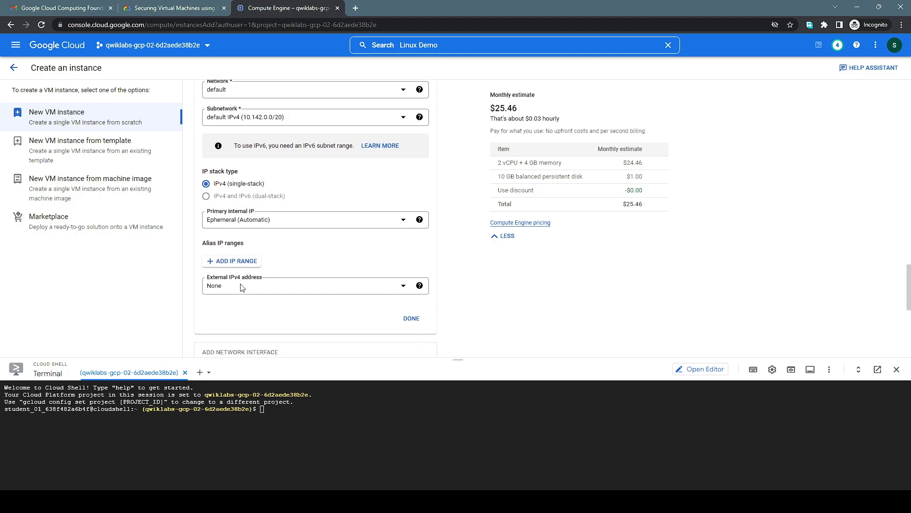
scroll(284, 282, down, 2)
click(411, 240)
scroll(337, 271, down, 3)
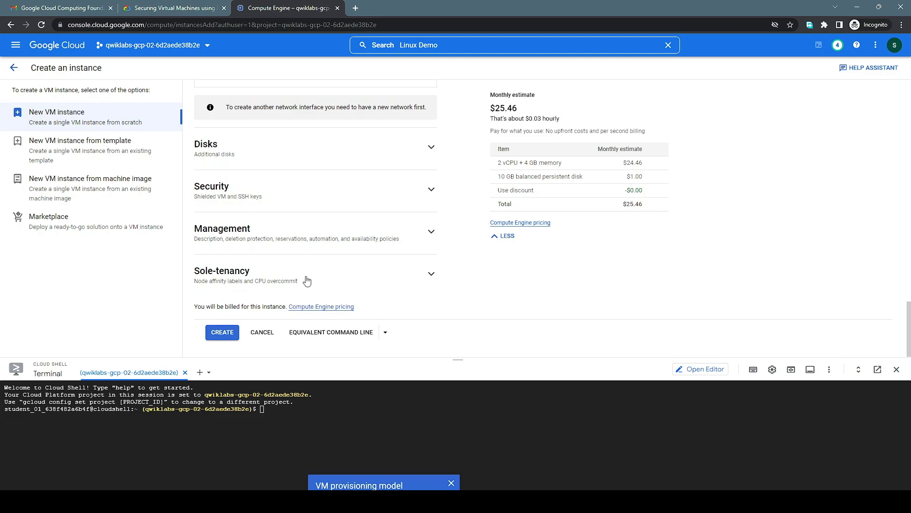
click(228, 330)
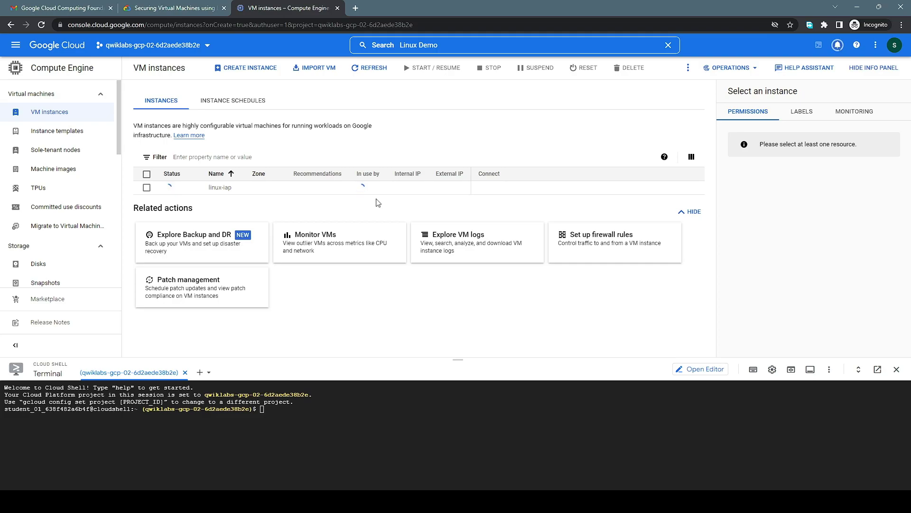
- Read the lab instructions for the Windows Demo VM and start creating another VM instance
click(195, 9)
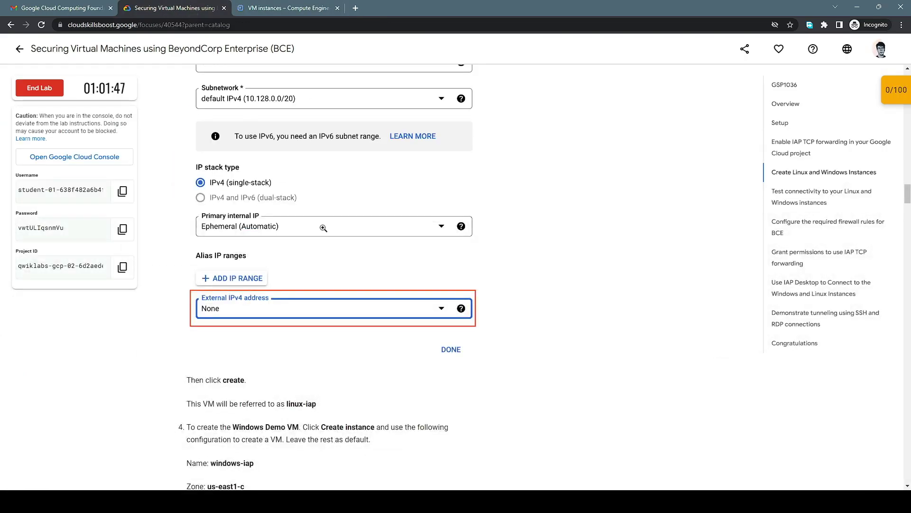
scroll(324, 227, down, 4)
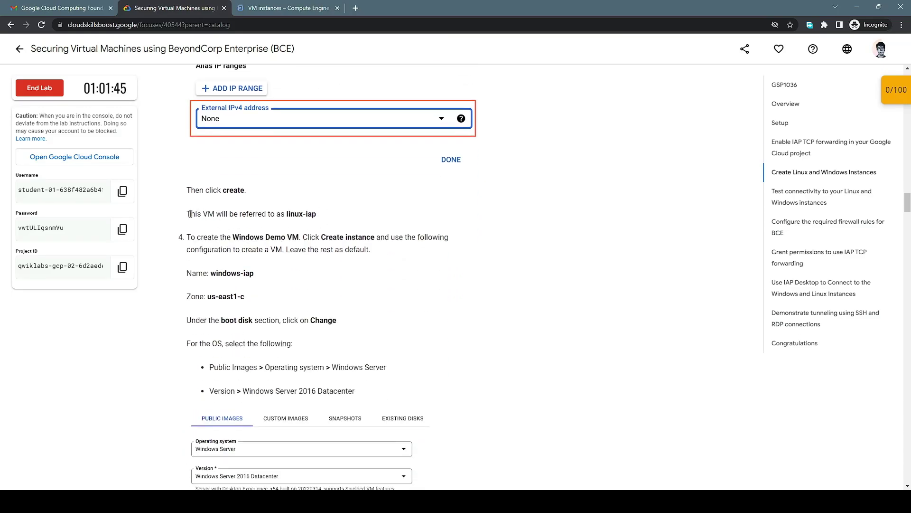
scroll(217, 216, down, 1)
double_click(330, 190)
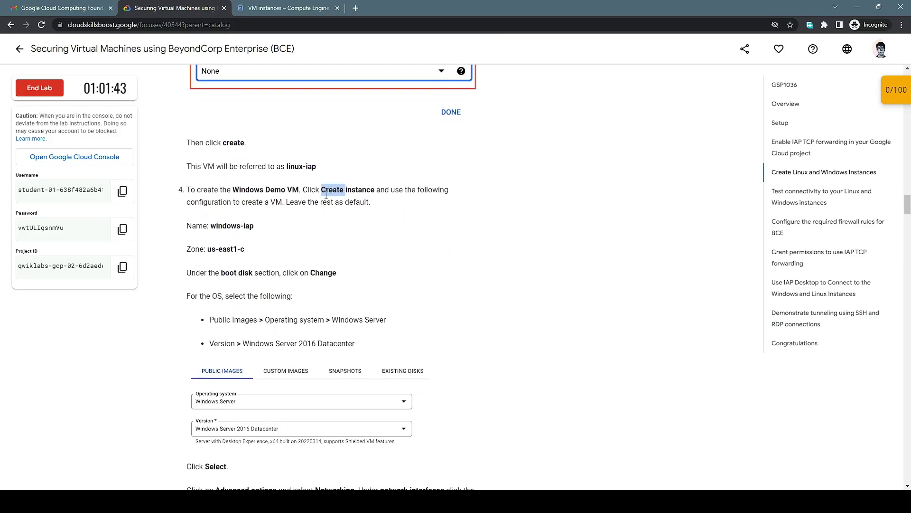
drag(182, 192, 380, 205)
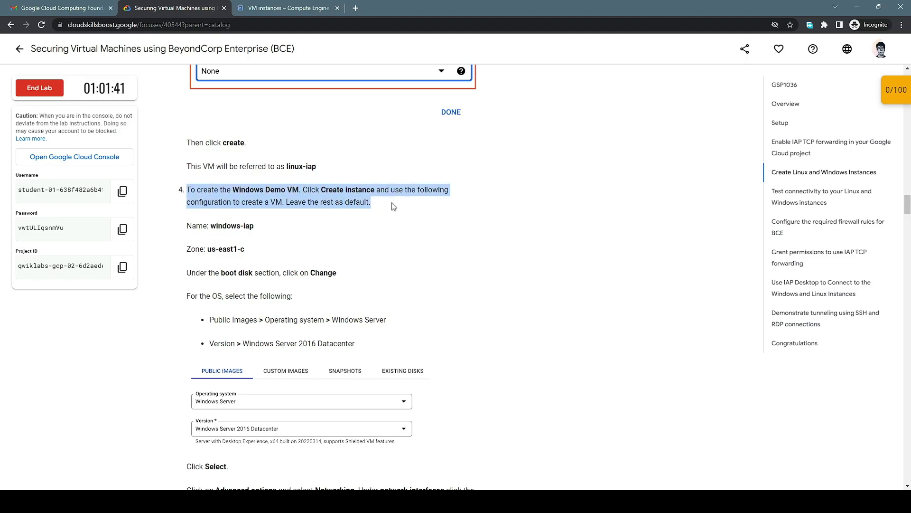
click(281, 11)
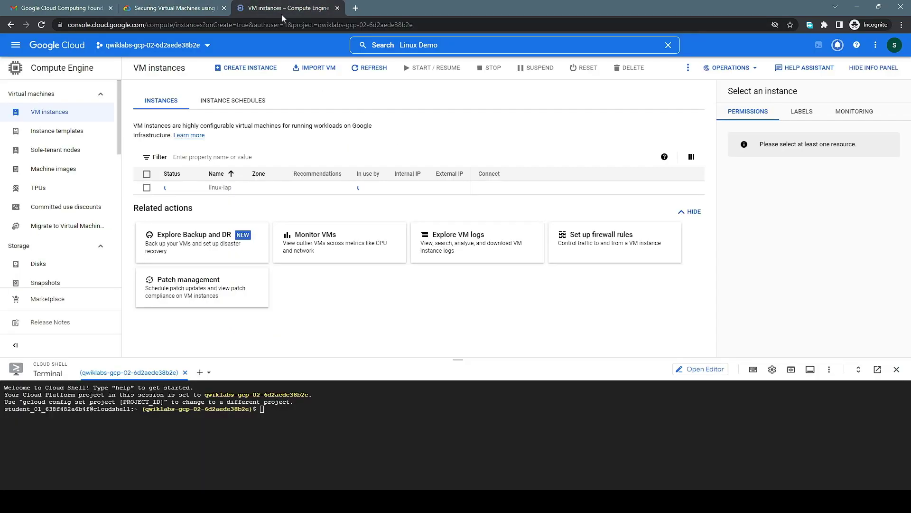
click(250, 68)
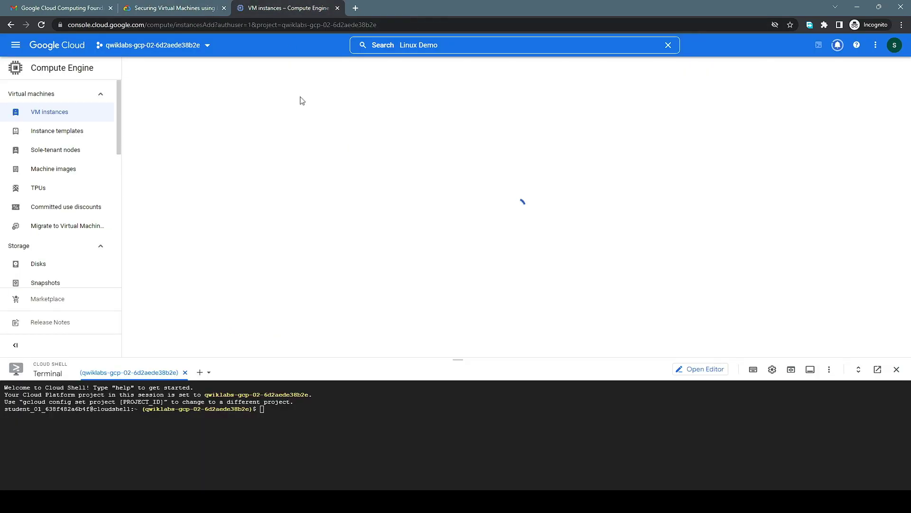
- Copy the name windows-iap from the lab instructions and return to the instance creation form in the Google Cloud console
click(175, 10)
drag(211, 226, 269, 230)
key(ctrl+c)
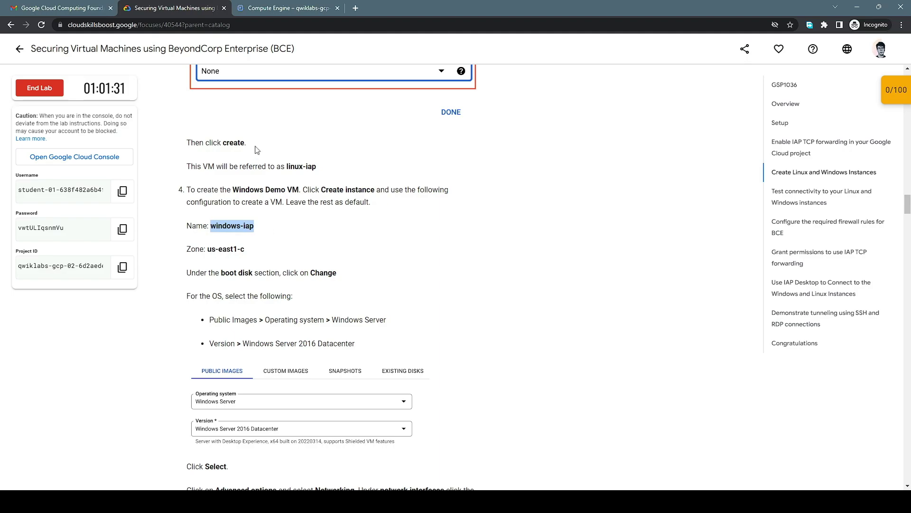
click(287, 15)
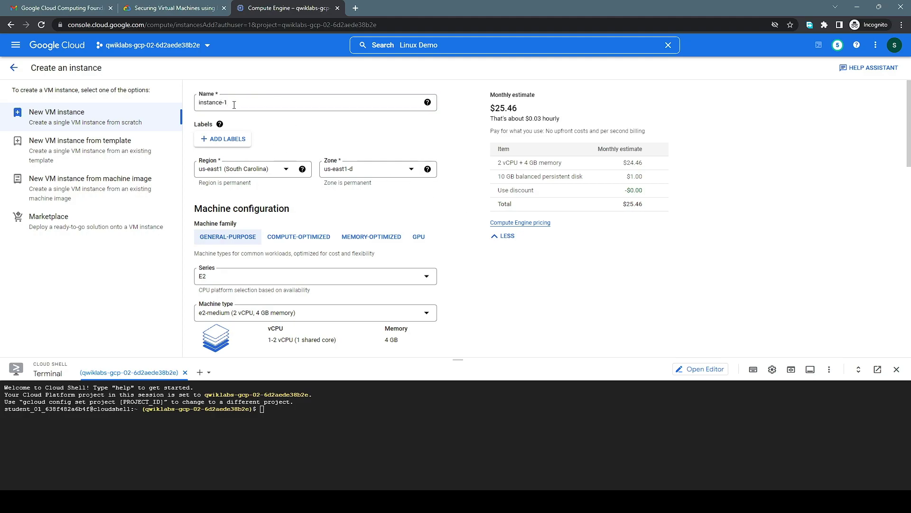
click(186, 11)
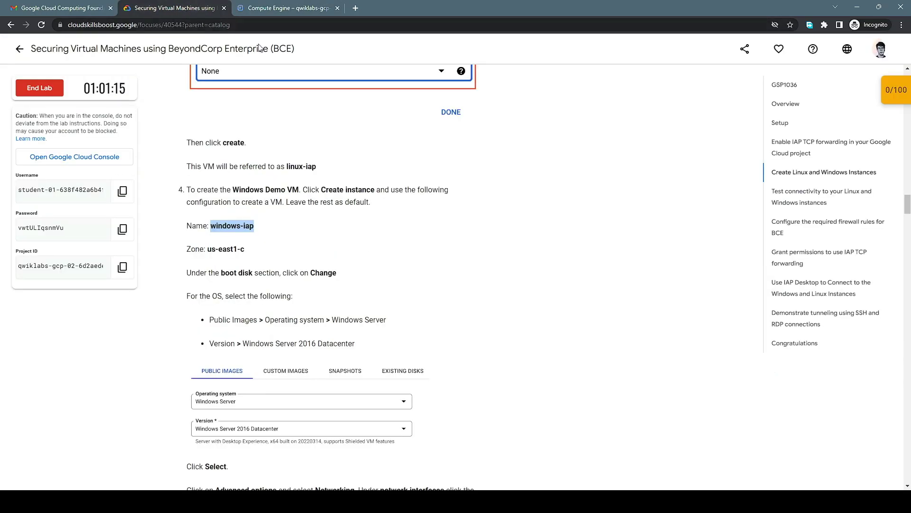
click(286, 14)
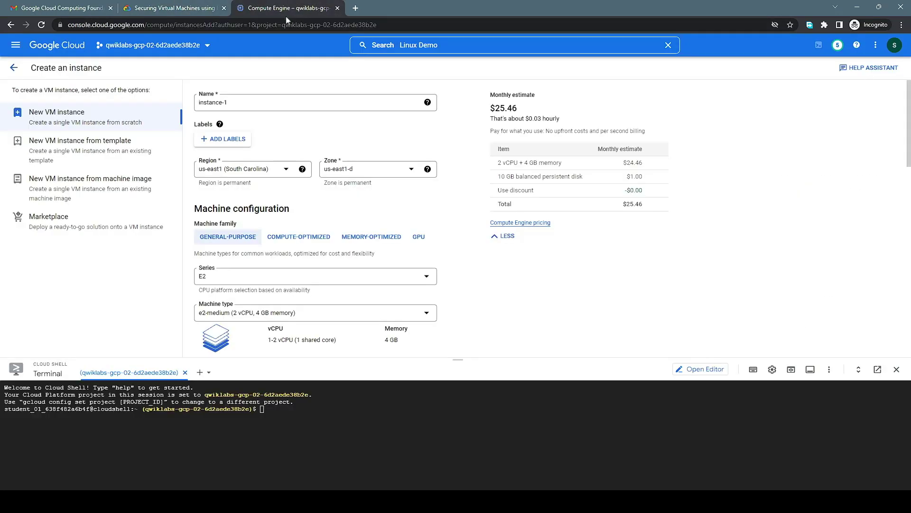
- Check the lab's zone requirement and set the new instance's zone to us-east1-c
click(837, 48)
click(266, 104)
click(286, 164)
click(171, 8)
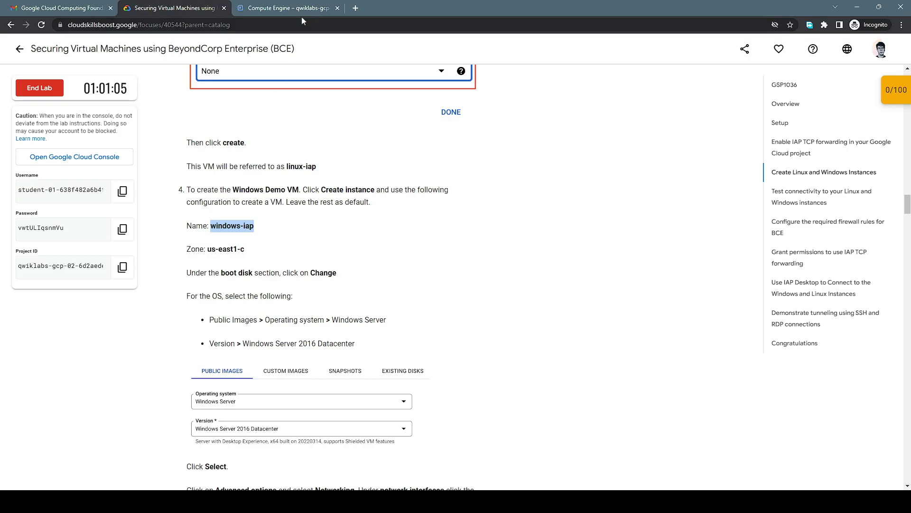
click(290, 8)
click(375, 170)
click(375, 170)
click(376, 191)
- Replace the new instance's default name with the copied name windows-iap
click(299, 101)
drag(227, 104, 176, 107)
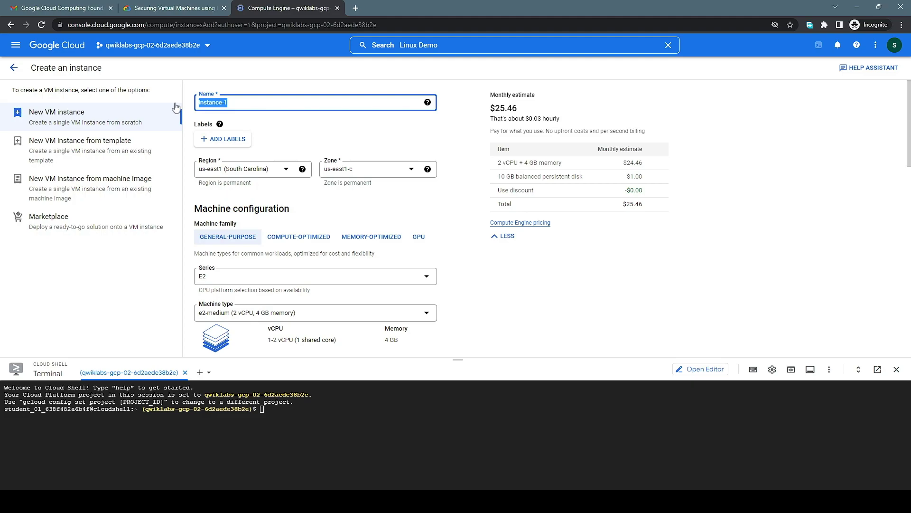
key(ctrl+v)
- Read the lab's boot disk instruction and open the instance's boot disk settings for changing
click(188, 10)
drag(222, 274, 256, 273)
triple_click(355, 279)
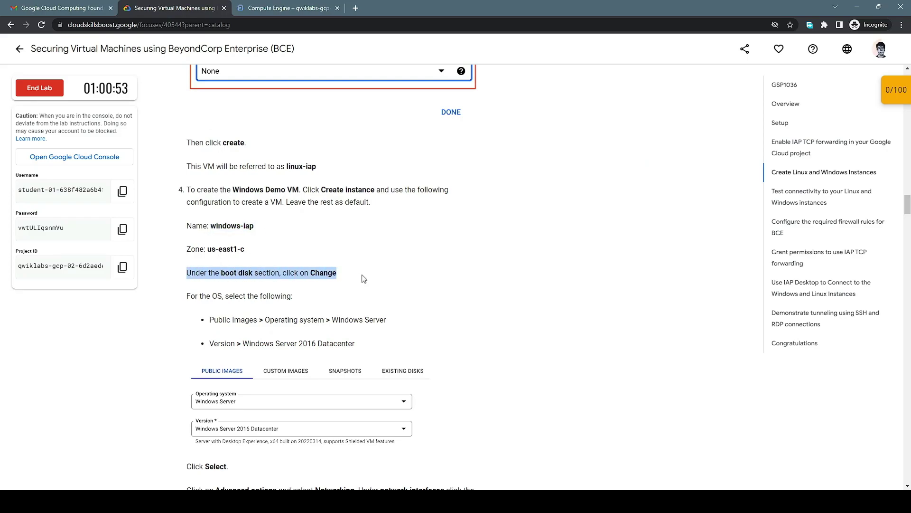
click(292, 10)
scroll(359, 301, down, 1)
scroll(359, 301, down, 10)
scroll(359, 302, up, 2)
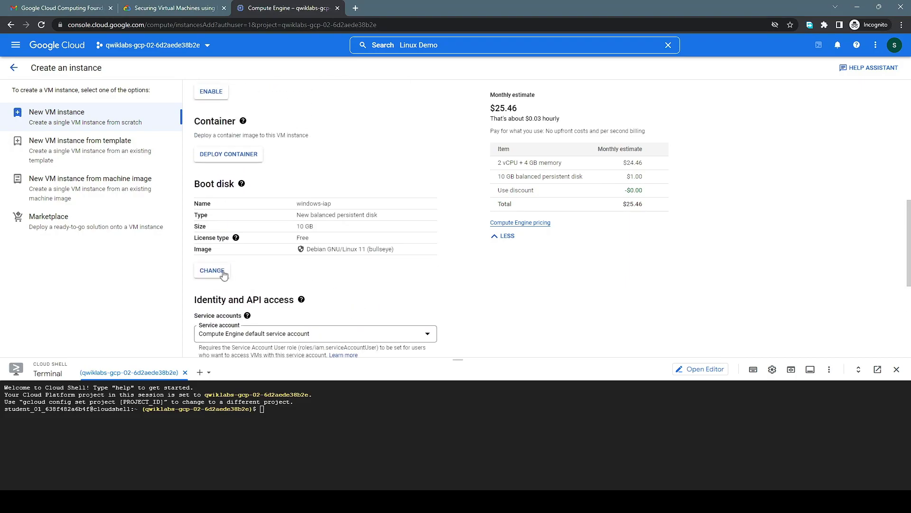
click(211, 271)
- Consult the lab's OS requirements and set the boot disk's public image operating system to Windows Server
click(189, 10)
scroll(229, 274, down, 3)
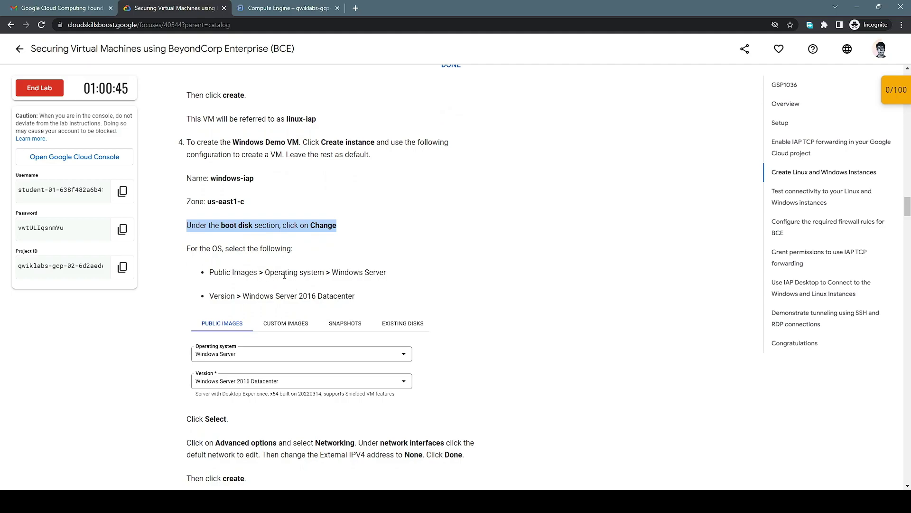
click(290, 9)
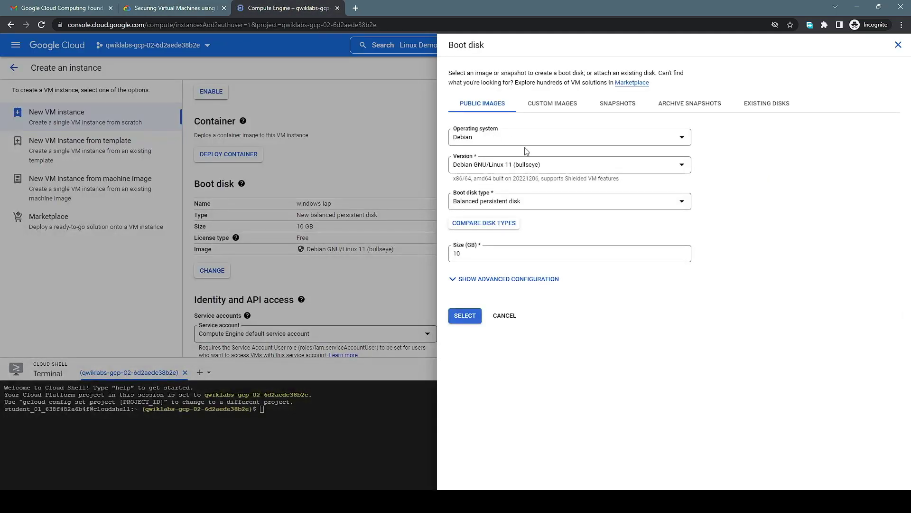
click(546, 140)
scroll(507, 232, down, 5)
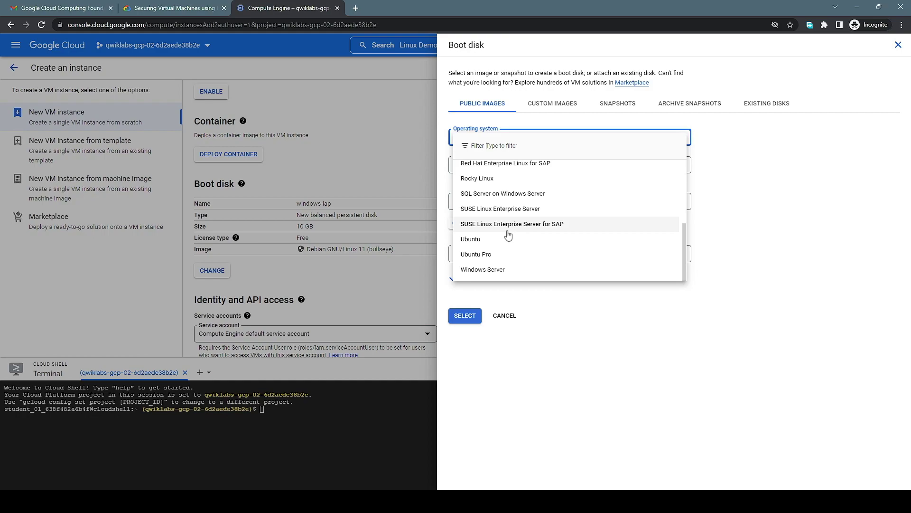
click(507, 270)
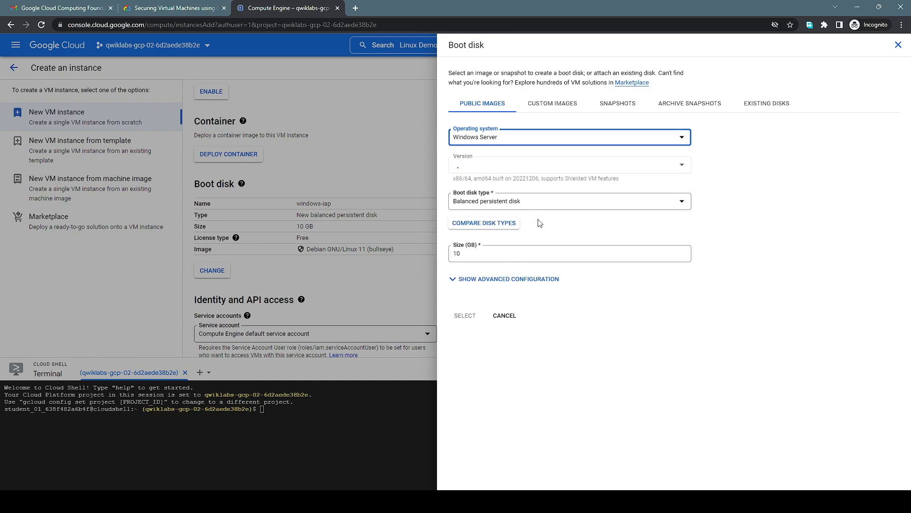
- Choose Windows Server 2016 Datacenter as the image version, verify it against the lab instructions and apply the boot disk selection
click(520, 165)
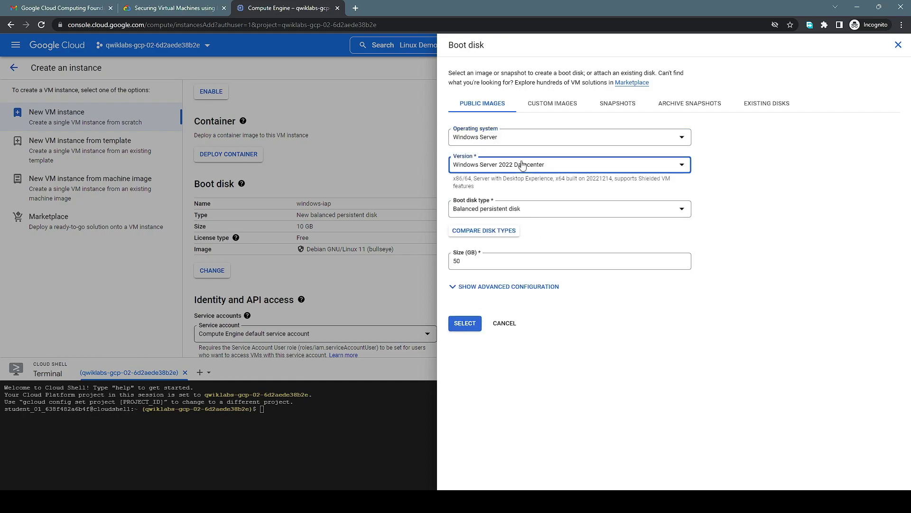
scroll(529, 247, down, 3)
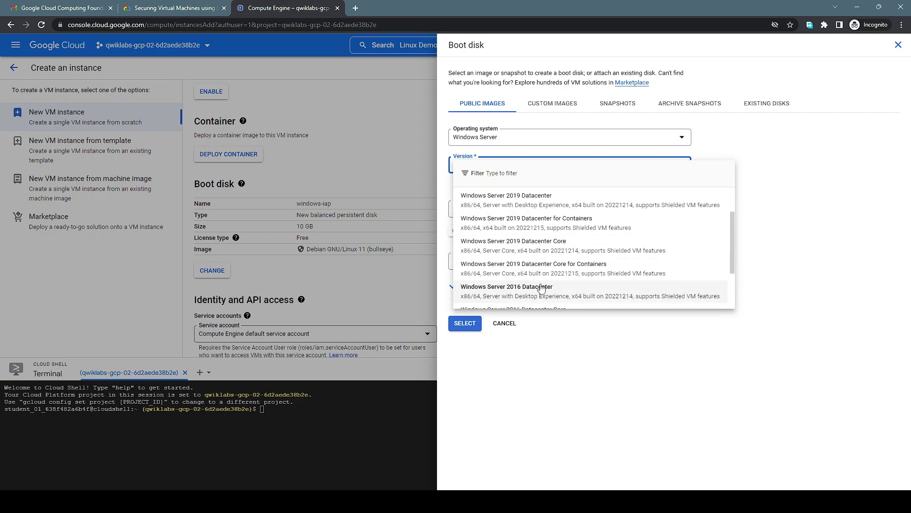
click(540, 287)
click(193, 11)
scroll(206, 150, down, 3)
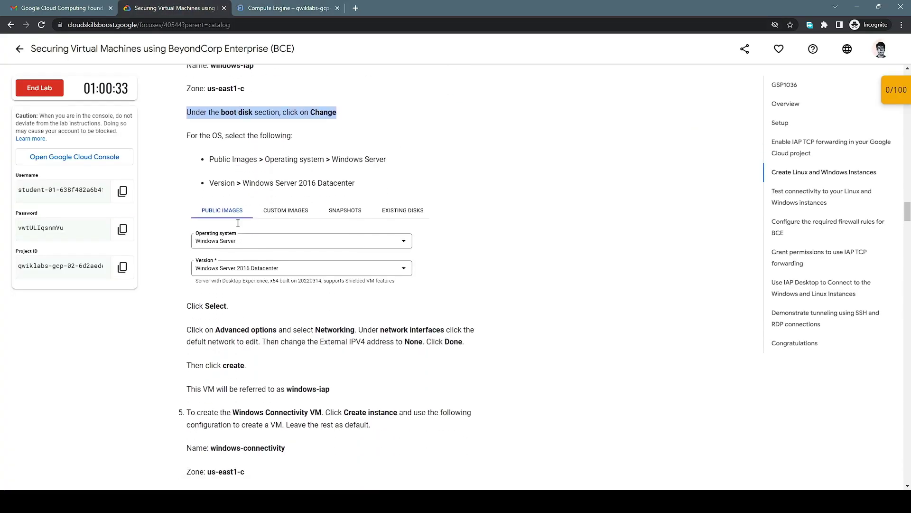
drag(208, 153, 381, 163)
scroll(280, 252, down, 2)
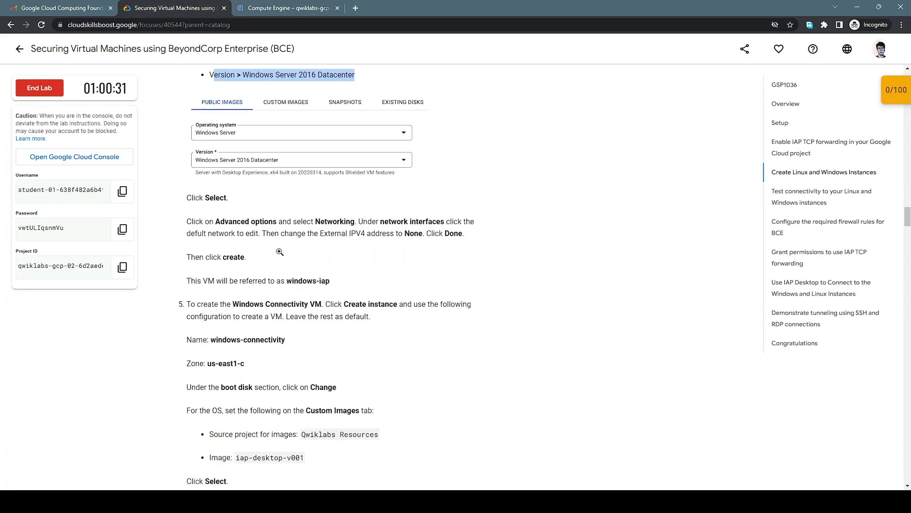
click(304, 9)
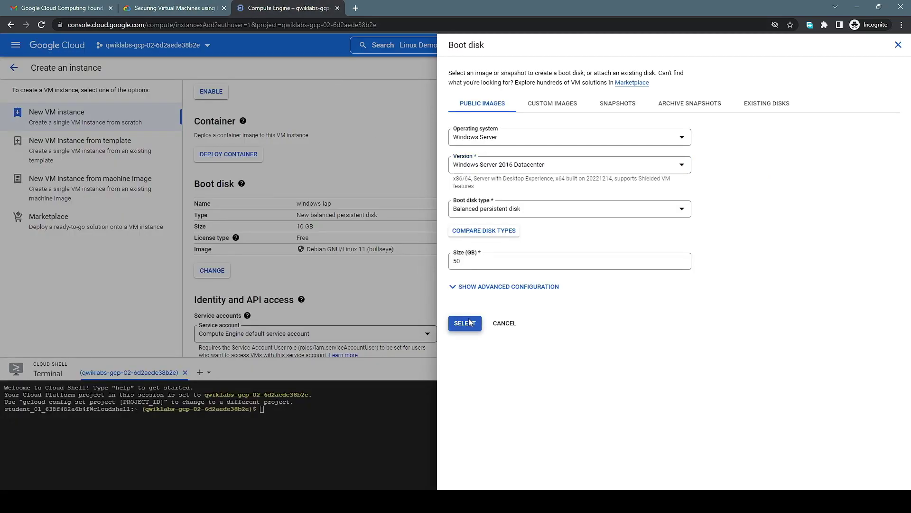
click(464, 322)
- Read the lab's advanced networking instructions for the windows-iap instance
click(181, 10)
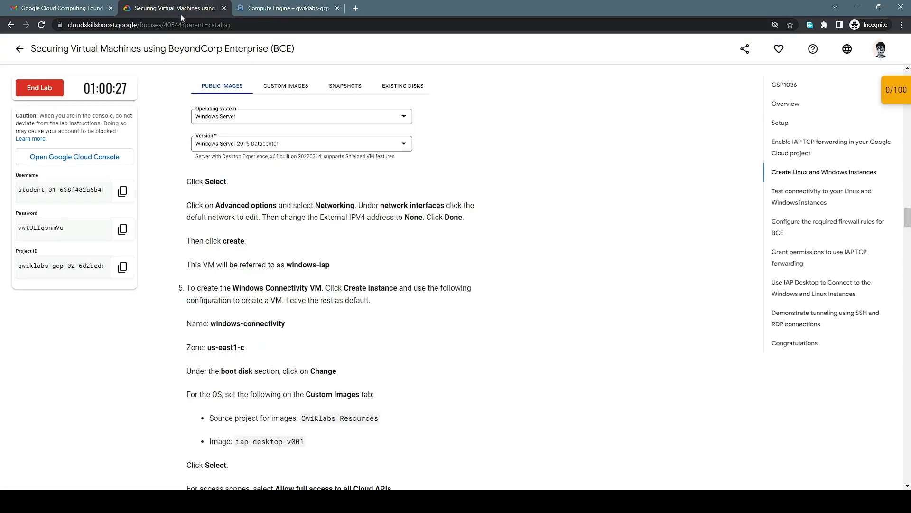
scroll(230, 218, down, 1)
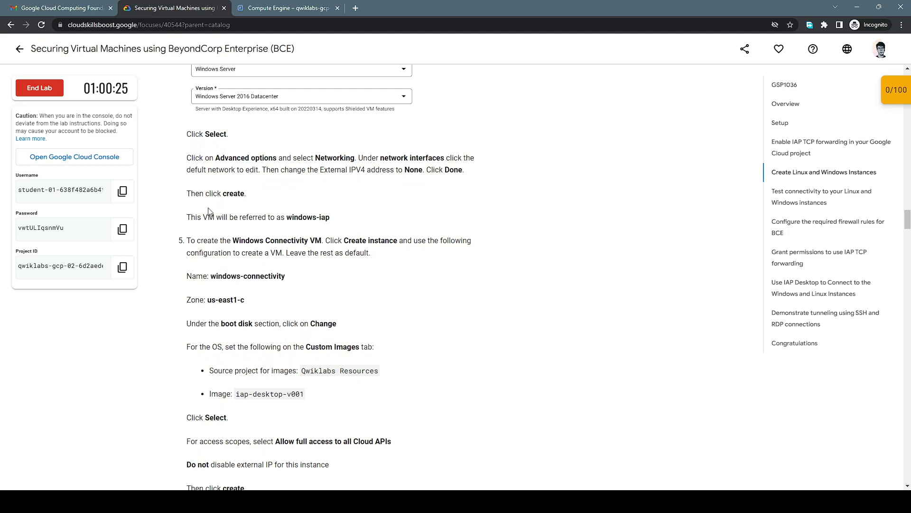
drag(185, 161, 469, 183)
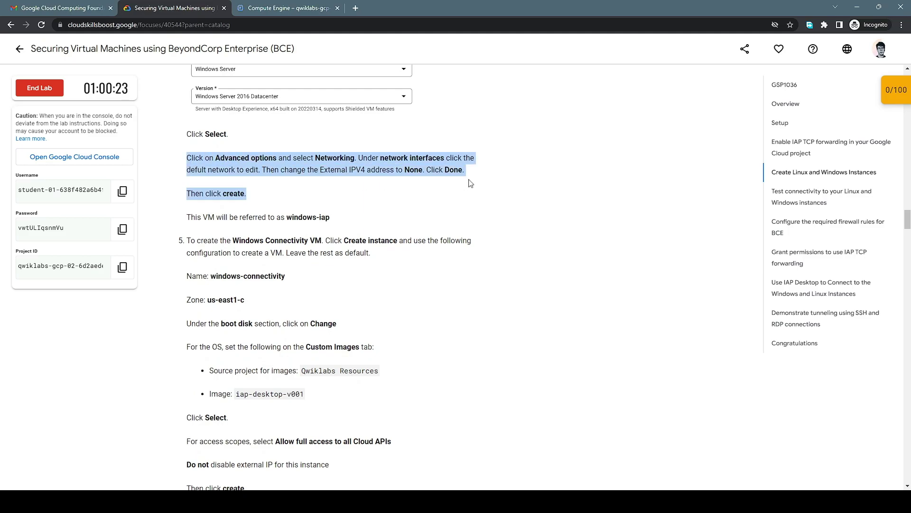
click(430, 204)
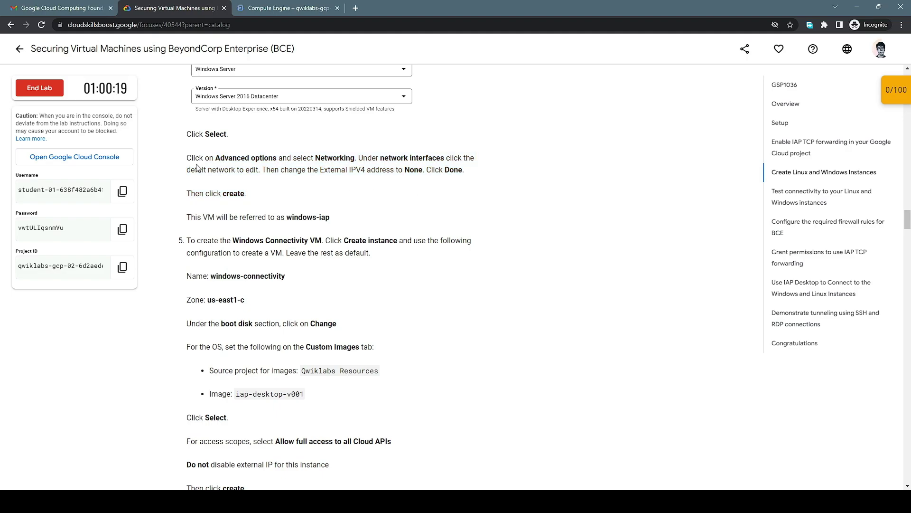
drag(192, 159, 246, 195)
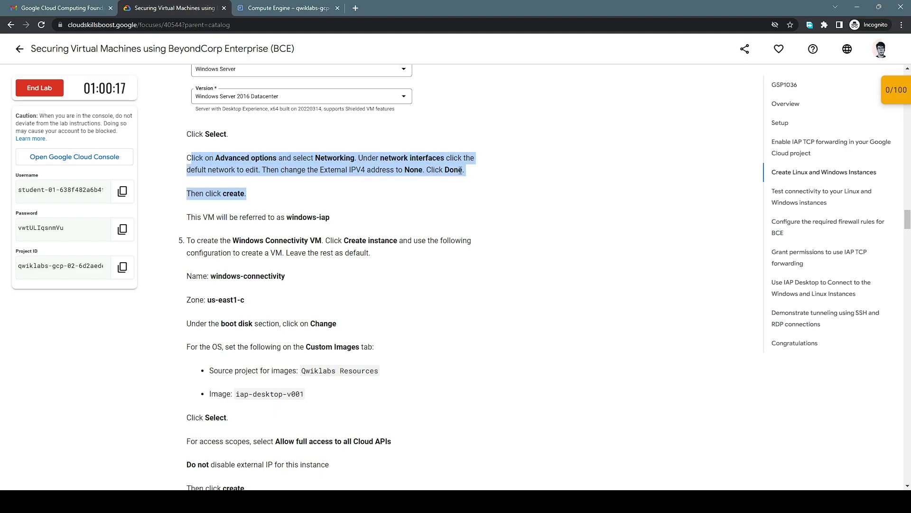
click(247, 162)
drag(193, 158, 451, 162)
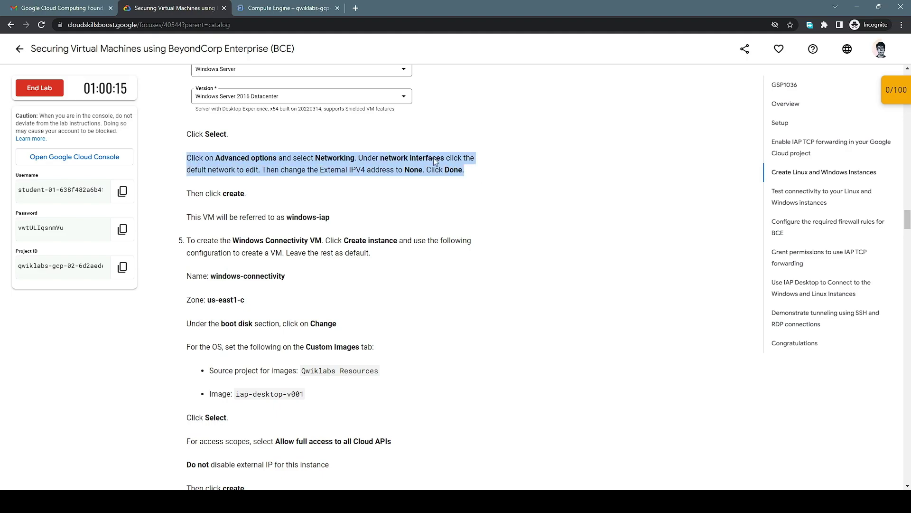
- Review the windows-iap instance's name, zone, machine, boot disk, access scope and firewall settings in the creation form
click(285, 13)
scroll(327, 257, down, 10)
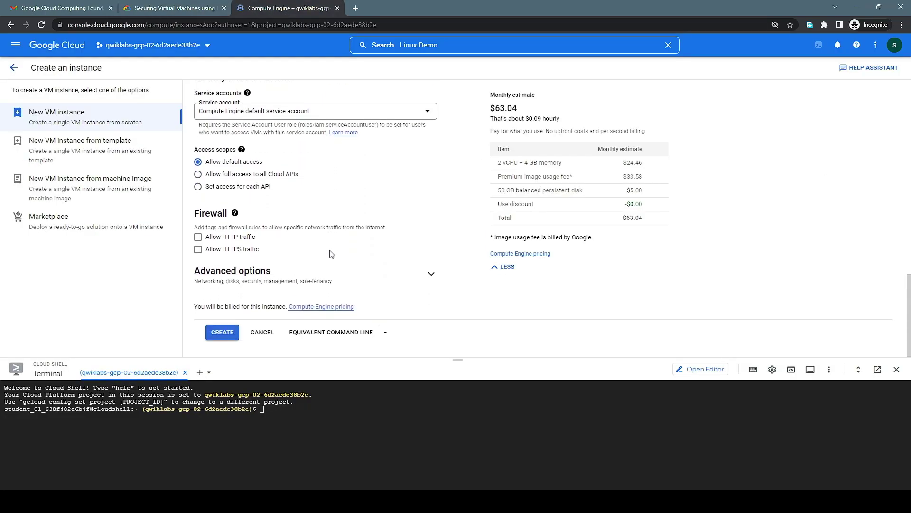
scroll(324, 262, up, 8)
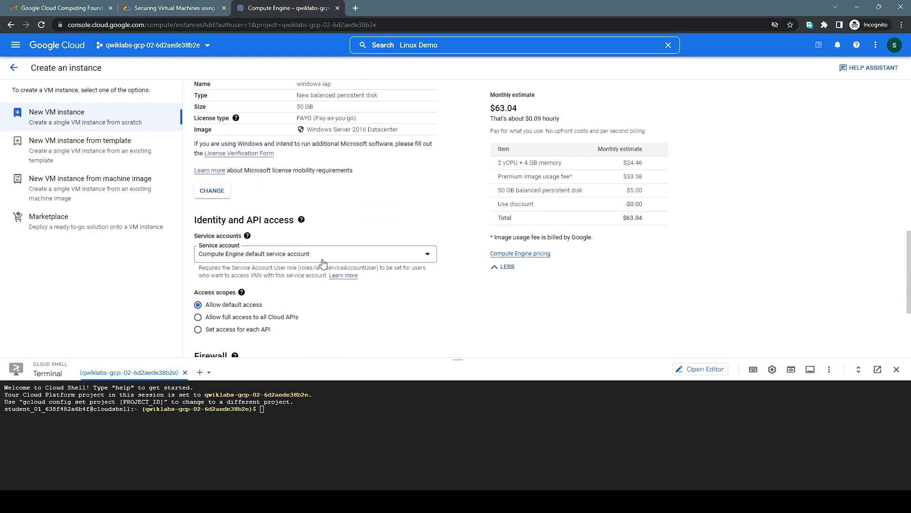
scroll(324, 263, up, 2)
scroll(325, 262, down, 10)
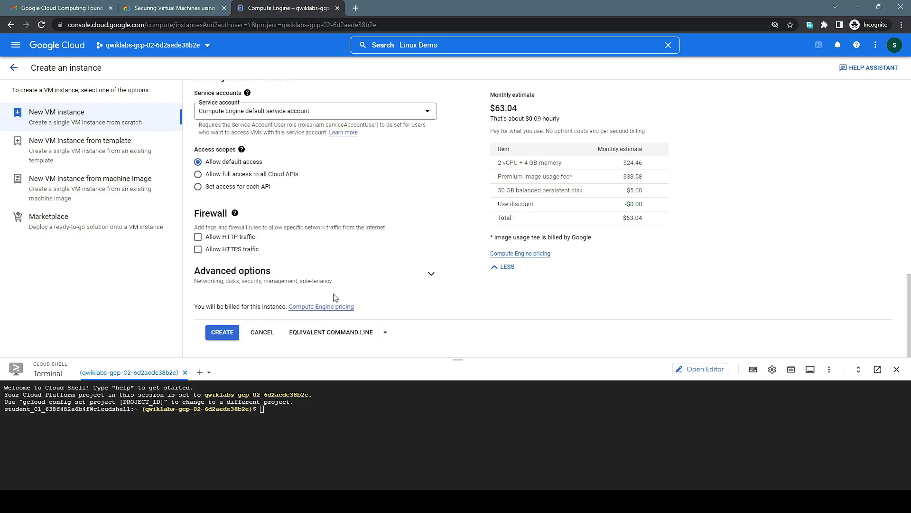
scroll(335, 297, up, 5)
scroll(335, 297, up, 8)
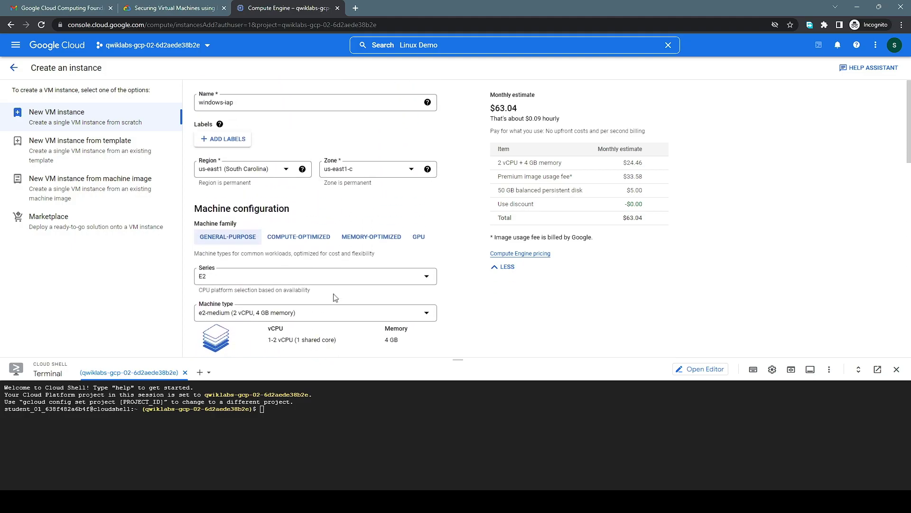
scroll(335, 297, down, 8)
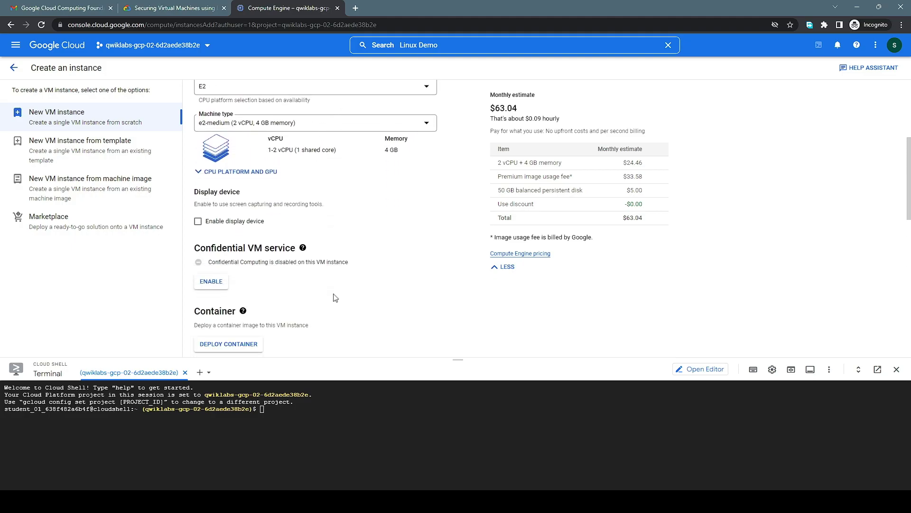
scroll(334, 294, down, 5)
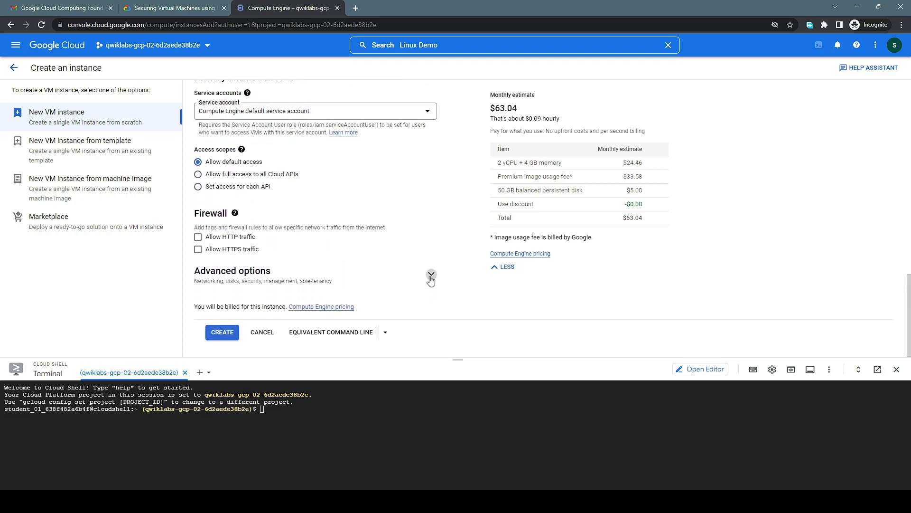
- Expand the advanced networking options and open the default network interface for editing to reach its external IPv4 address setting
click(430, 274)
scroll(430, 247, down, 2)
click(431, 198)
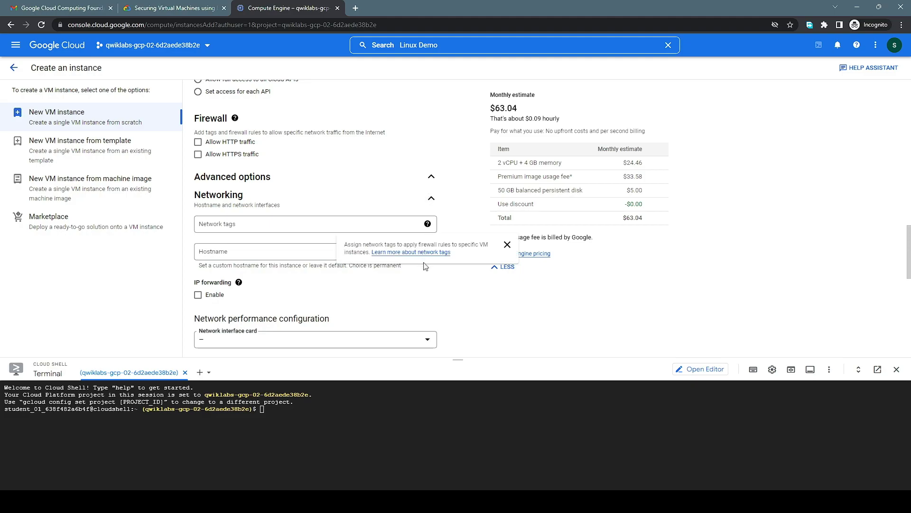
scroll(415, 296, down, 2)
scroll(415, 297, down, 2)
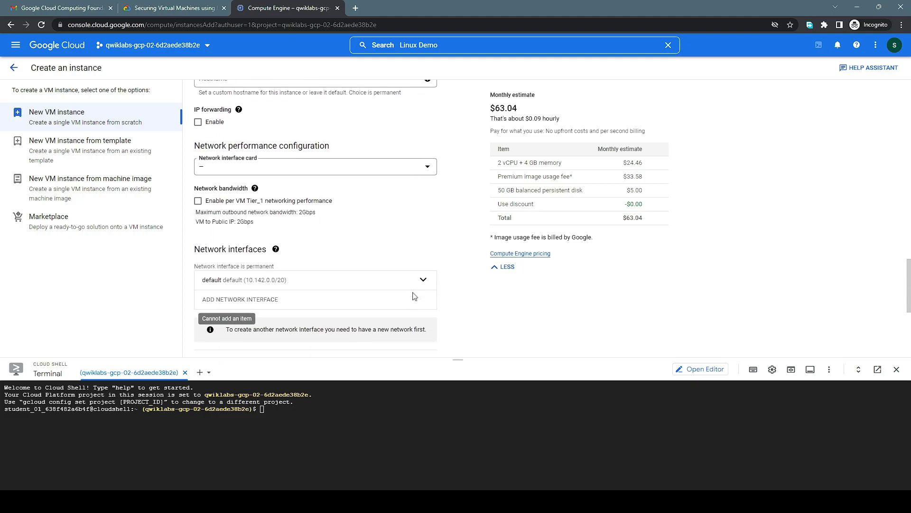
click(429, 265)
scroll(404, 282, down, 3)
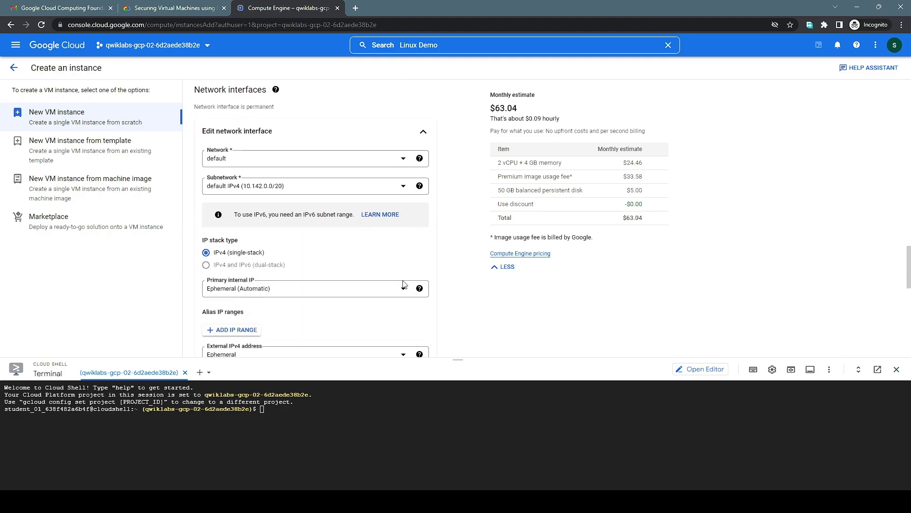
scroll(382, 283, down, 1)
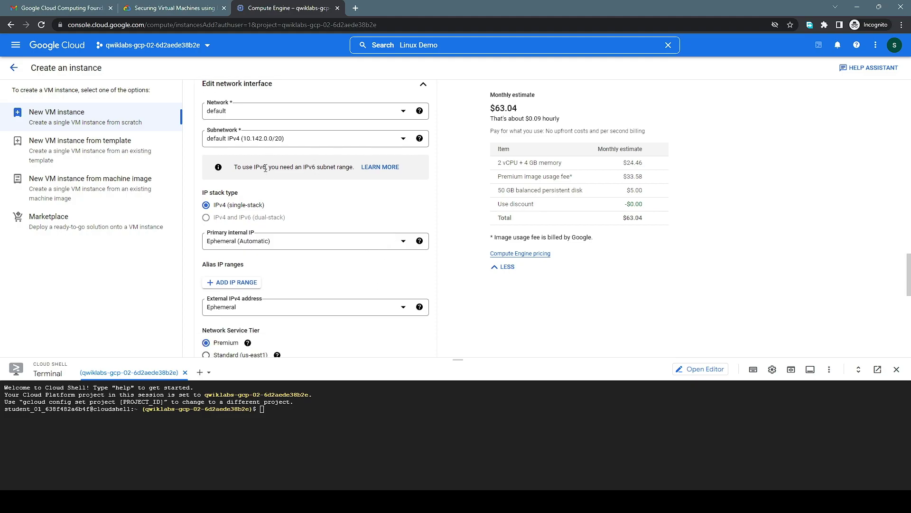
- Recheck the lab's instruction about the external IPv4 address for the windows-iap instance
click(188, 7)
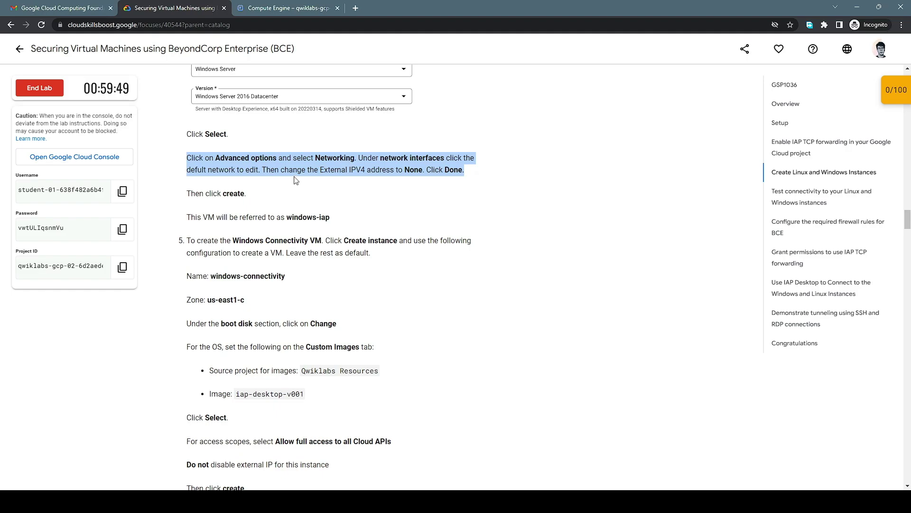
drag(322, 168, 382, 169)
click(341, 181)
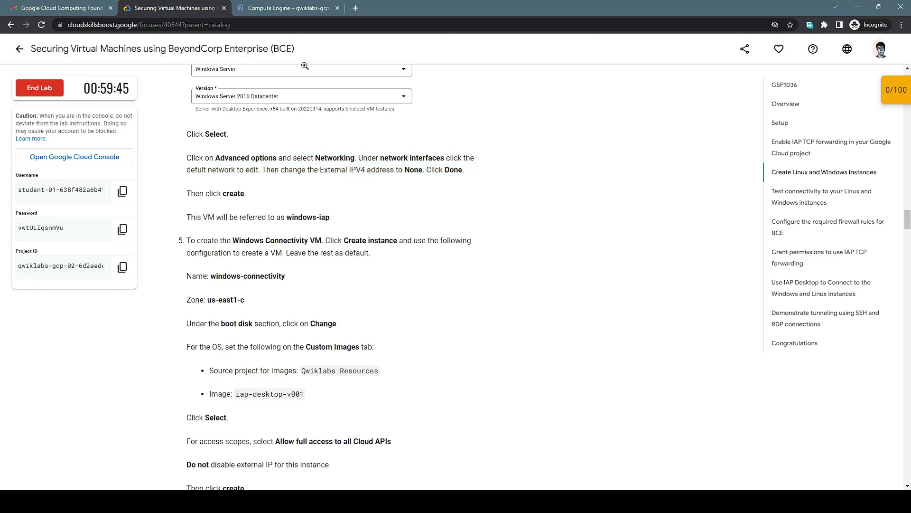
- Set the external IPv4 address of windows-iap's default network interface to None and create the instance
click(292, 9)
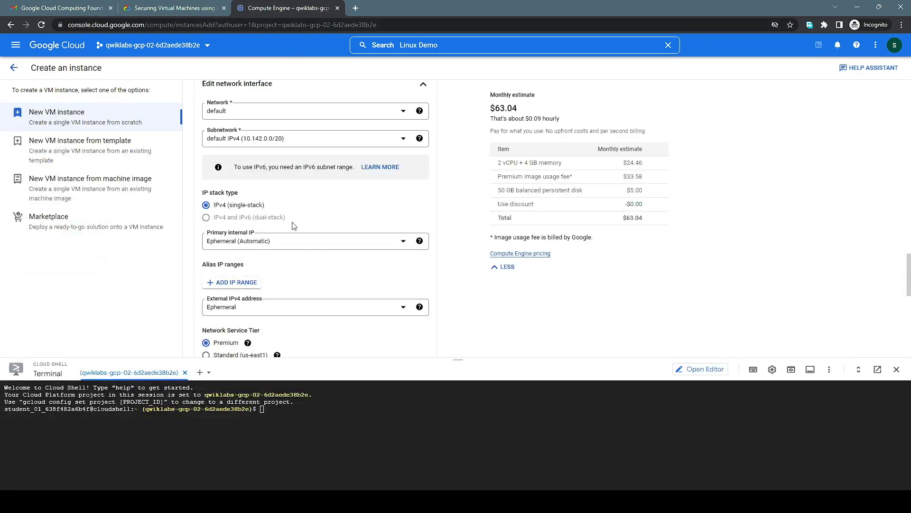
scroll(294, 237, down, 1)
click(298, 259)
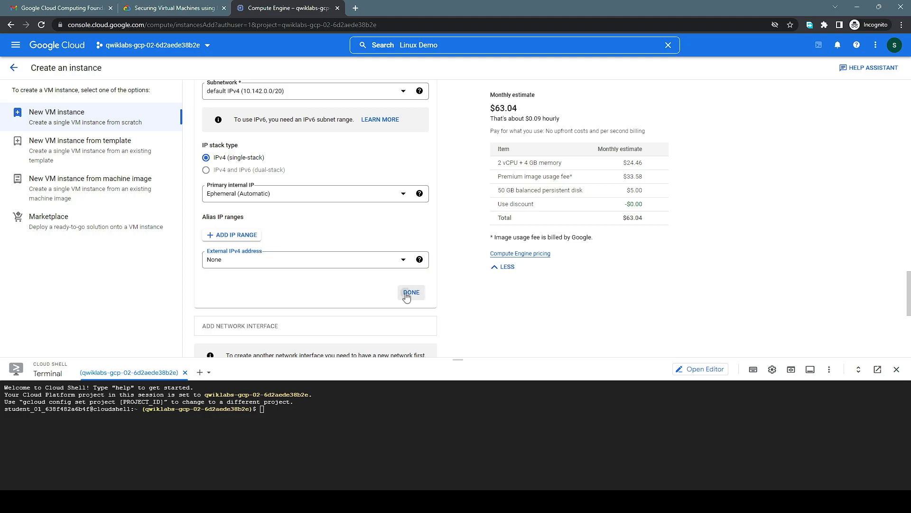
click(411, 292)
scroll(380, 281, down, 3)
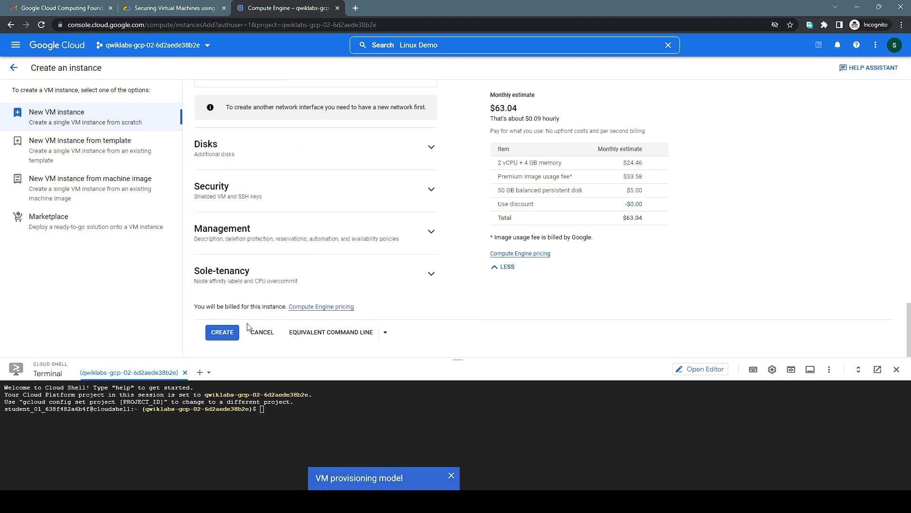
click(224, 334)
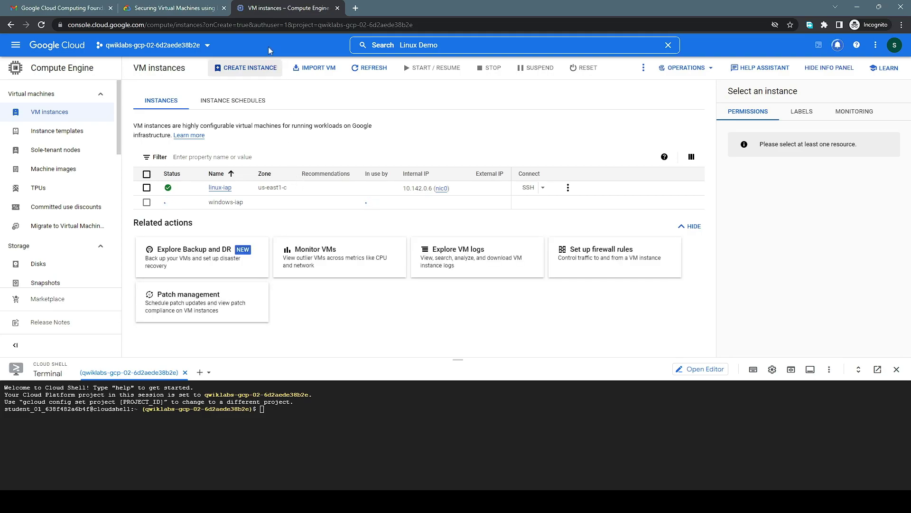
- Read the lab's instruction for the Windows Connectivity VM and open the form for creating another instance
click(182, 7)
scroll(244, 131, down, 2)
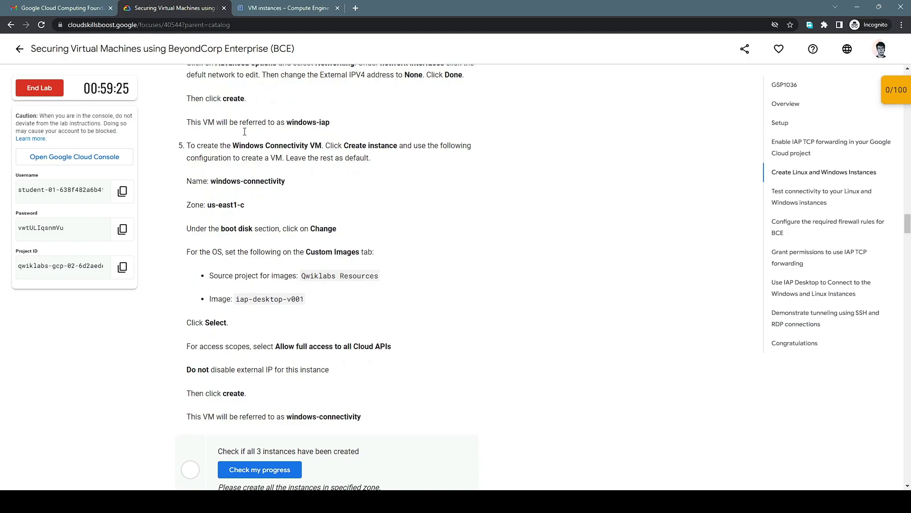
drag(189, 146, 375, 163)
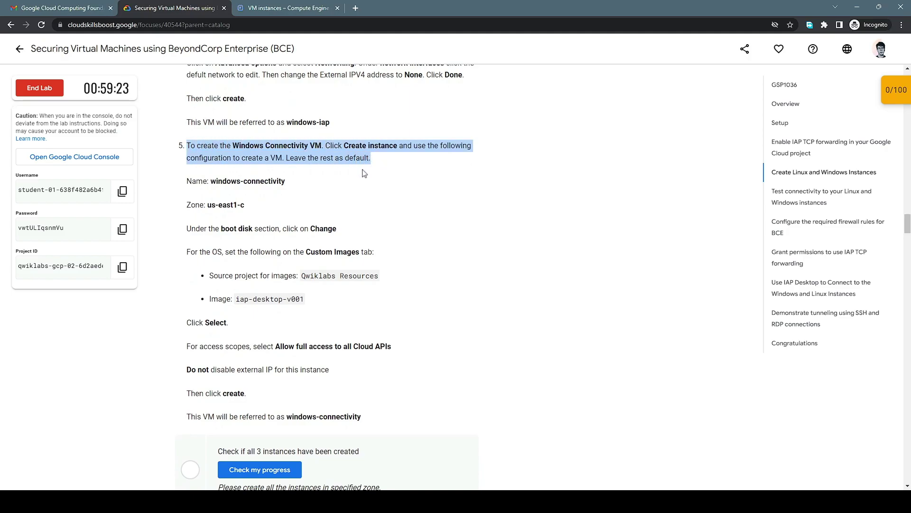
click(297, 10)
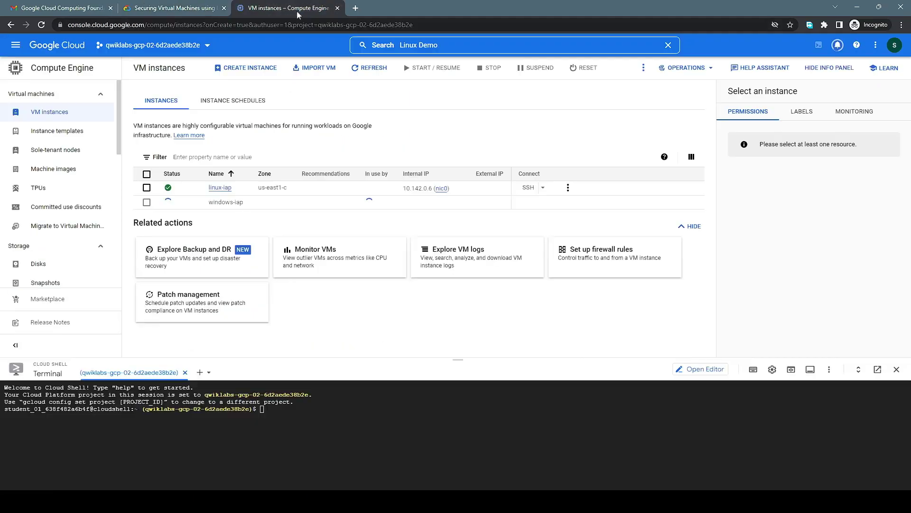
click(262, 70)
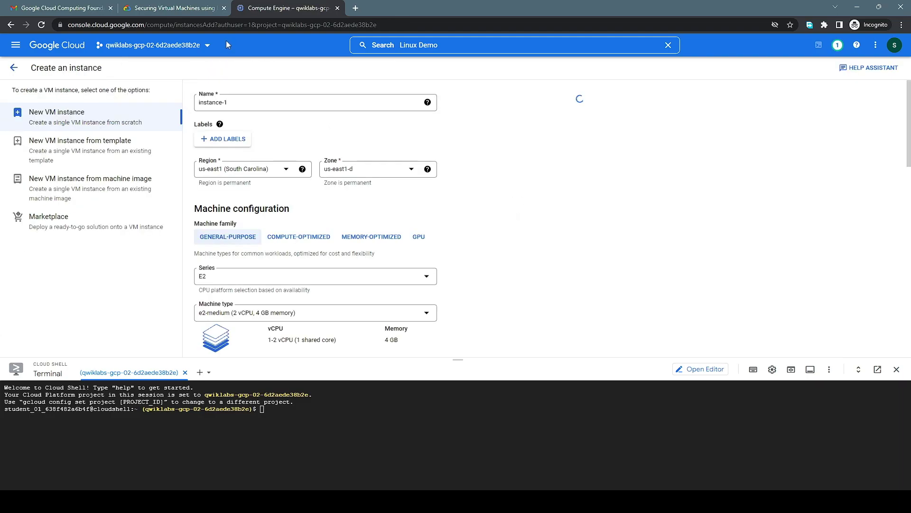
- Copy the name windows-connectivity from the lab instructions and enter it as the new instance's name
click(196, 10)
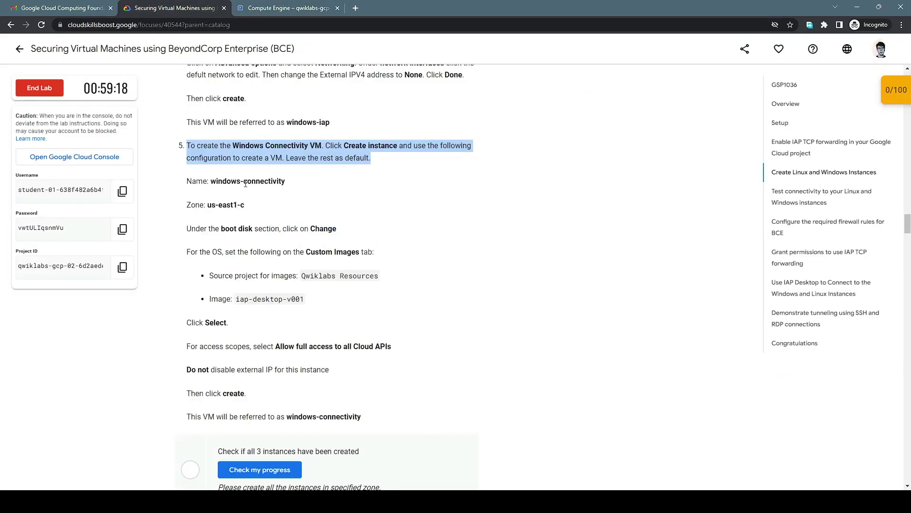
drag(210, 181, 294, 186)
key(ctrl+c)
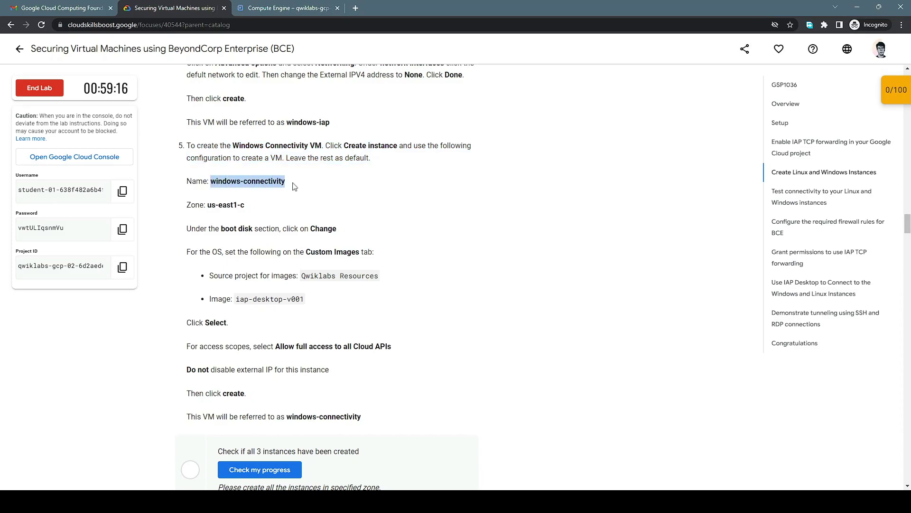
click(280, 8)
click(273, 102)
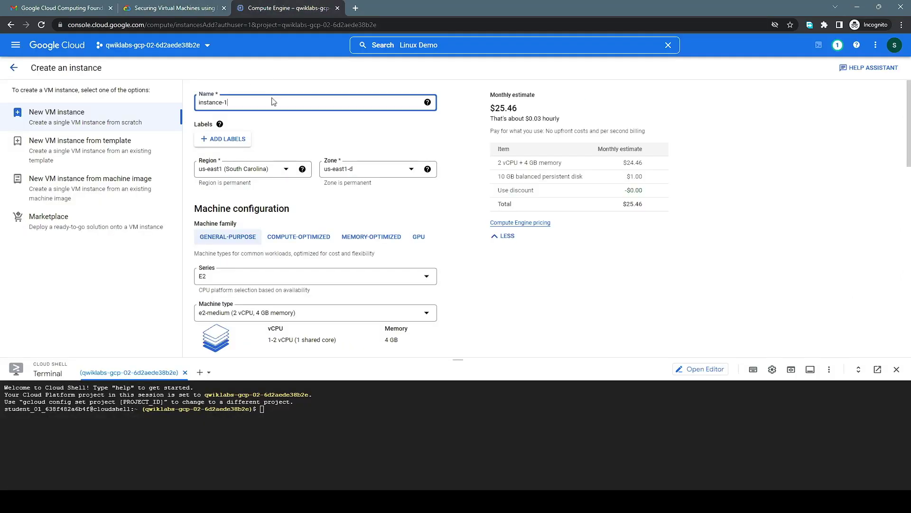
key(BackSpace)
key(BackSpace)
key(BackSpace)
key(BackSpace)
key(BackSpace)
key(BackSpace)
key(BackSpace)
key(BackSpace)
key(BackSpace)
key(ctrl+v)
- Check the zone in the lab instructions and set the windows-connectivity instance's zone to us-east1-c
click(183, 13)
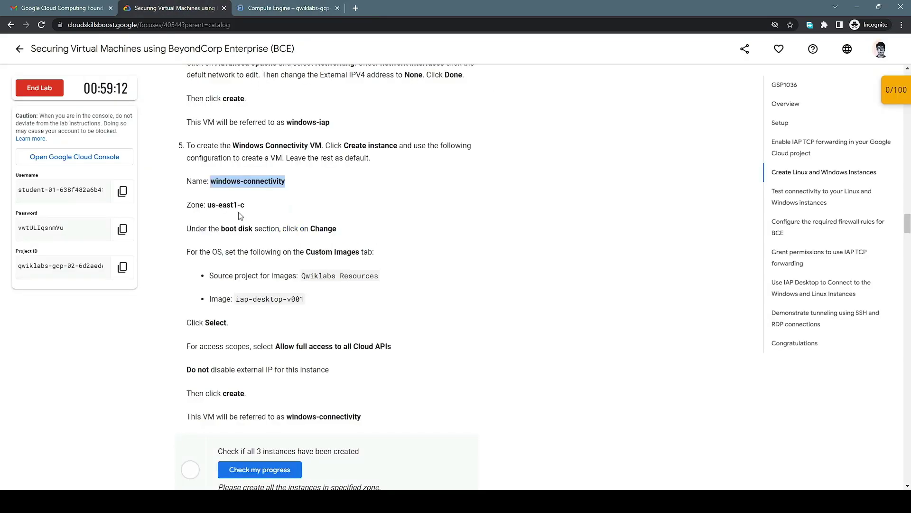
drag(208, 205, 258, 209)
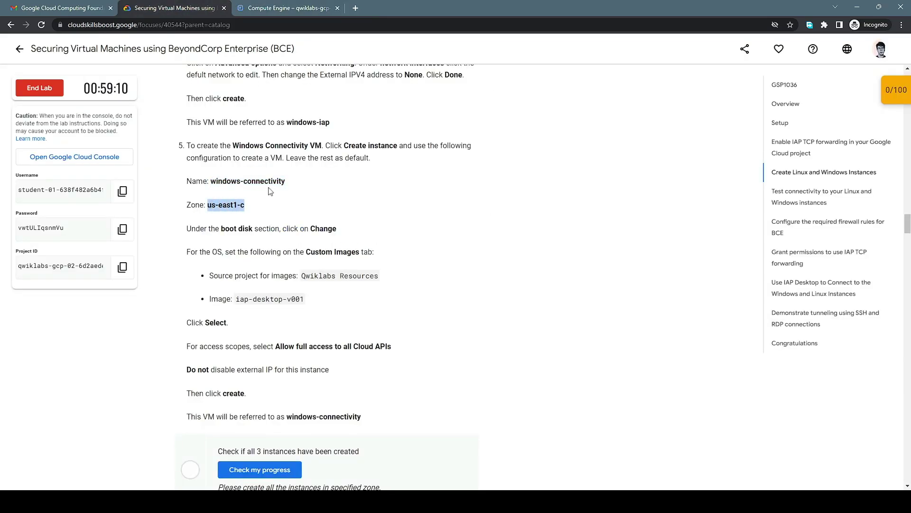
click(306, 9)
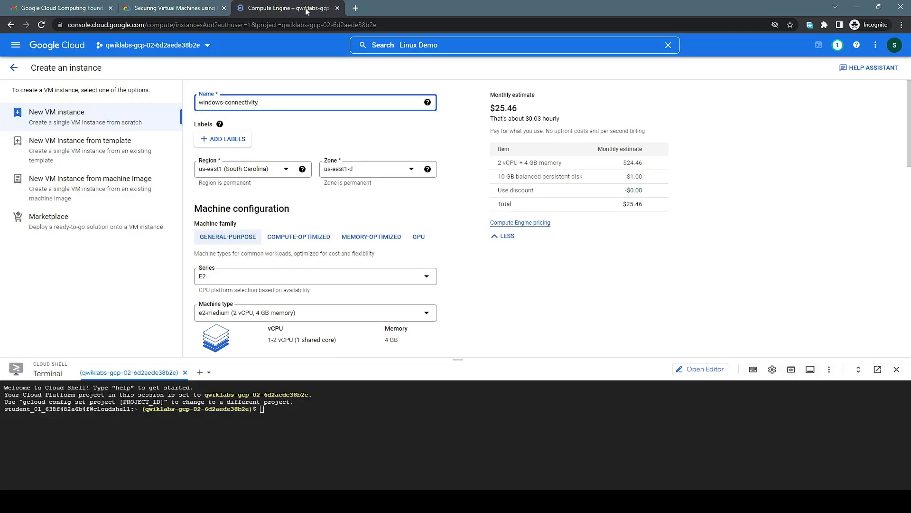
click(377, 175)
click(378, 177)
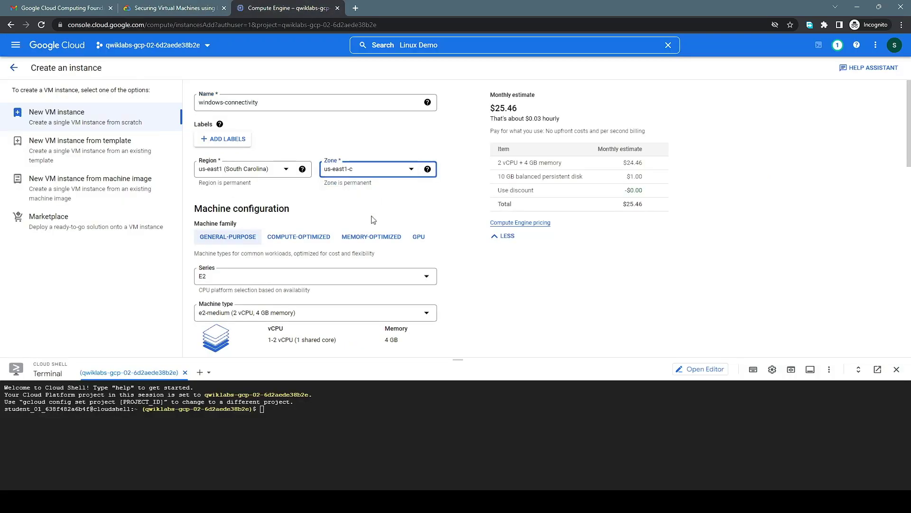
- Read the lab's operating system instructions for windows-connectivity and open the instance's boot disk settings for editing
scroll(374, 219, down, 5)
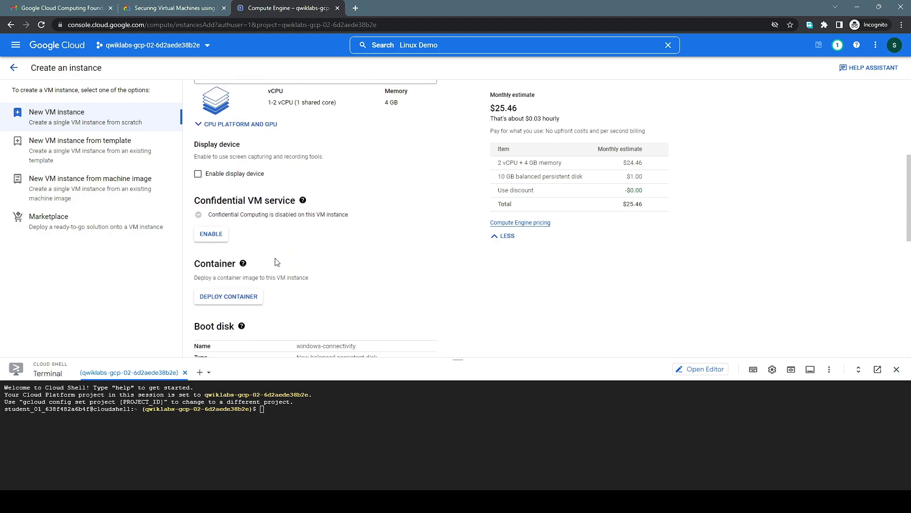
click(175, 11)
scroll(270, 241, down, 2)
drag(211, 159, 374, 161)
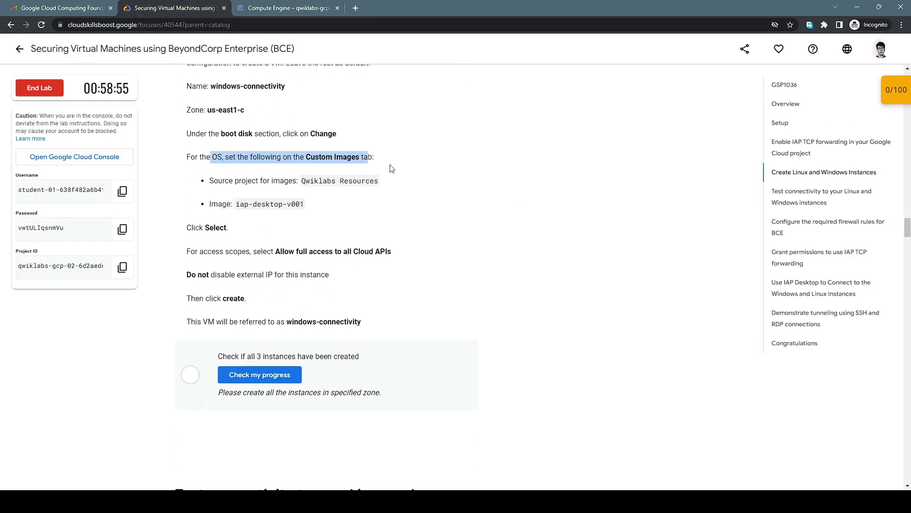
click(240, 162)
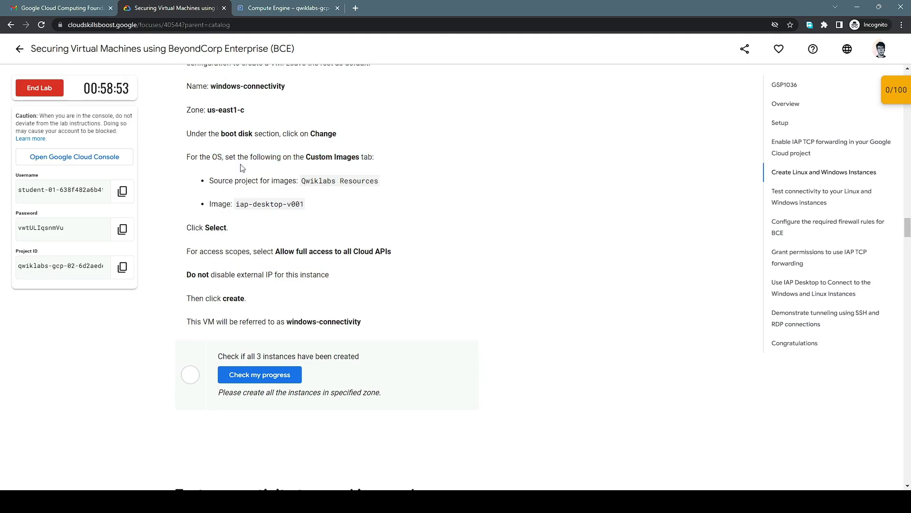
key(ctrl+Tab)
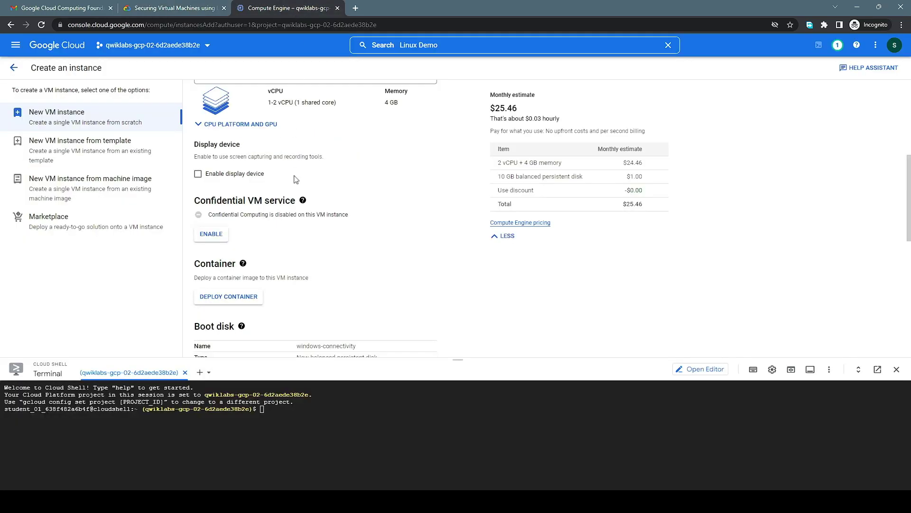
scroll(295, 159, down, 3)
click(212, 270)
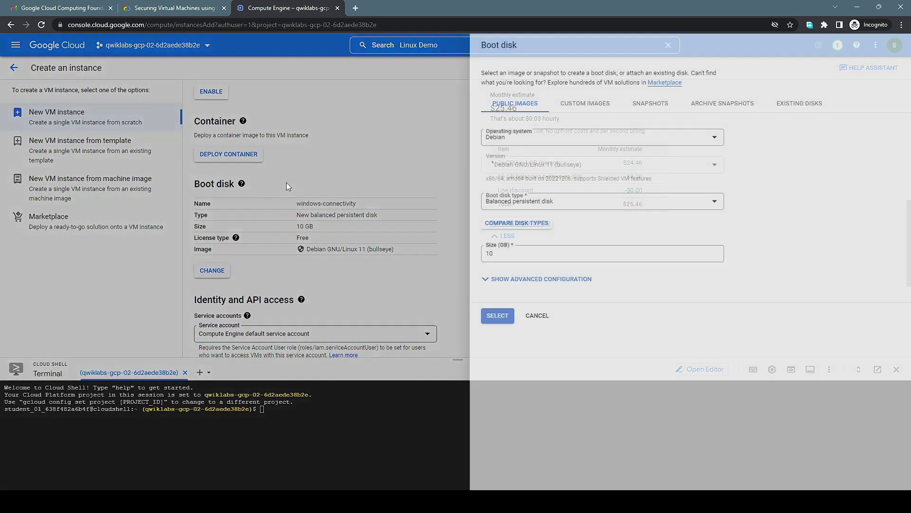
- Choose the Windows Server operating system with version Windows Server 2016 Datacenter from the public images for the boot disk
click(513, 140)
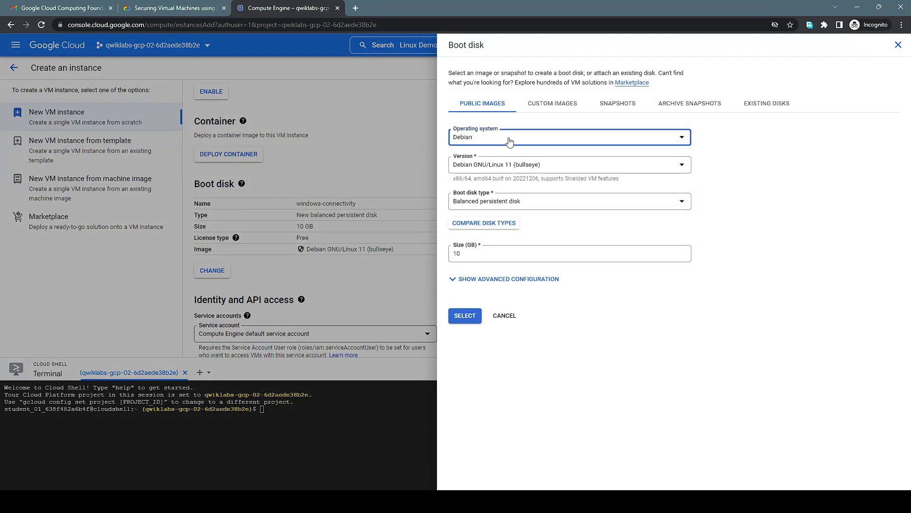
scroll(494, 256, down, 3)
click(484, 269)
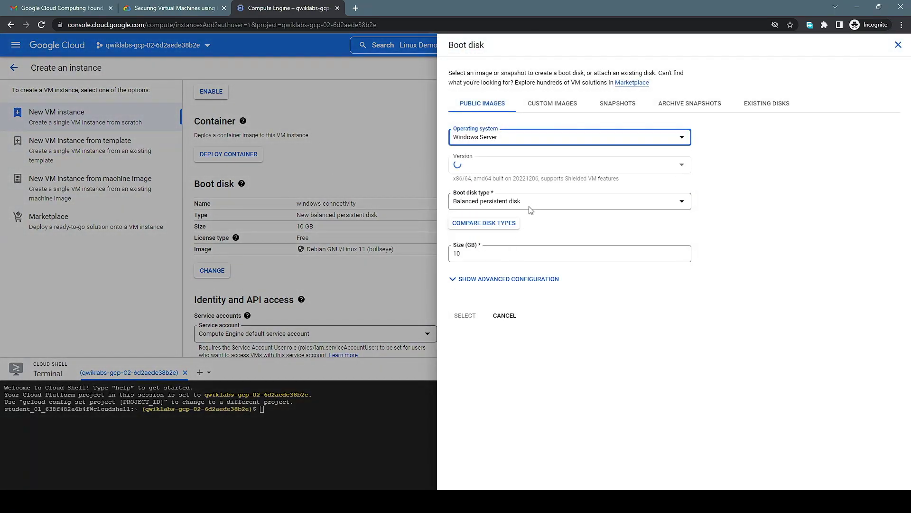
click(533, 206)
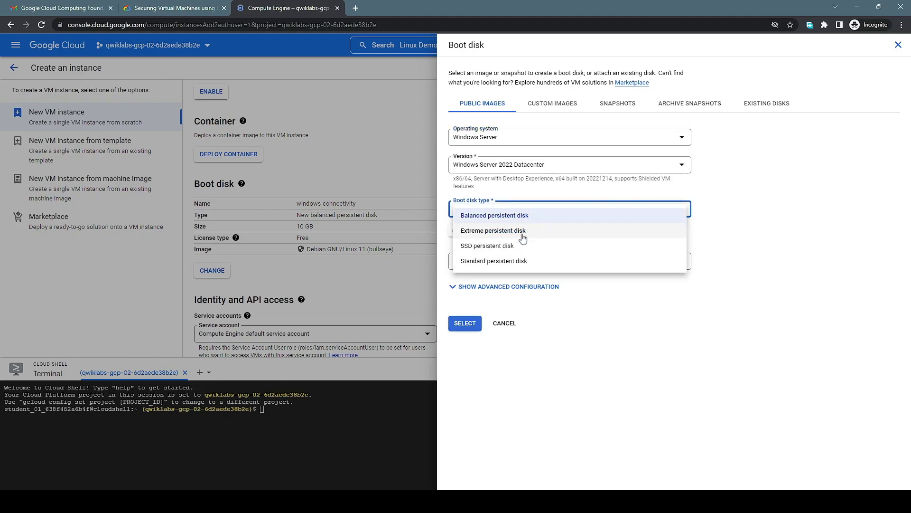
click(742, 204)
click(622, 170)
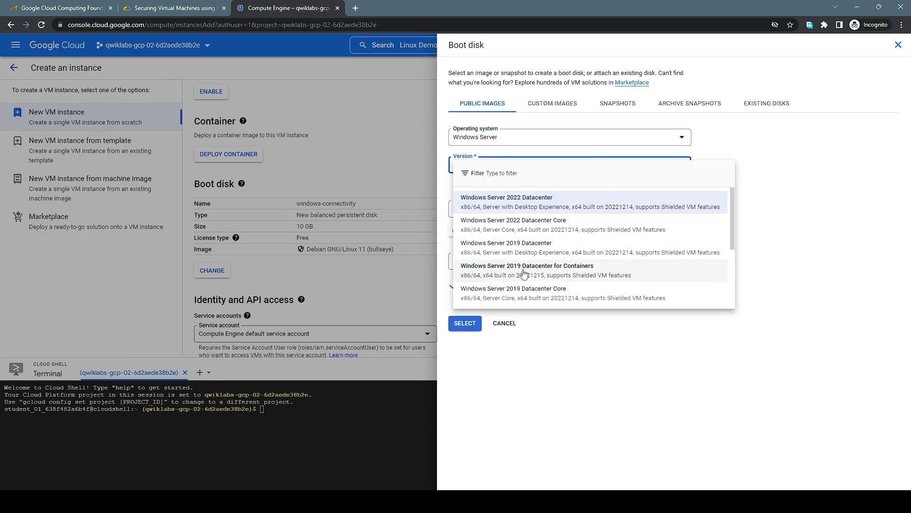
scroll(533, 271, down, 2)
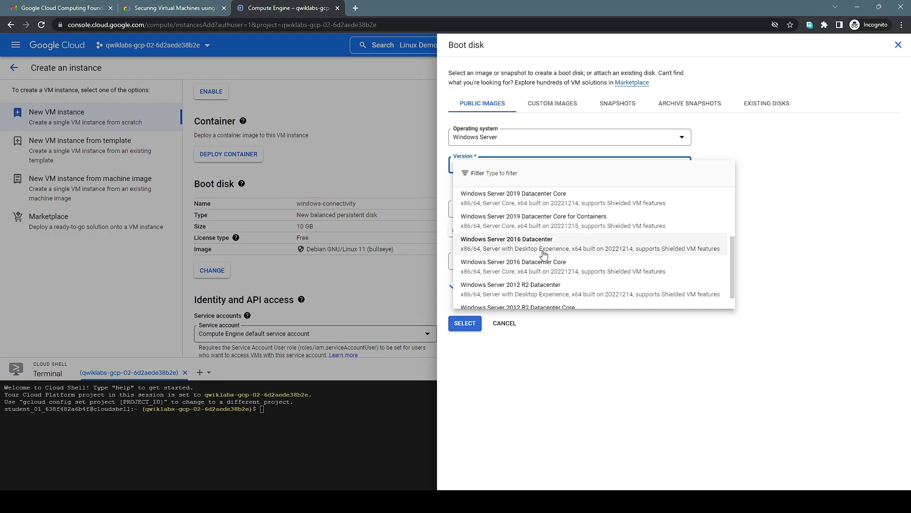
click(544, 250)
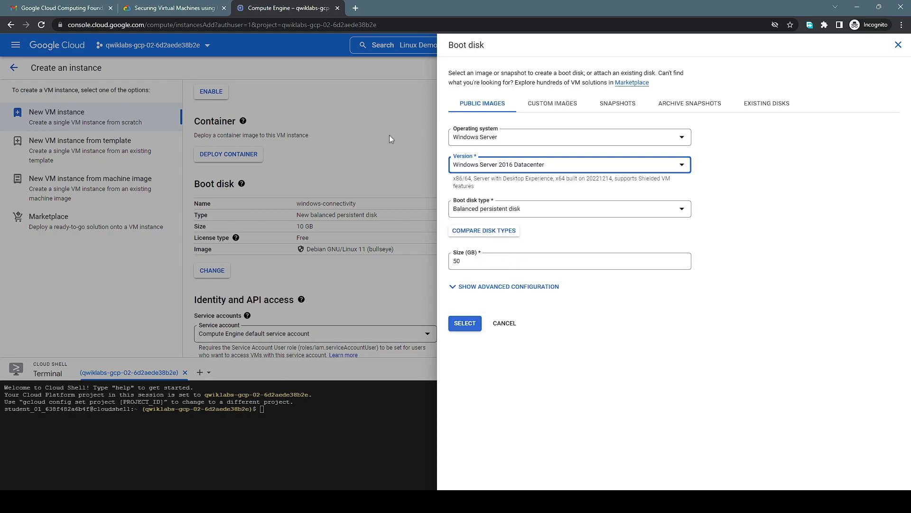
- Recheck the lab's boot disk instructions and switch the image source to custom images
click(205, 10)
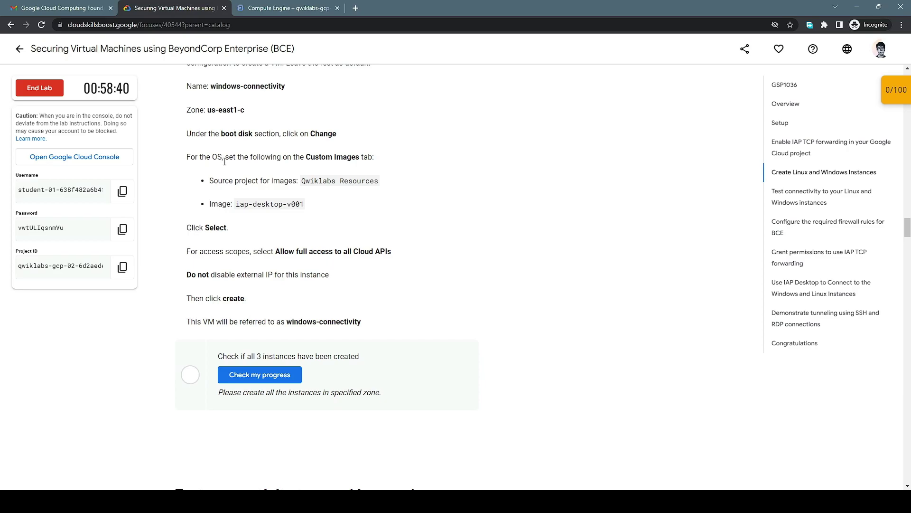
click(306, 13)
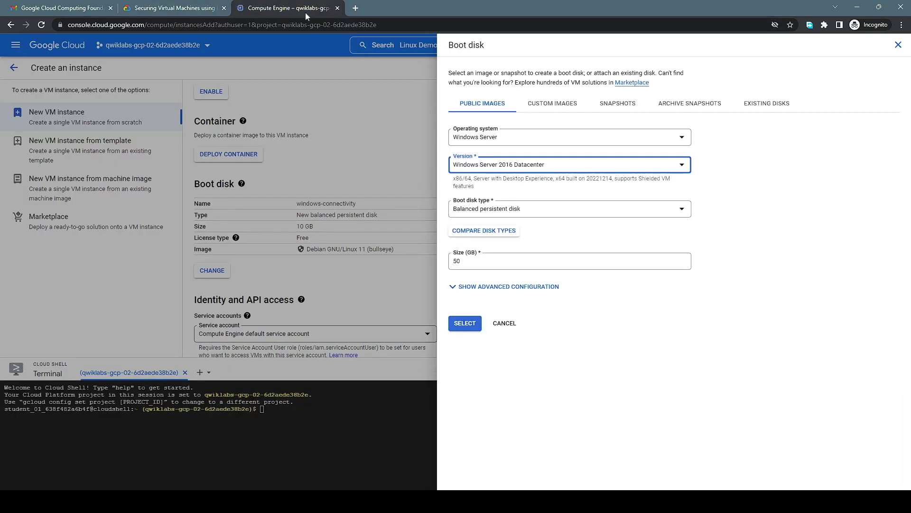
click(573, 108)
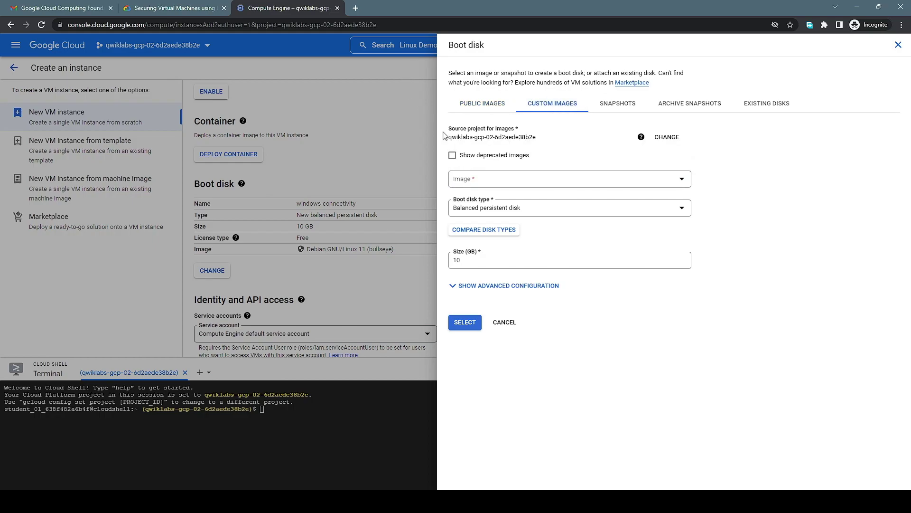
- Compare the custom images' source project with the lab's Qwiklabs Resources requirement and look for that project among the selectable projects
drag(455, 137, 529, 131)
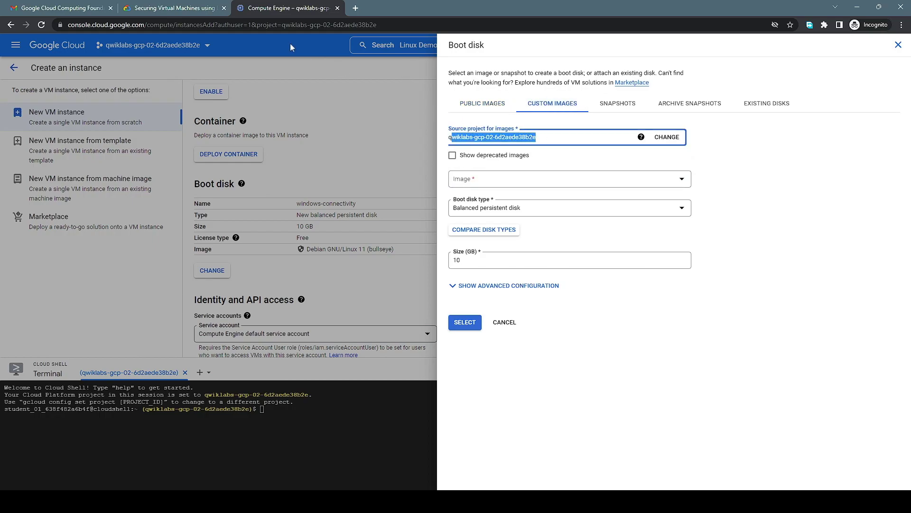
click(193, 10)
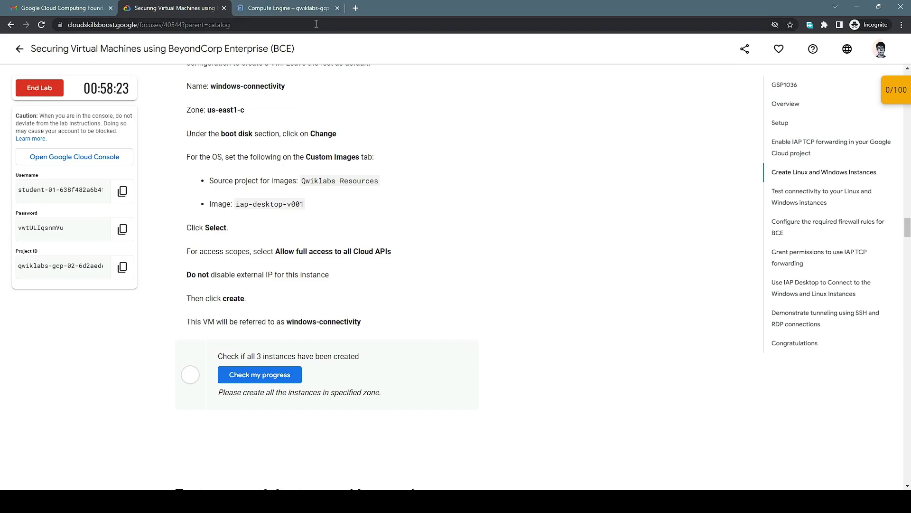
key(ctrl+Tab)
click(731, 158)
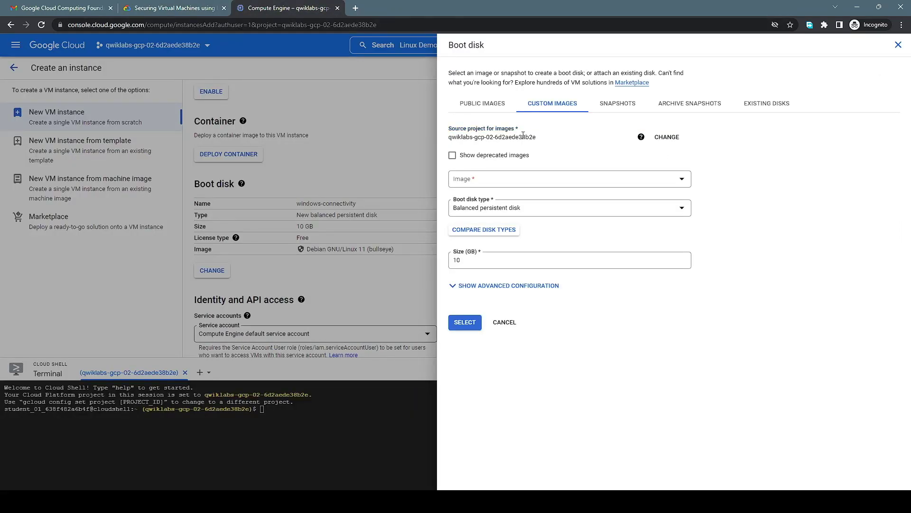
click(668, 138)
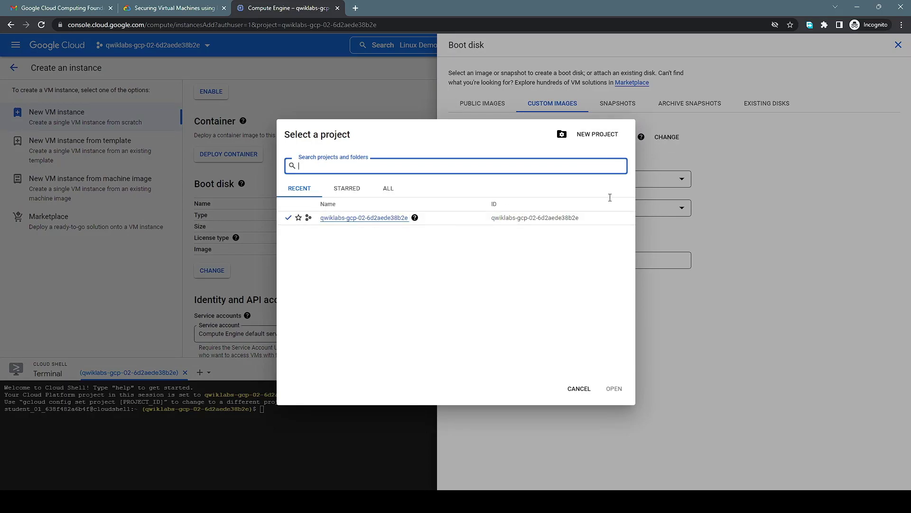
click(584, 390)
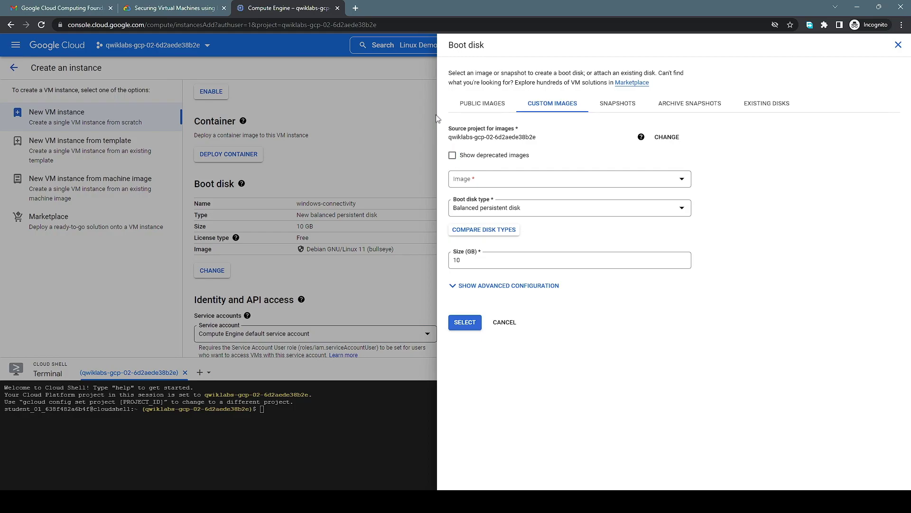
- Check the image name in the lab instructions and look for iap-desktop-v001 among the project's custom images
click(173, 8)
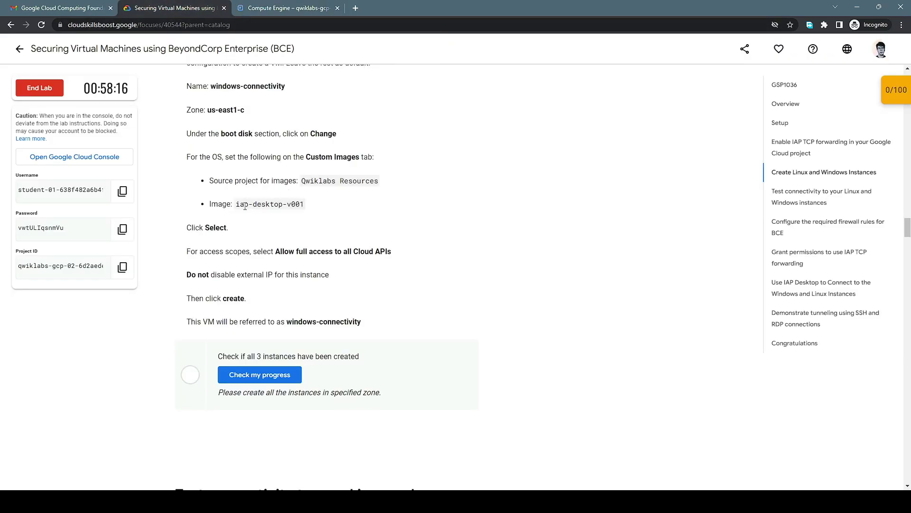
drag(236, 205, 309, 207)
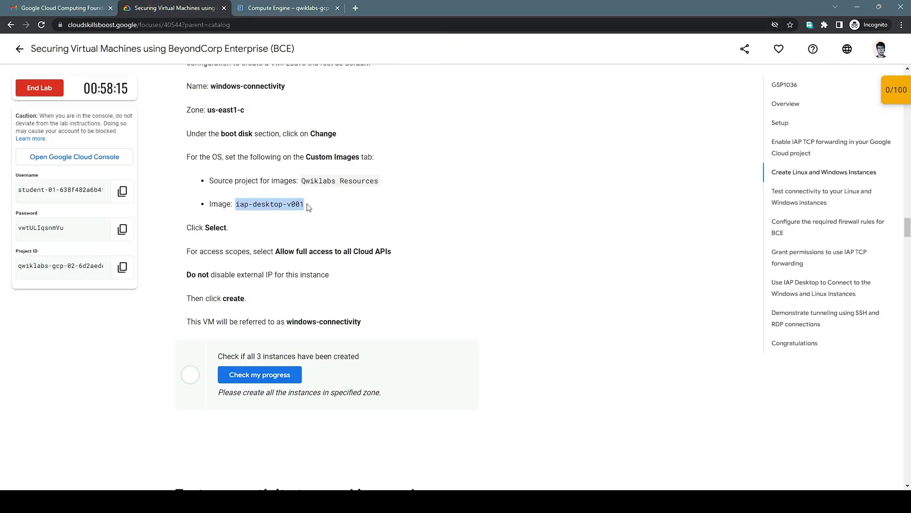
click(288, 14)
click(531, 182)
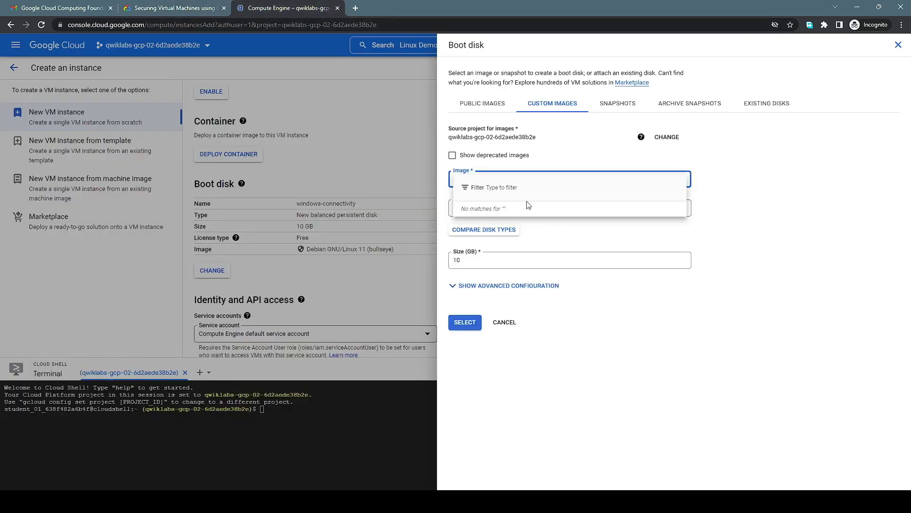
click(736, 180)
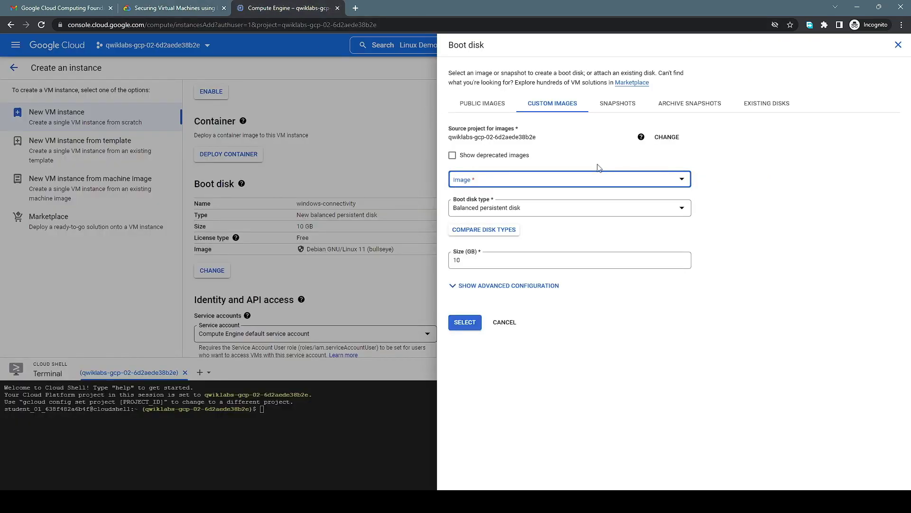
- Recheck the lab's boot disk instructions and apply the public Windows Server 2016 Datacenter image with a 50 GB balanced persistent disk
click(175, 9)
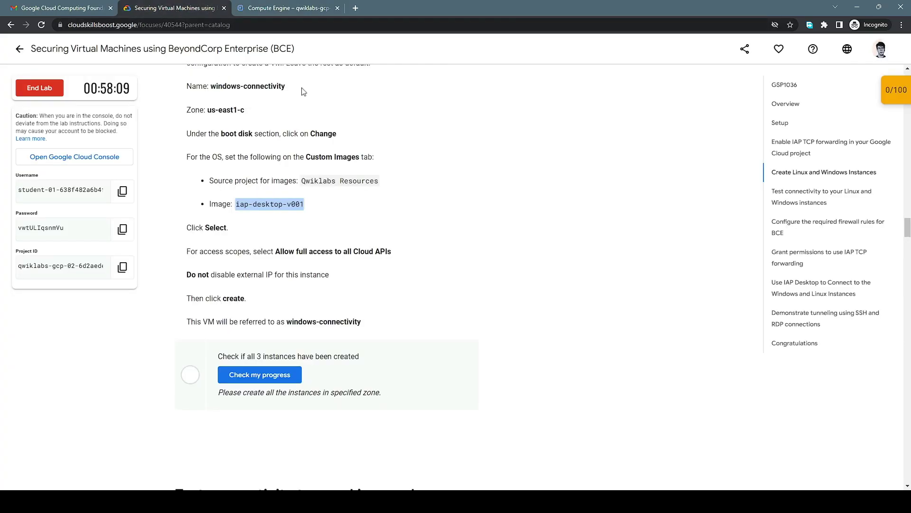
click(294, 12)
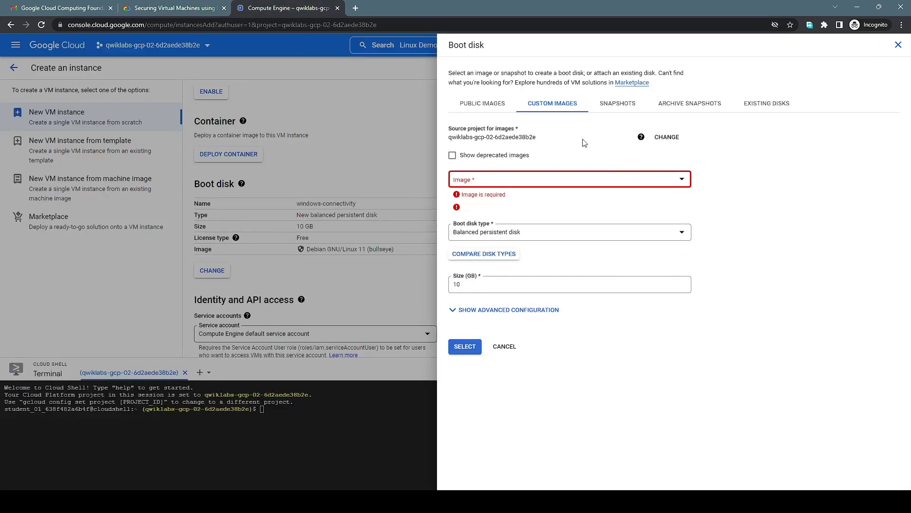
click(484, 106)
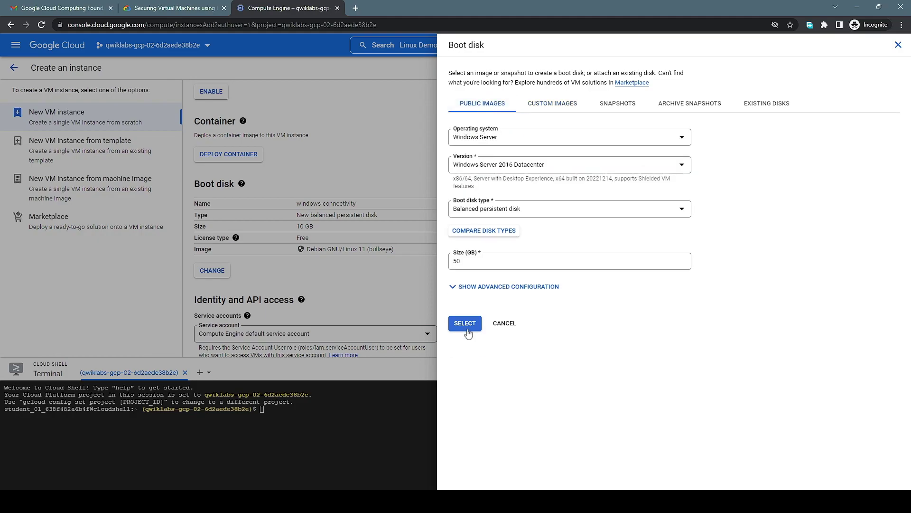
click(464, 323)
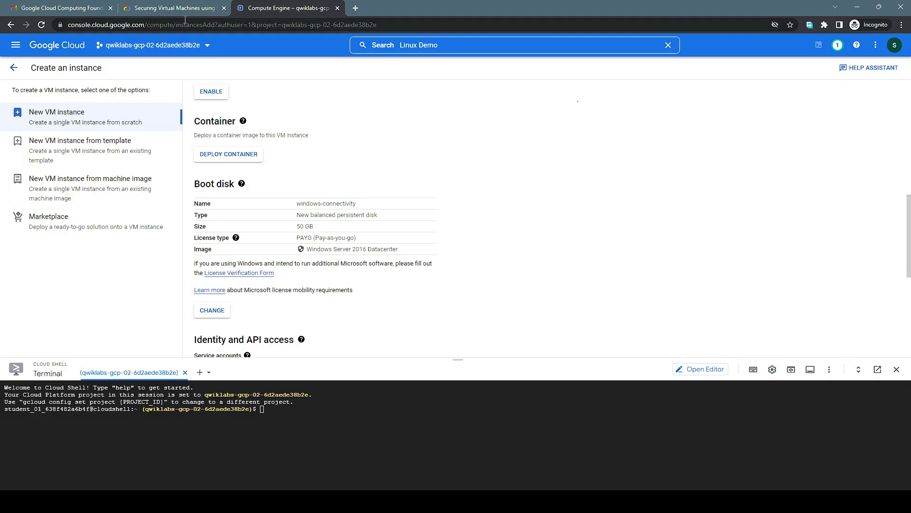
- Read the lab's access scope instruction and allow the windows-connectivity instance full access to all Cloud APIs
click(187, 9)
scroll(247, 186, down, 1)
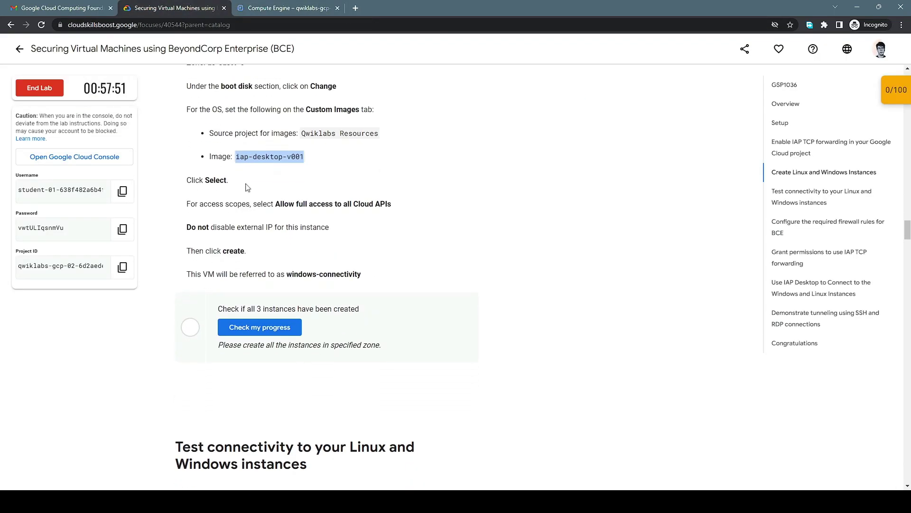
drag(187, 204, 399, 209)
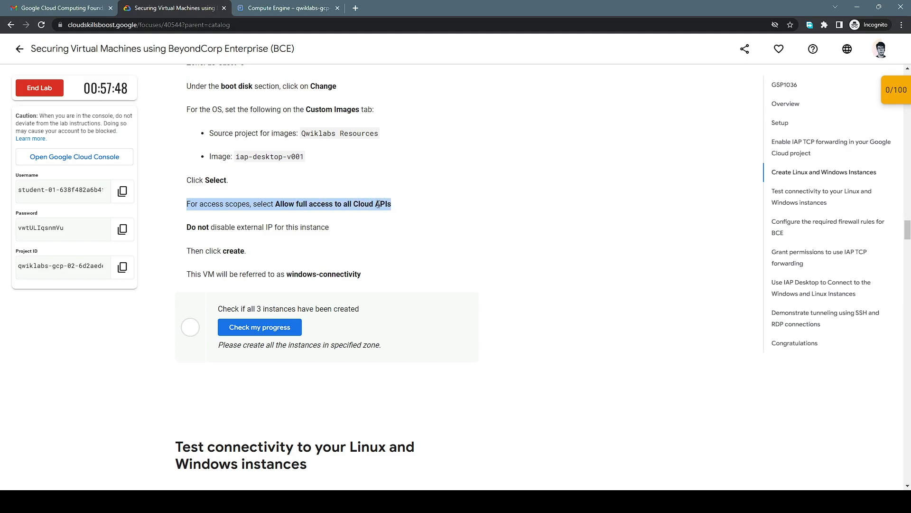
click(294, 8)
scroll(287, 239, down, 5)
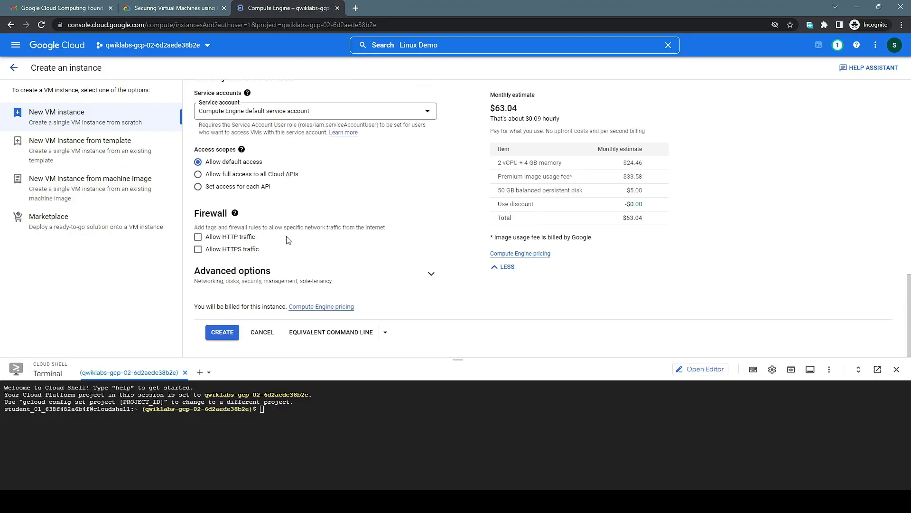
click(198, 175)
- Check the lab's external IP instruction and create the windows-connectivity instance with its external IP left enabled
click(178, 11)
drag(186, 226, 365, 228)
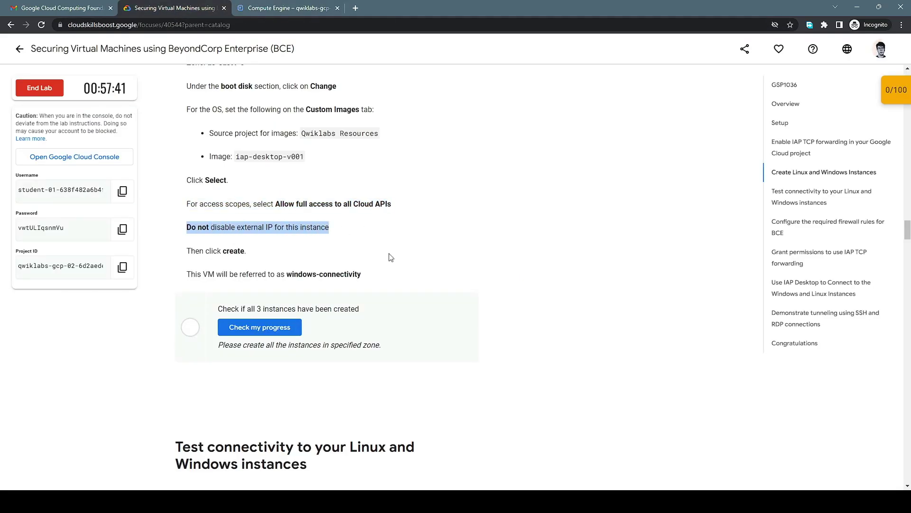
scroll(391, 256, down, 1)
click(256, 9)
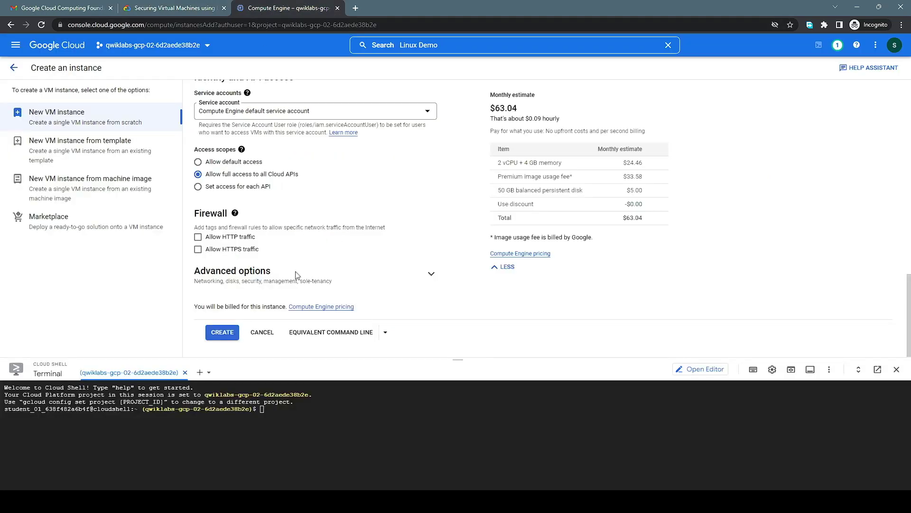
click(230, 331)
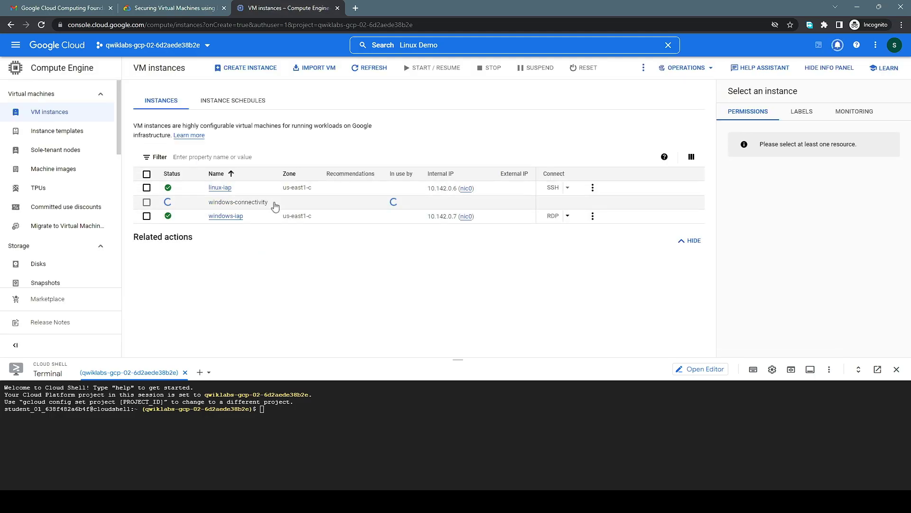
- Follow the creation of windows-connectivity in the notifications and run the lab's progress check for all 3 instances
click(193, 9)
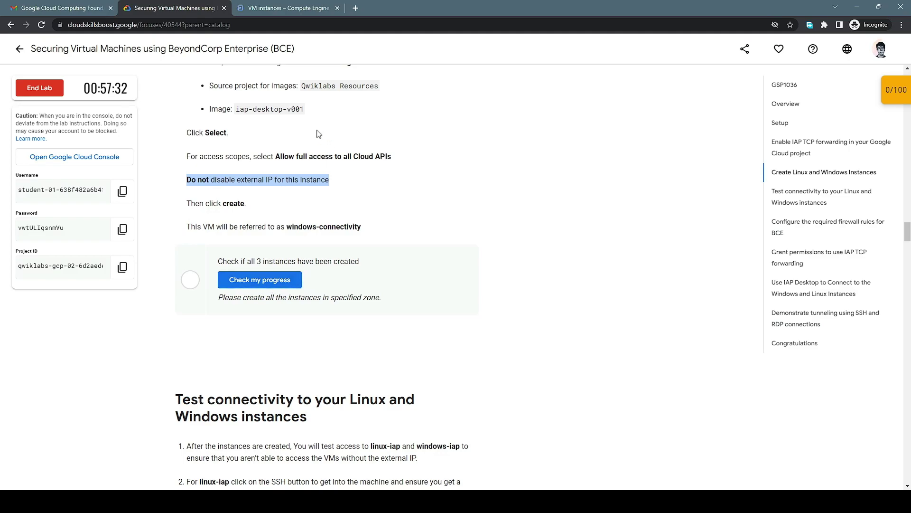
click(299, 10)
click(837, 45)
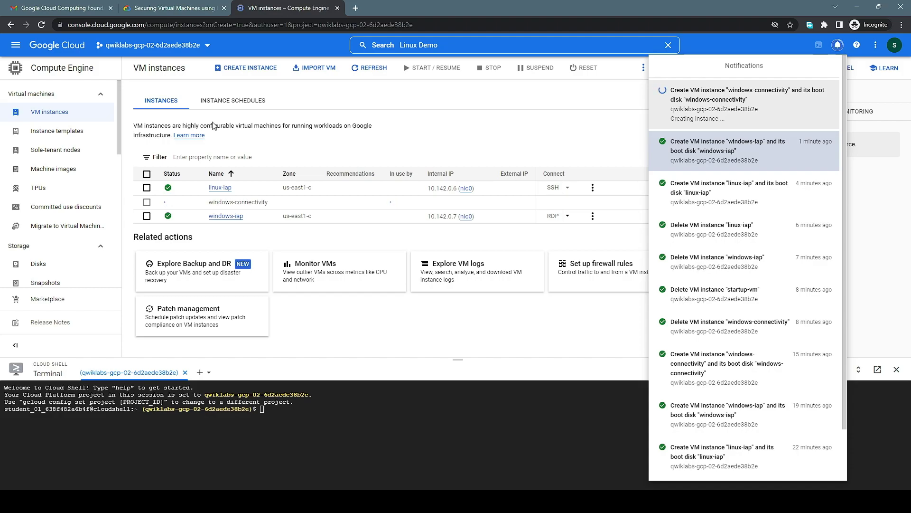
click(186, 14)
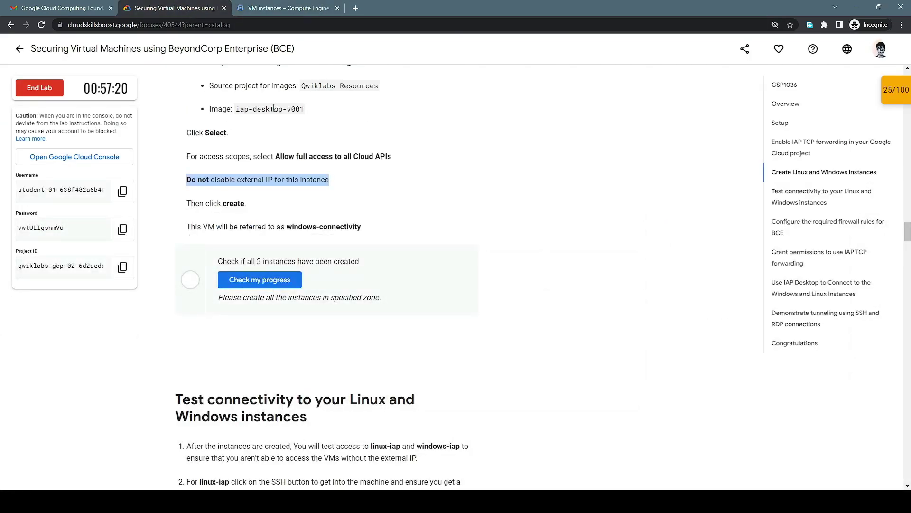
click(294, 13)
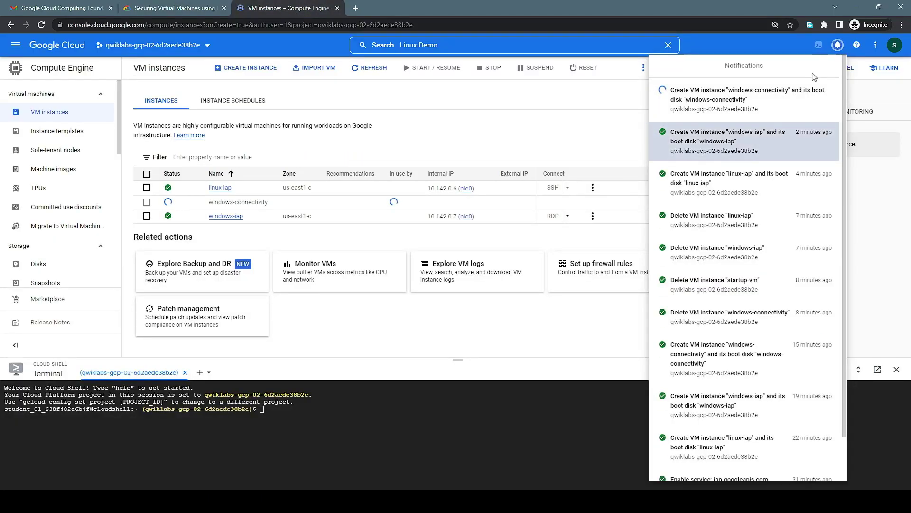
click(838, 46)
click(838, 46)
click(838, 46)
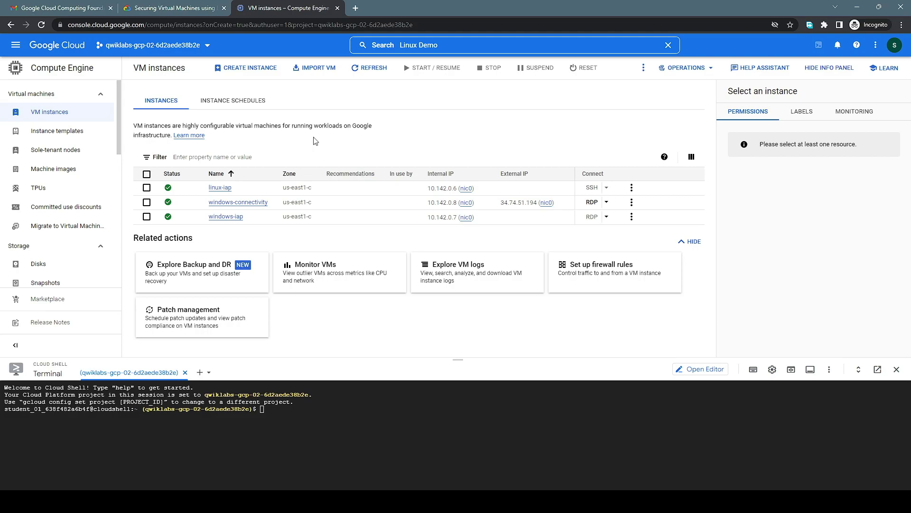
click(181, 9)
click(261, 285)
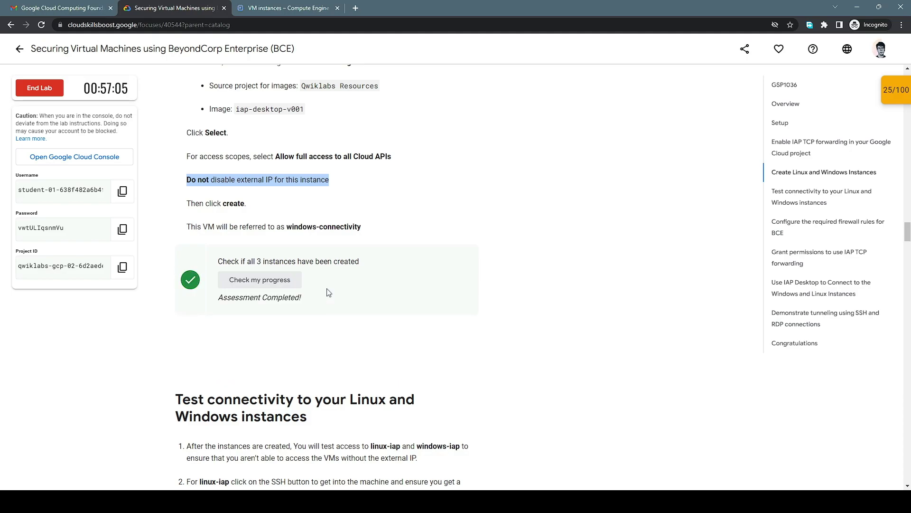
- Read the lab section on testing connectivity to the Linux and Windows instances, including the SSH instruction for linux-iap
scroll(370, 298, down, 3)
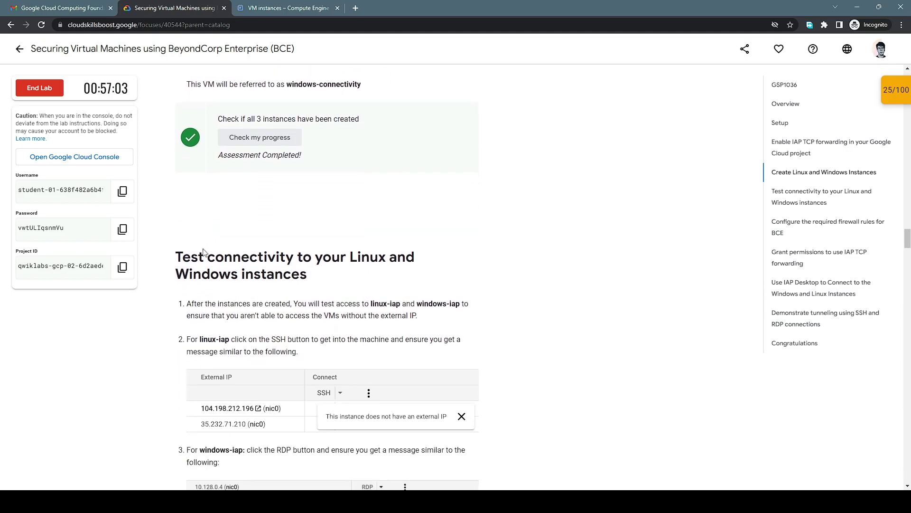
drag(177, 257, 330, 279)
scroll(328, 288, down, 3)
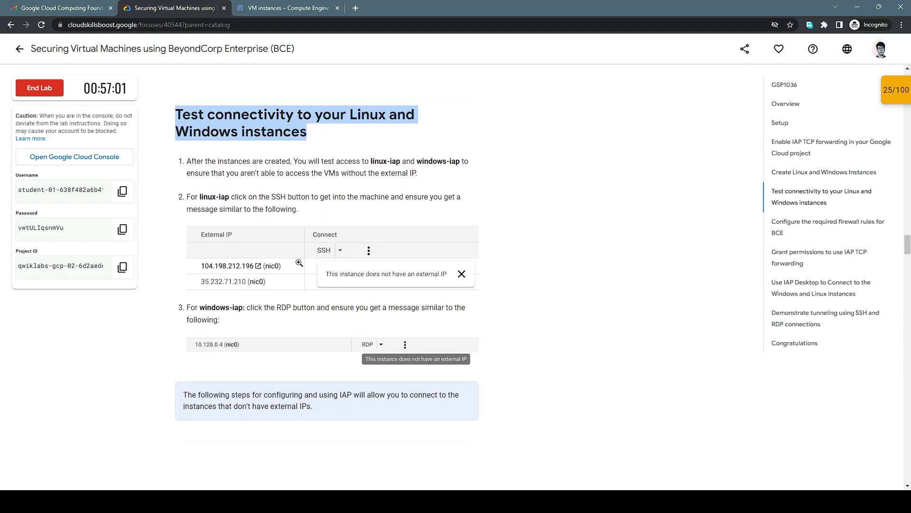
drag(191, 161, 420, 176)
click(424, 178)
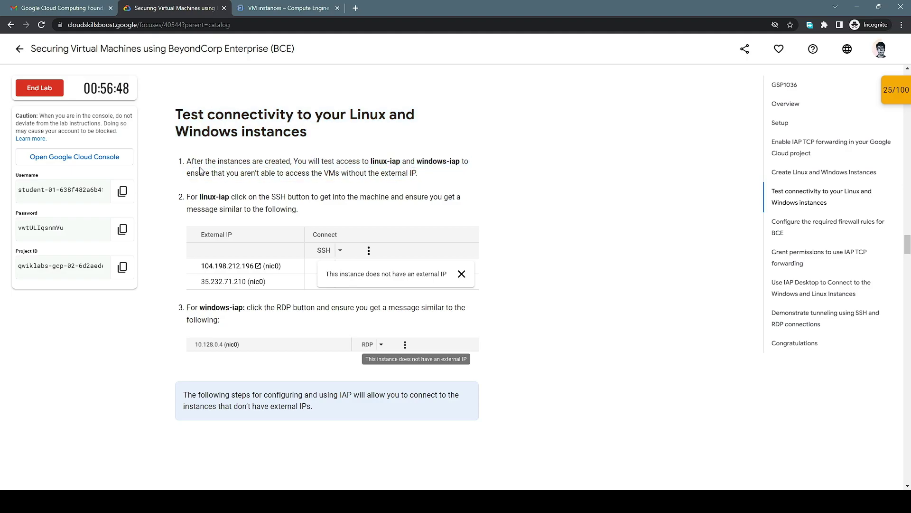
scroll(198, 213, down, 1)
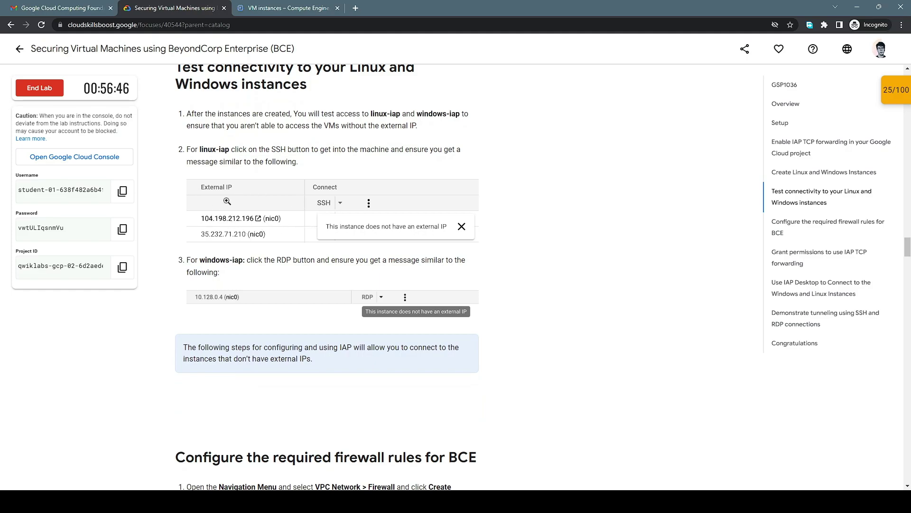
drag(192, 151, 298, 163)
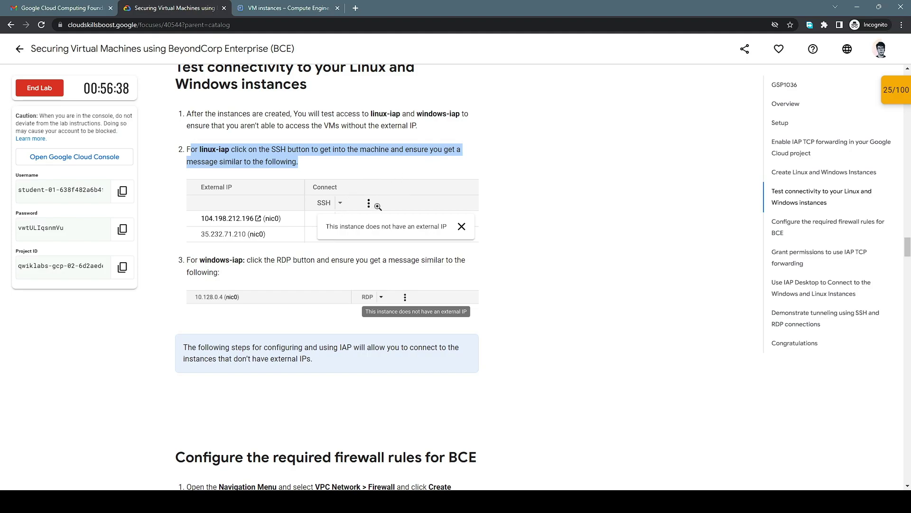
- Check the SSH connection option of linux-iap with the info panel hidden, and return to the lab's connectivity instructions
click(289, 8)
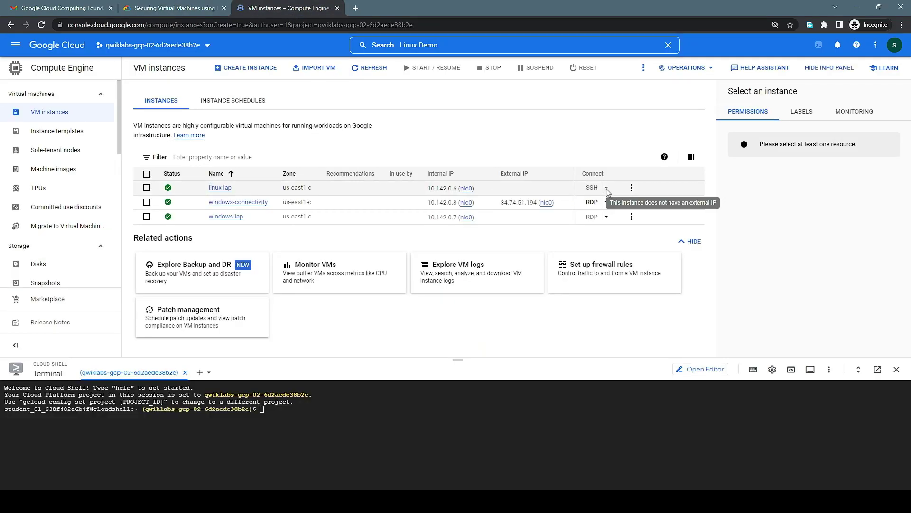
click(631, 188)
click(607, 189)
key(ctrl+plus)
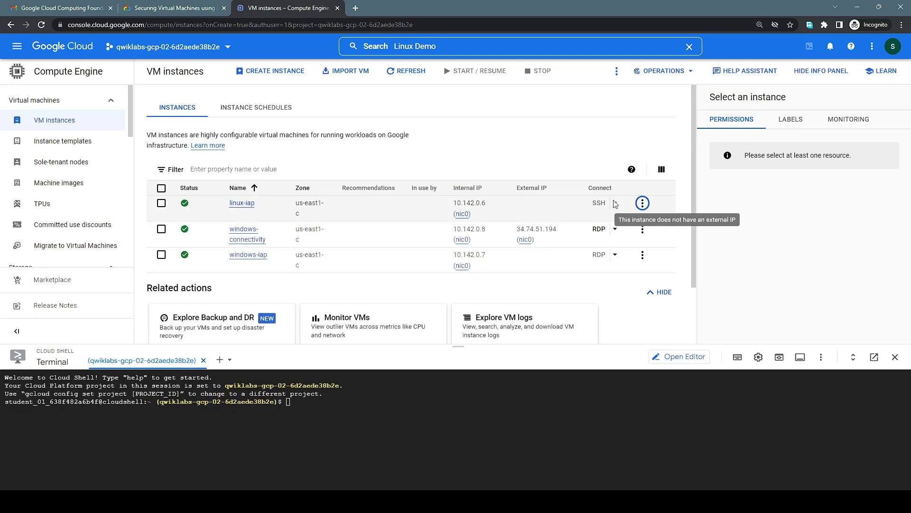
key(ctrl+plus)
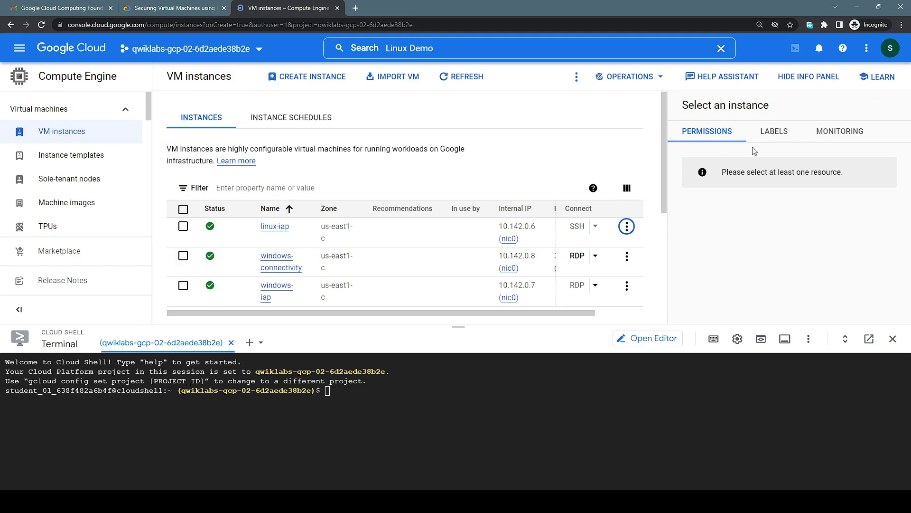
click(809, 76)
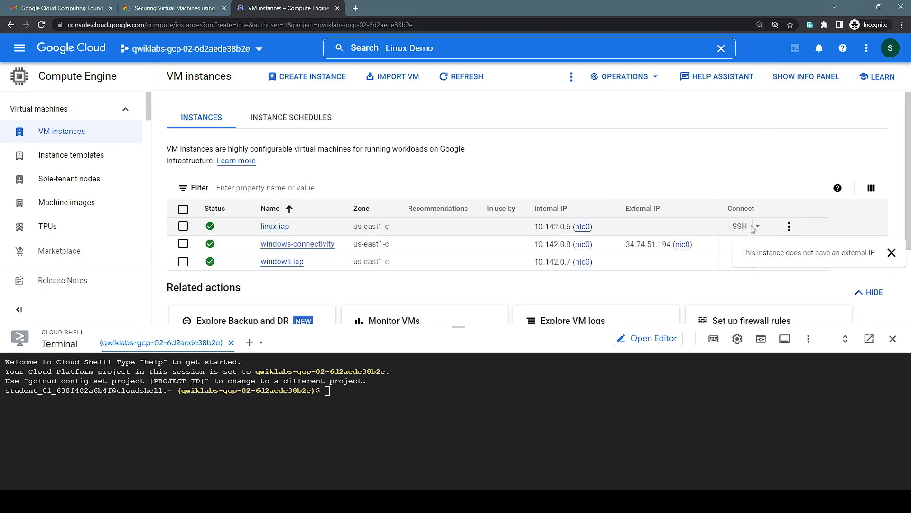
click(191, 13)
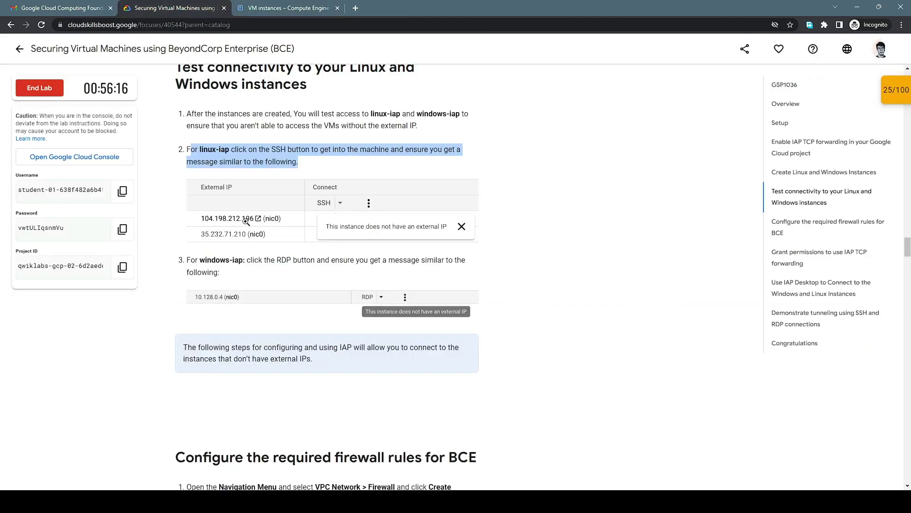
- Check the RDP connection option of windows-iap in the VM instances list and return to the lab's connectivity instructions
scroll(244, 220, down, 1)
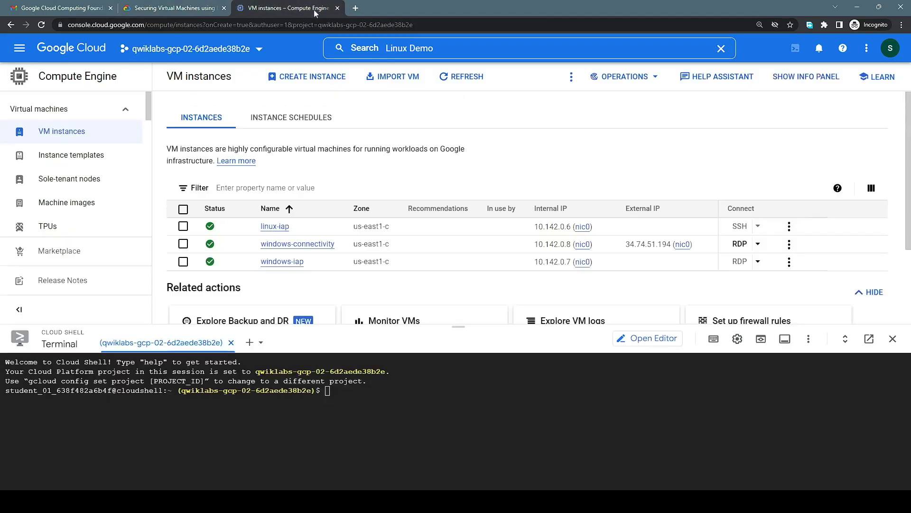
click(294, 8)
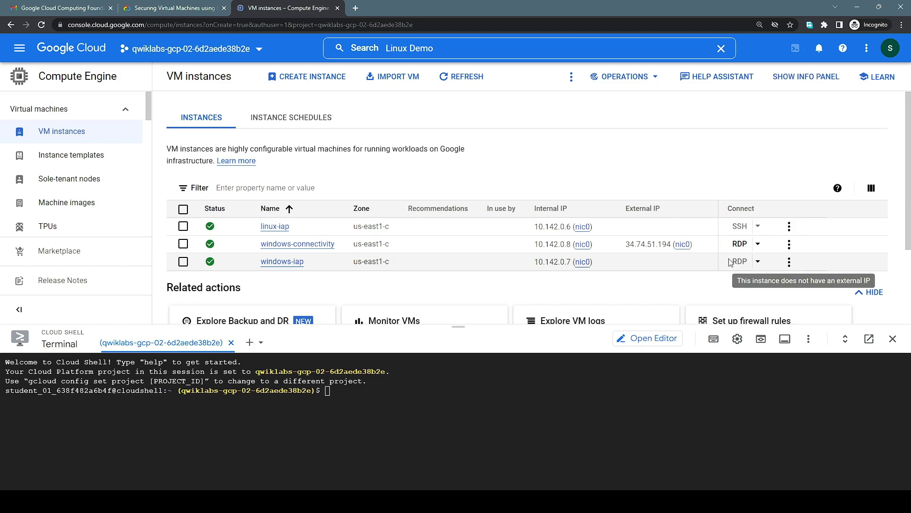
click(180, 8)
scroll(277, 165, down, 1)
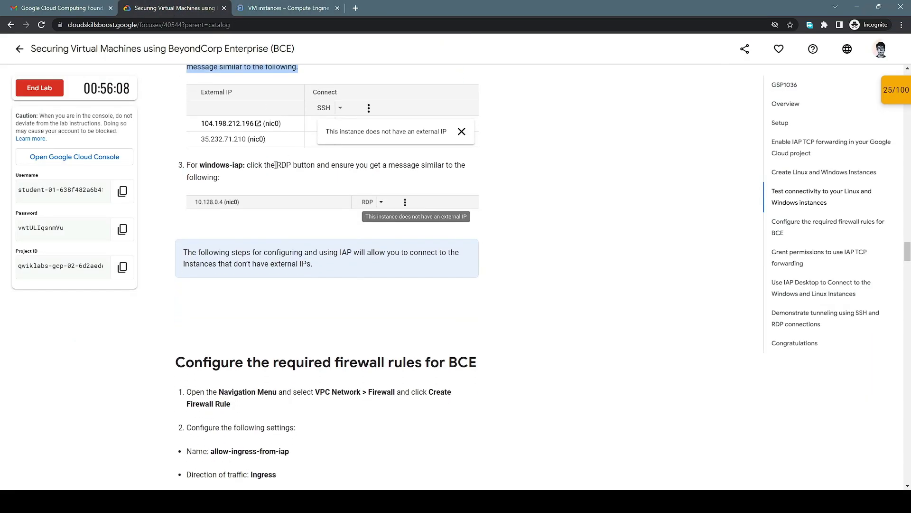
scroll(276, 165, up, 2)
- Read the lab's section on required firewall rules for BCE and open the VPC network page in the Google Cloud console
scroll(279, 171, down, 4)
scroll(280, 173, down, 3)
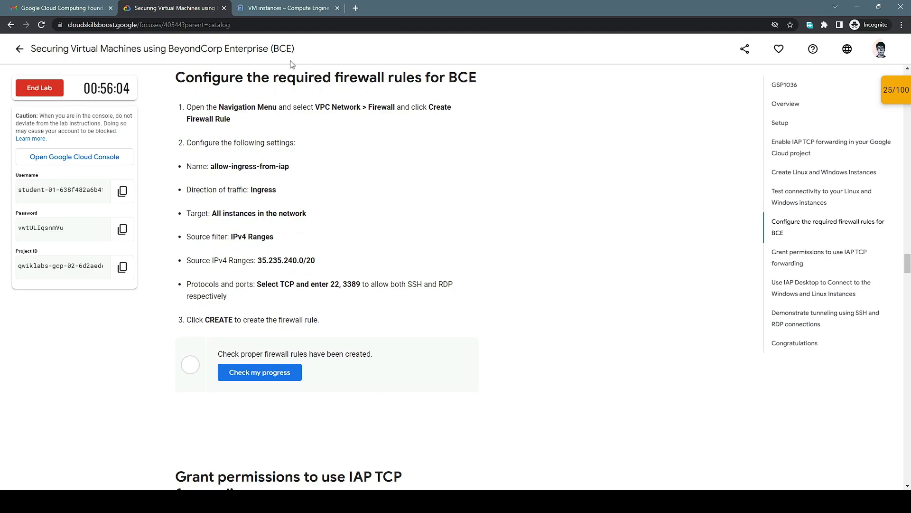
click(300, 12)
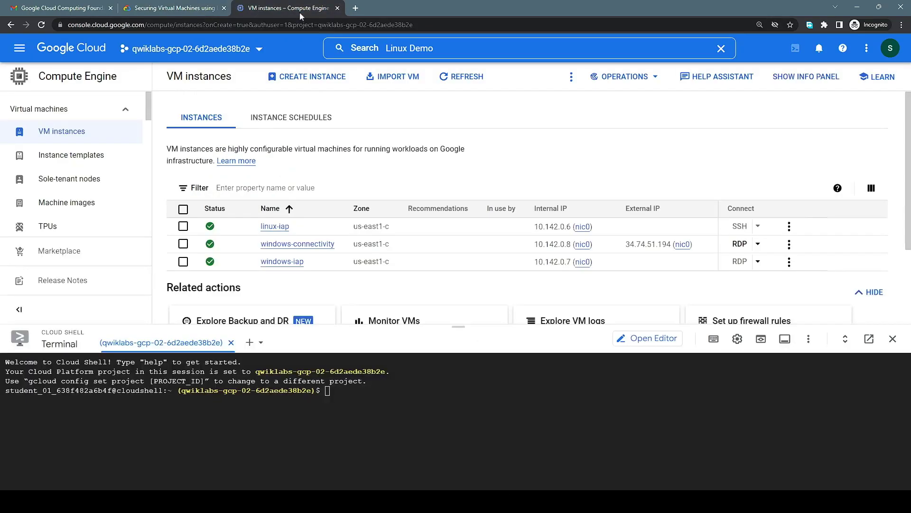
click(21, 57)
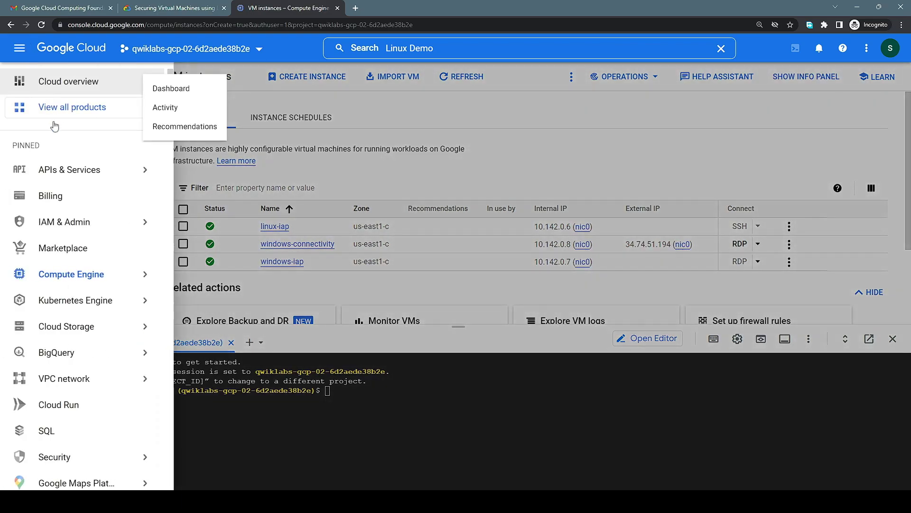
click(123, 378)
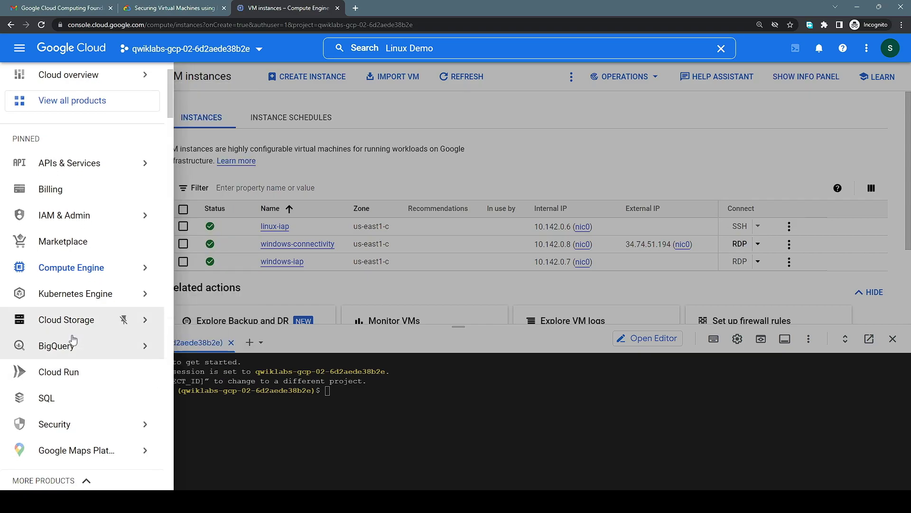
scroll(71, 327, down, 10)
scroll(72, 338, down, 15)
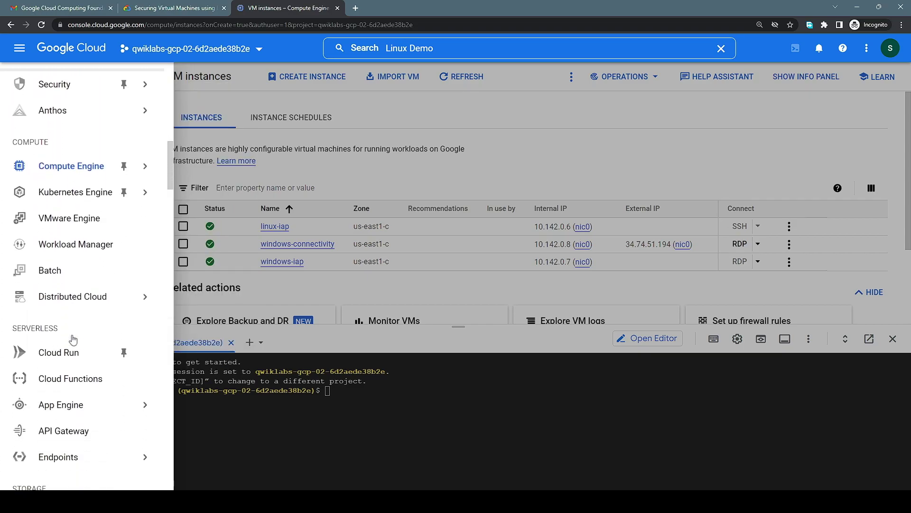
scroll(72, 338, down, 5)
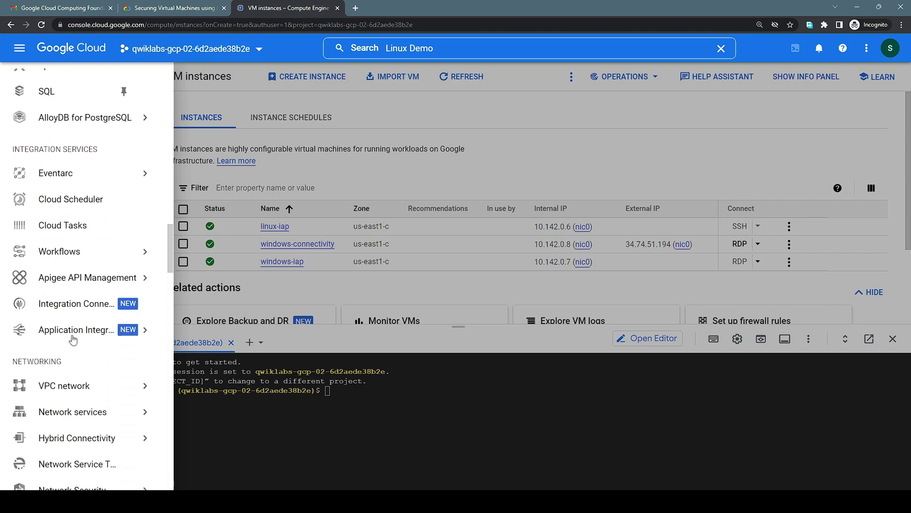
click(76, 283)
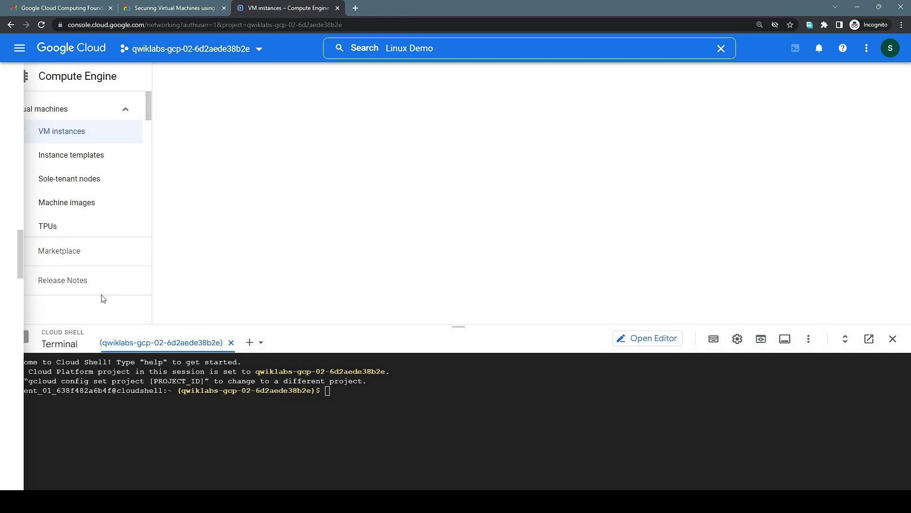
click(175, 9)
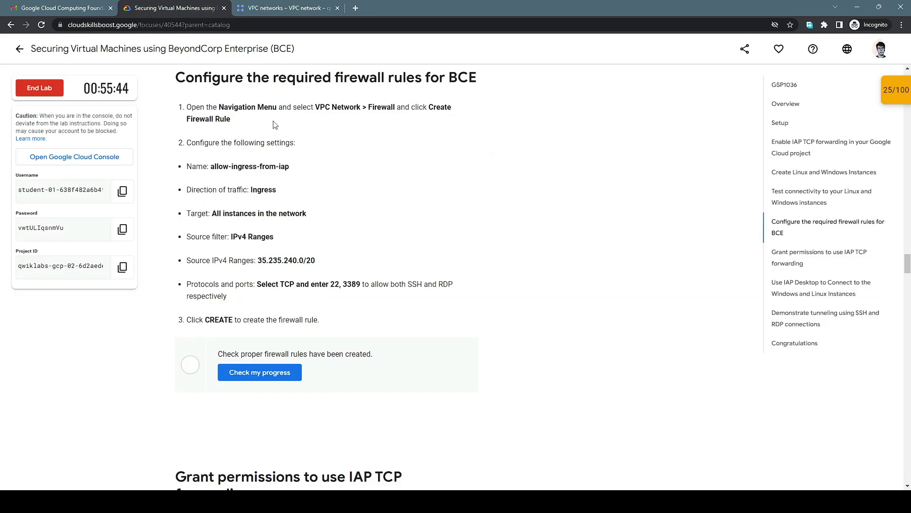
click(297, 13)
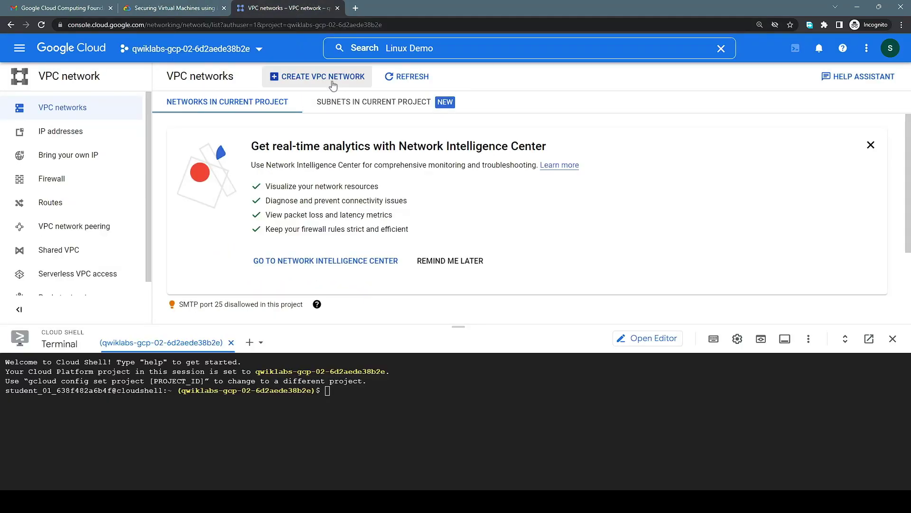
click(341, 81)
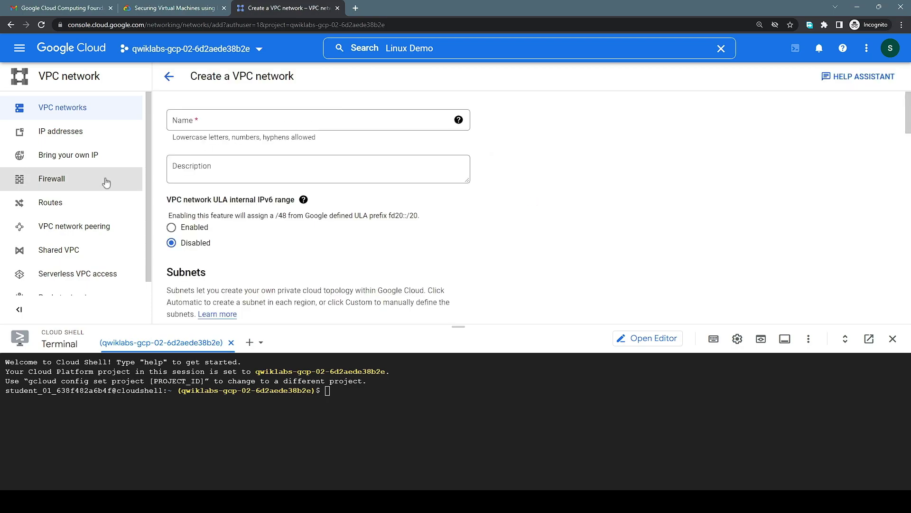
scroll(106, 183, down, 1)
scroll(164, 187, down, 2)
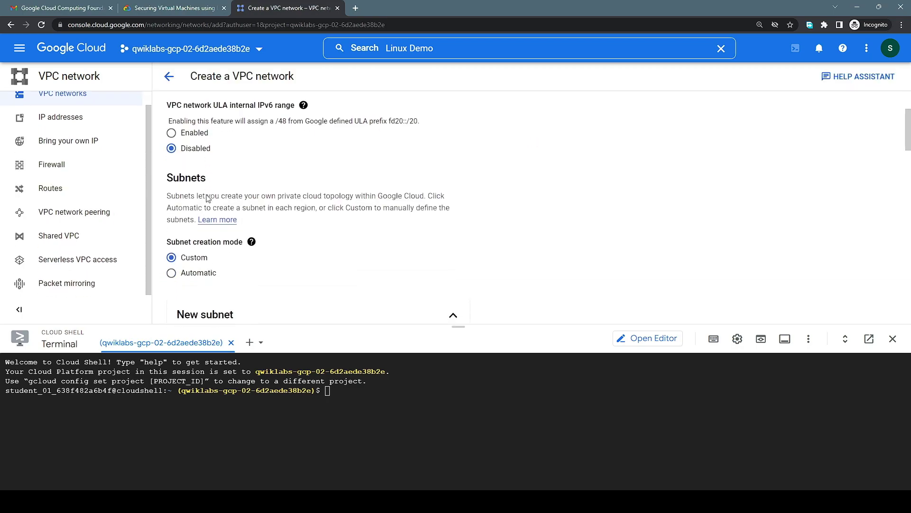
- Start a new firewall rule for the VPC network and name it allow-ingress-from-iap, as given in the lab
click(86, 173)
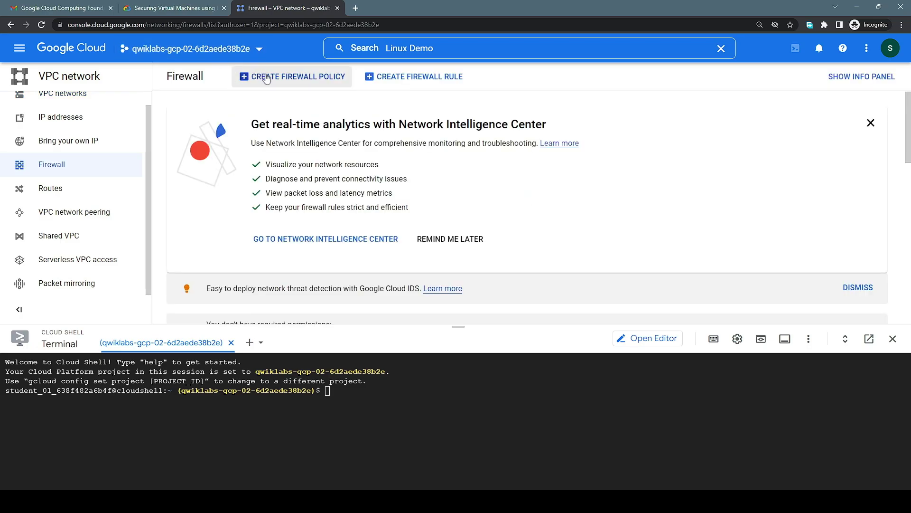
click(392, 79)
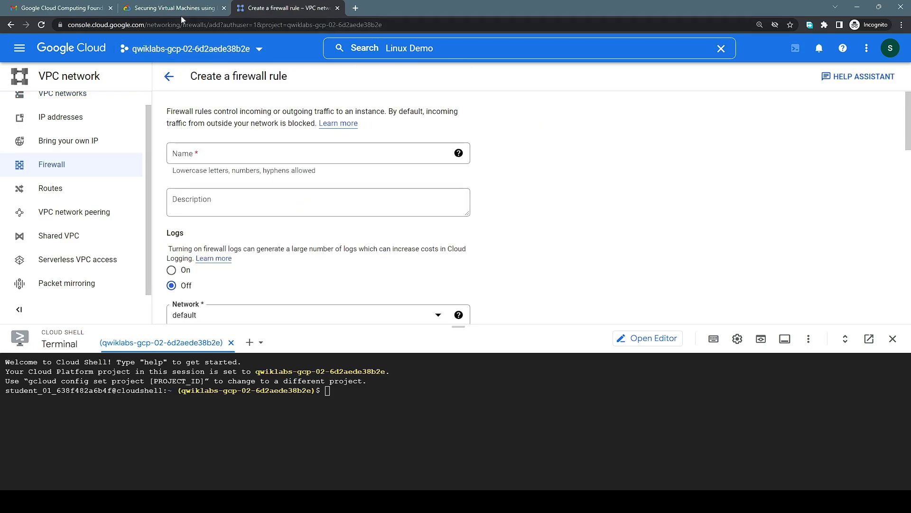
click(181, 12)
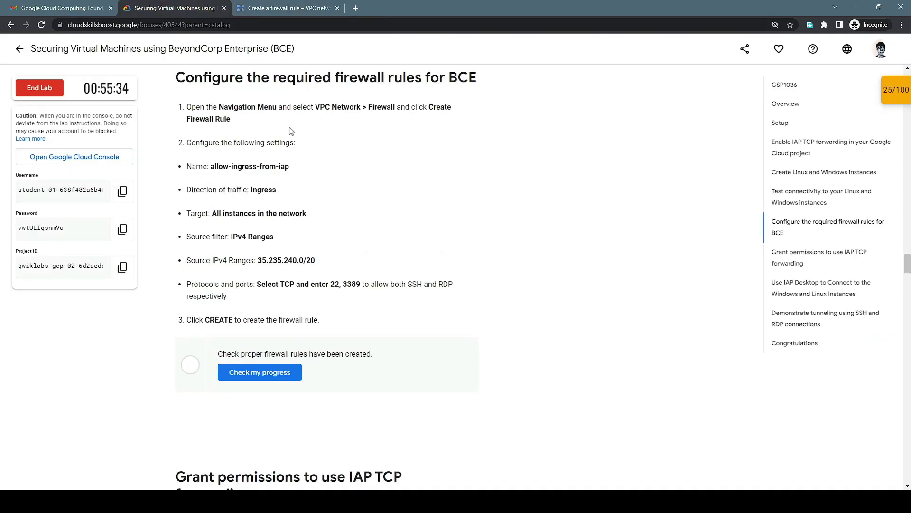
drag(211, 167, 299, 176)
key(ctrl+c)
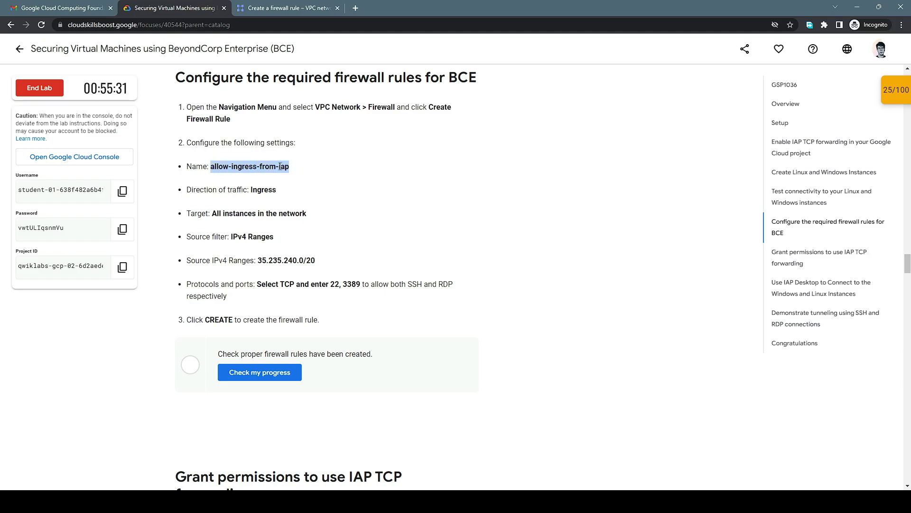
click(298, 11)
click(338, 150)
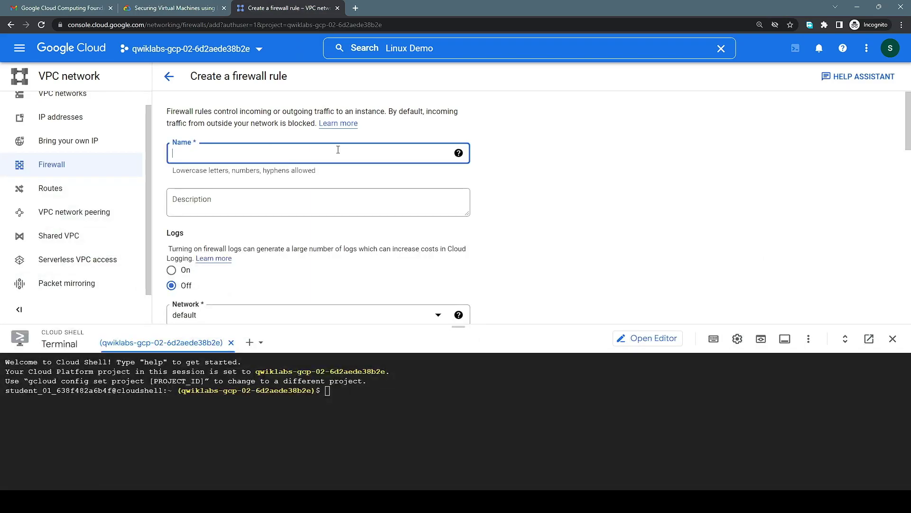
key(ctrl+v)
- Compare the firewall rule's direction of traffic with the Ingress setting required by the lab
click(214, 12)
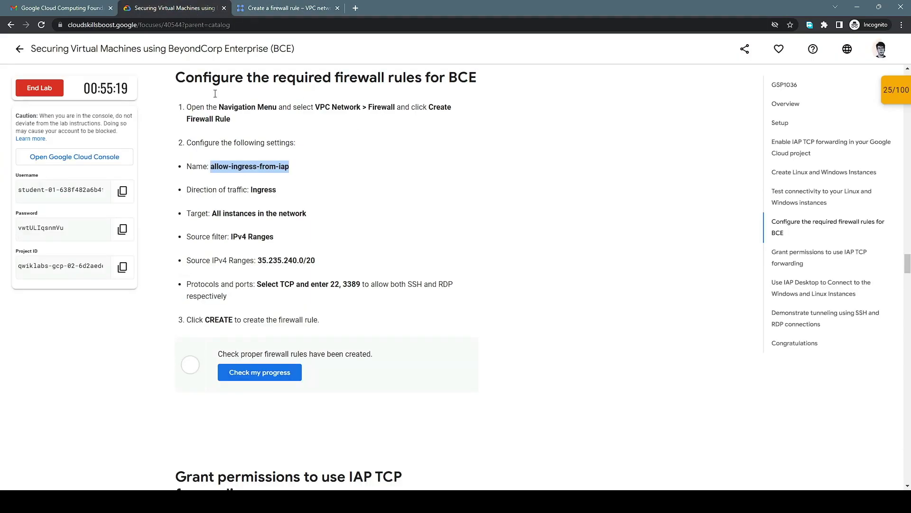
double_click(269, 192)
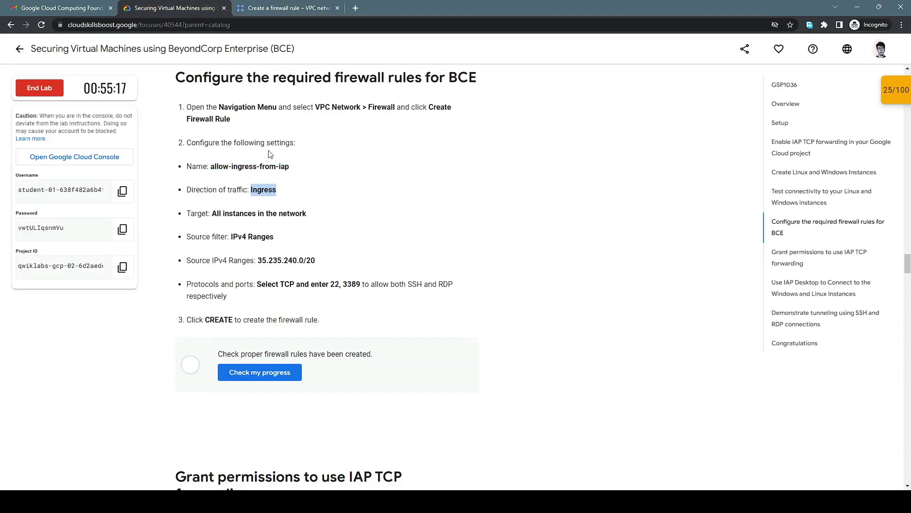
click(275, 9)
scroll(270, 168, down, 1)
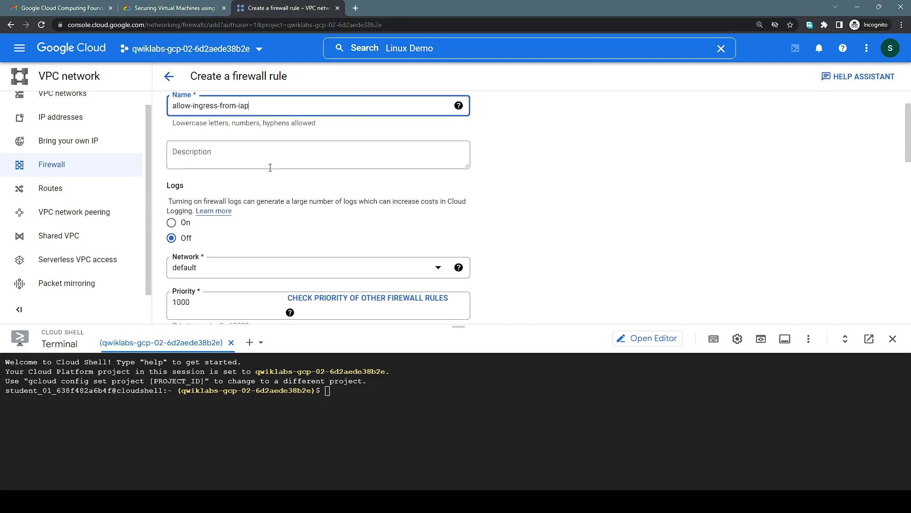
scroll(271, 161, down, 1)
scroll(271, 160, up, 2)
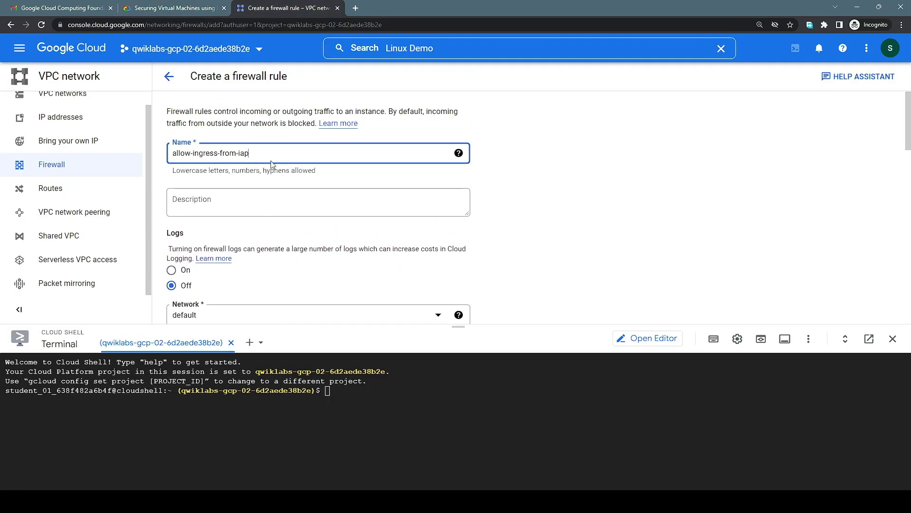
click(281, 199)
click(182, 11)
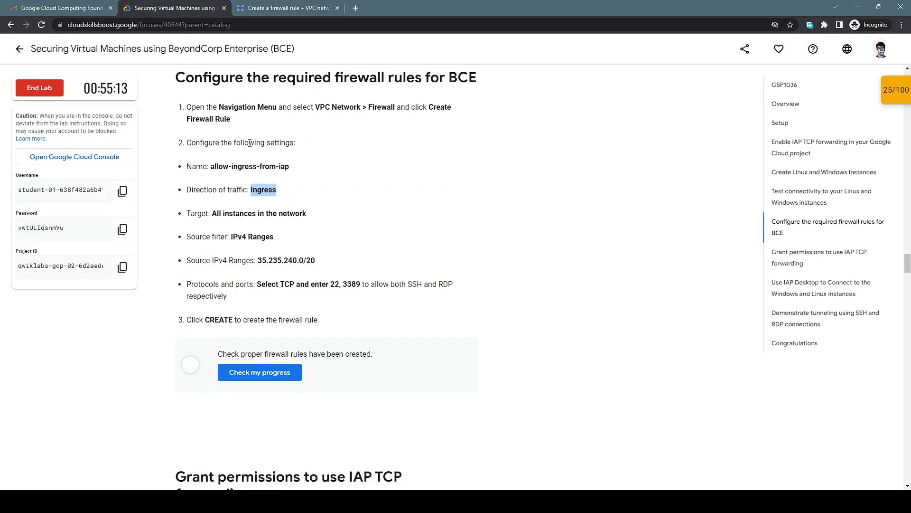
click(292, 8)
scroll(295, 189, down, 2)
scroll(294, 189, down, 2)
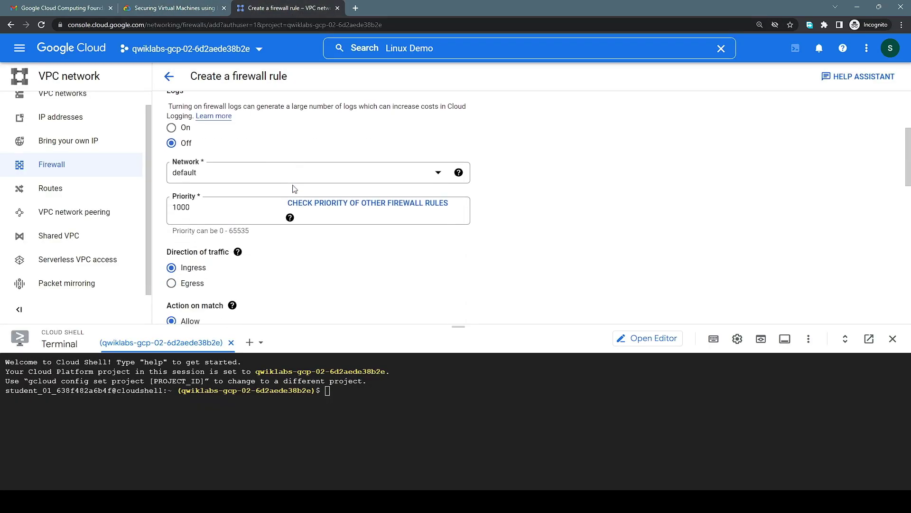
mouse_move(238, 205)
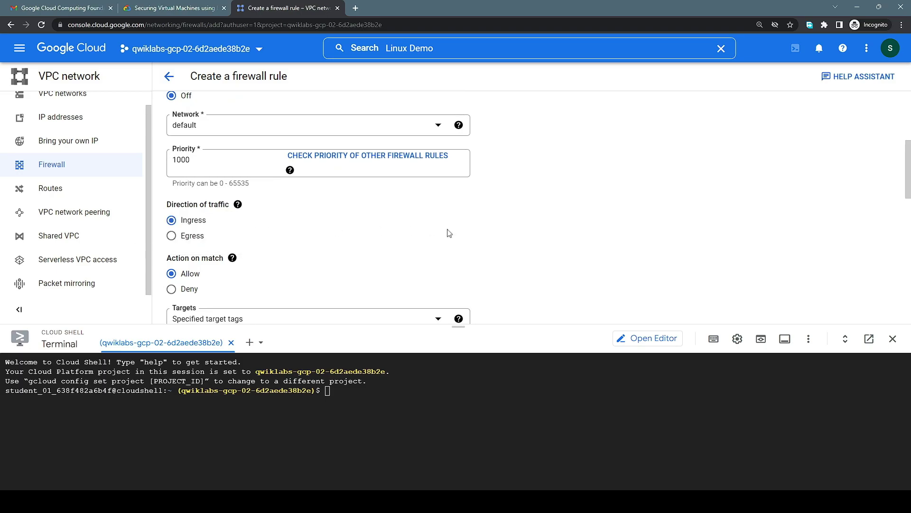
- Set the firewall rule's targets to All instances in the network, following the lab's target setting
click(183, 11)
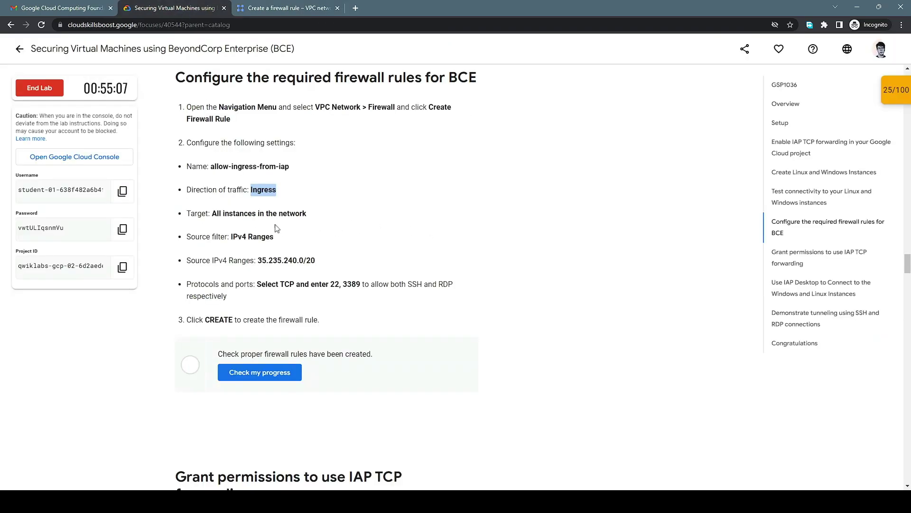
drag(217, 215, 331, 215)
click(284, 8)
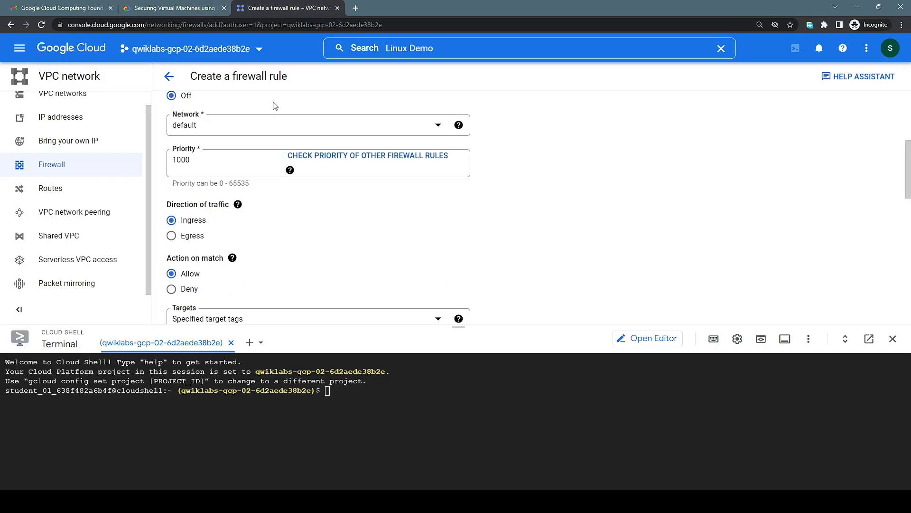
scroll(353, 232, down, 2)
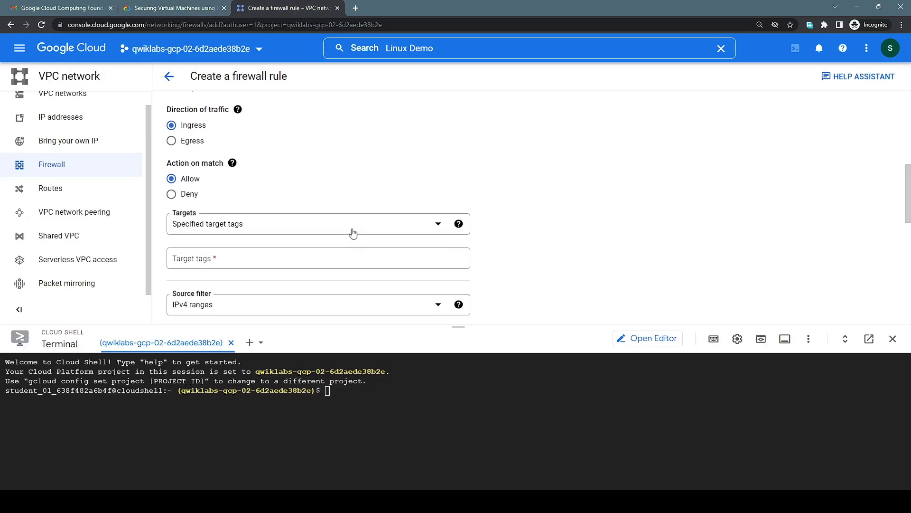
click(352, 234)
click(309, 233)
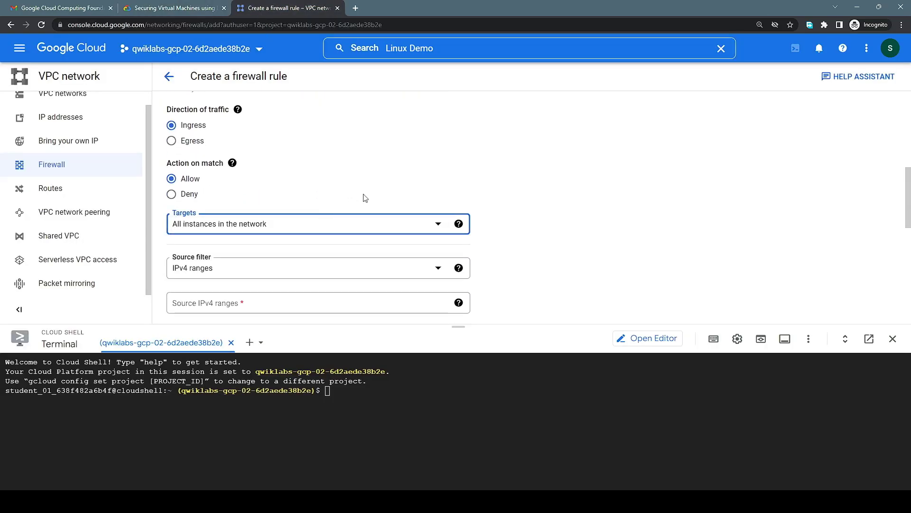
- Look up the source filter in the lab and select IPv4 ranges for the firewall rule
click(209, 8)
drag(231, 238, 274, 237)
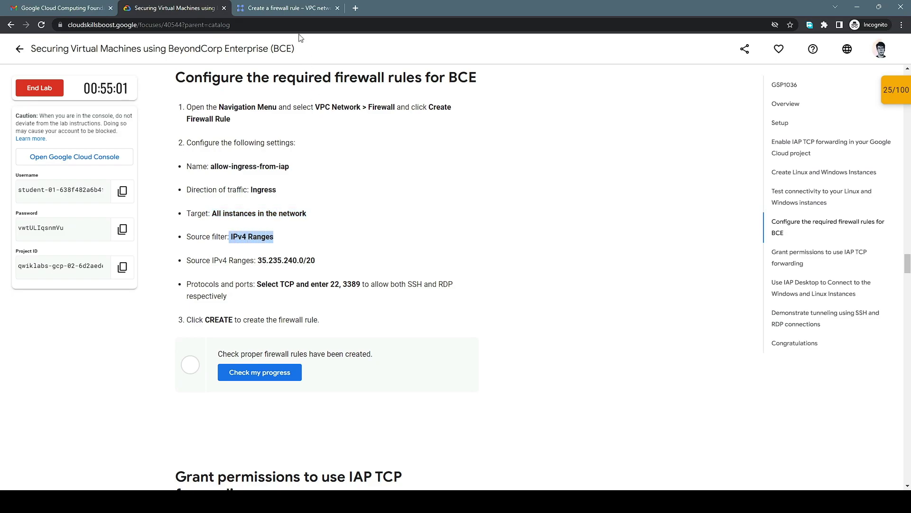
click(284, 8)
click(306, 268)
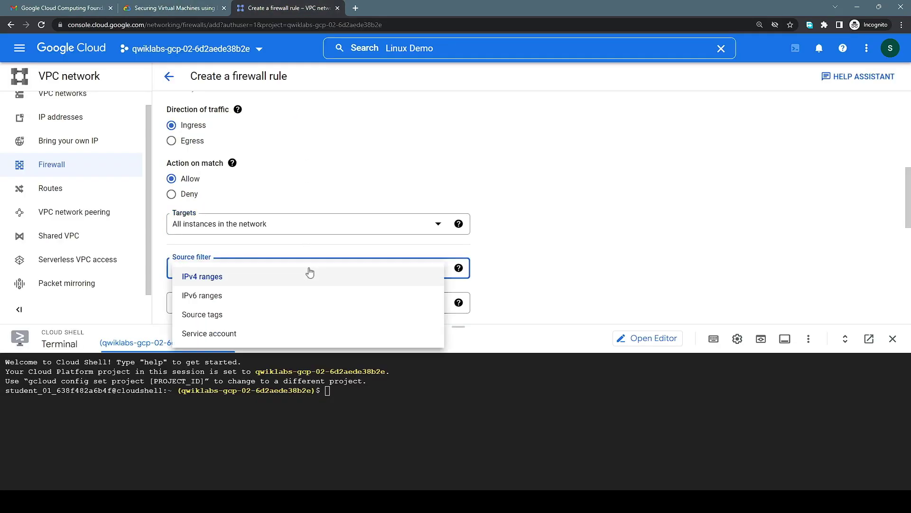
click(308, 274)
- Copy the source range 35.235.240.0/20 from the lab and enter it as the firewall rule's source IPv4 range
click(198, 11)
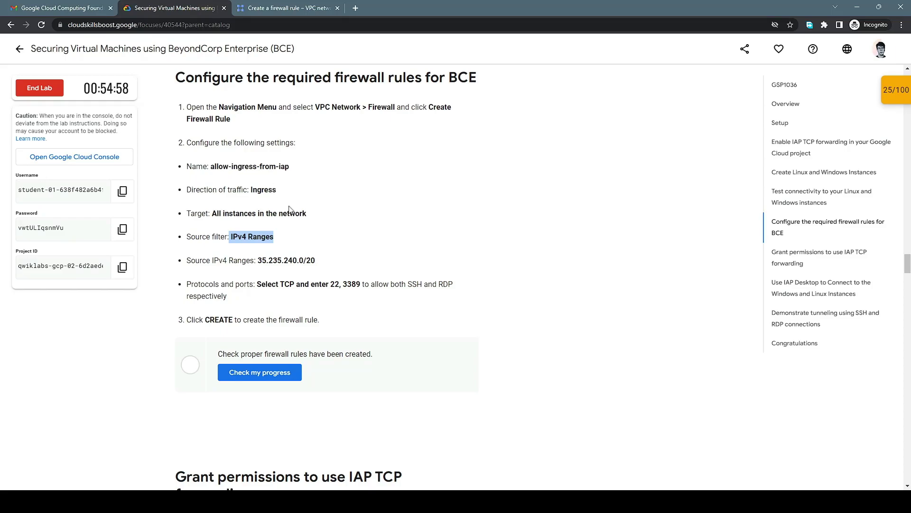
drag(258, 260, 319, 269)
key(ctrl+c)
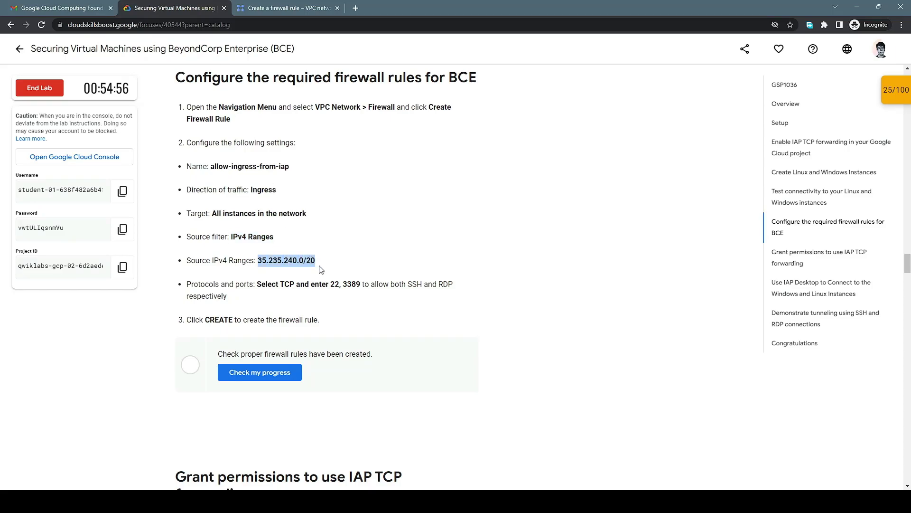
click(284, 8)
scroll(284, 127, down, 2)
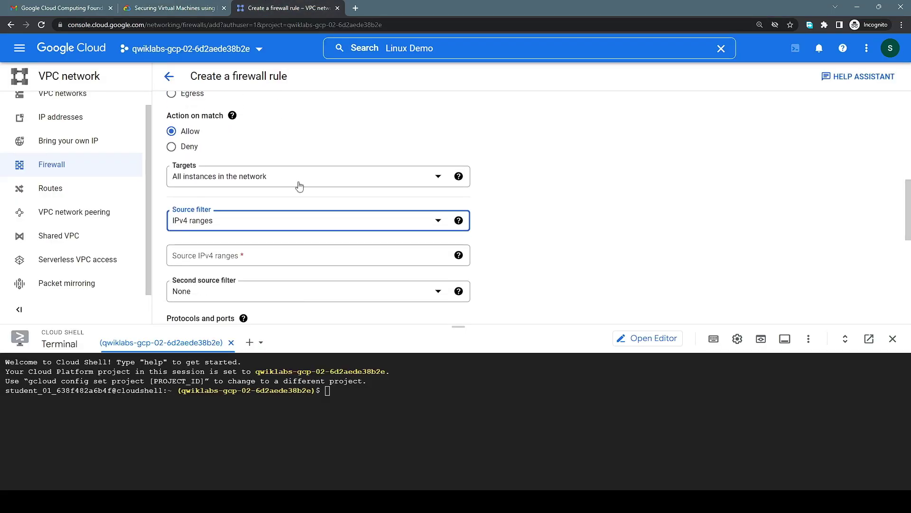
click(301, 254)
key(ctrl+v)
key(ctrl+v)
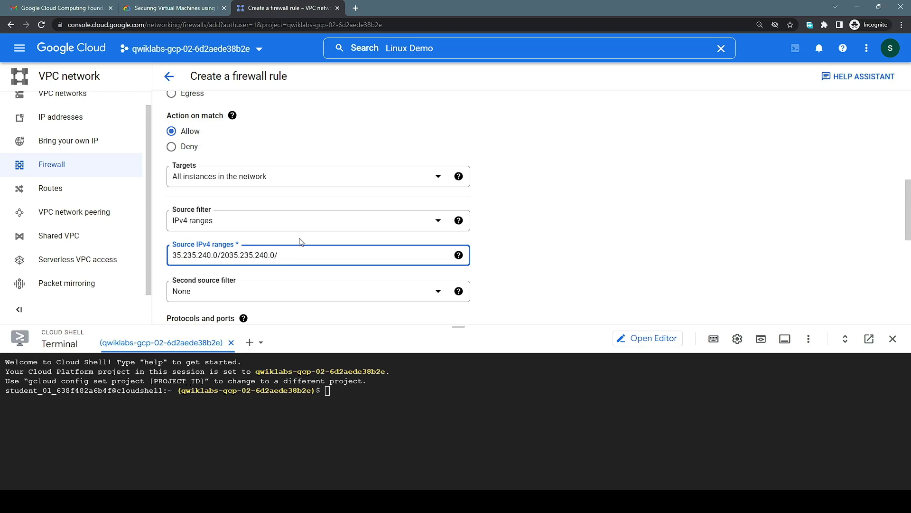
key(BackSpace)
key(BackSpace)
key(BackSpace)
key(BackSpace)
key(BackSpace)
key(BackSpace)
key(BackSpace)
key(BackSpace)
key(BackSpace)
key(BackSpace)
key(BackSpace)
key(BackSpace)
key(BackSpace)
key(BackSpace)
key(BackSpace)
key(BackSpace)
key(BackSpace)
key(BackSpace)
key(BackSpace)
key(BackSpace)
key(ctrl+v)
- Look up the protocols and ports setting in the lab and enable TCP for the firewall rule
click(189, 15)
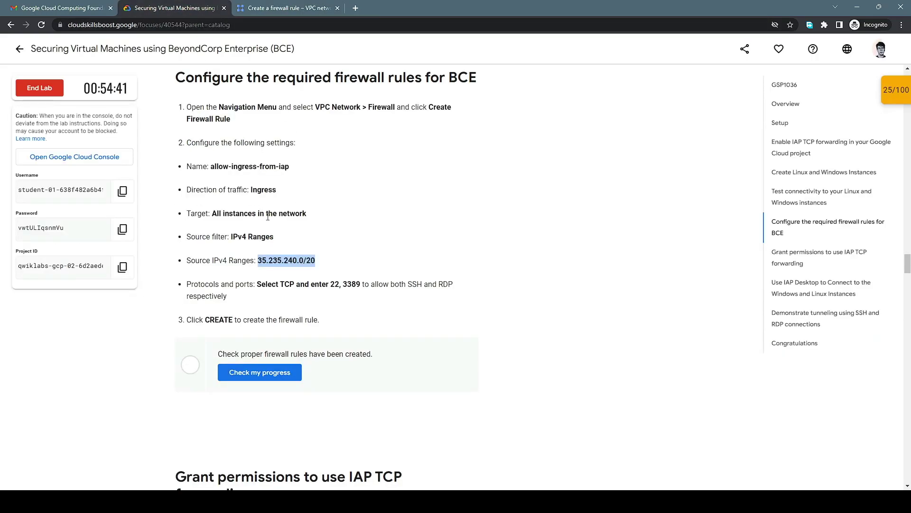
scroll(268, 216, down, 1)
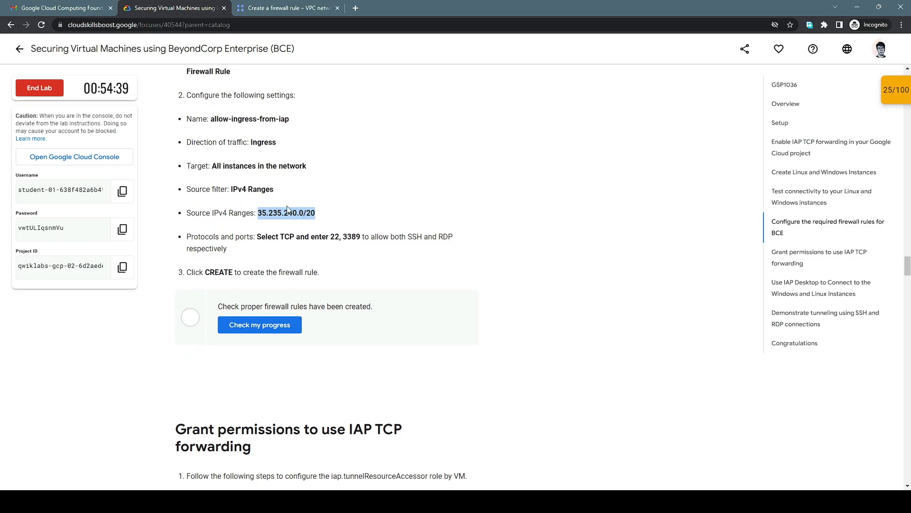
drag(188, 239, 236, 250)
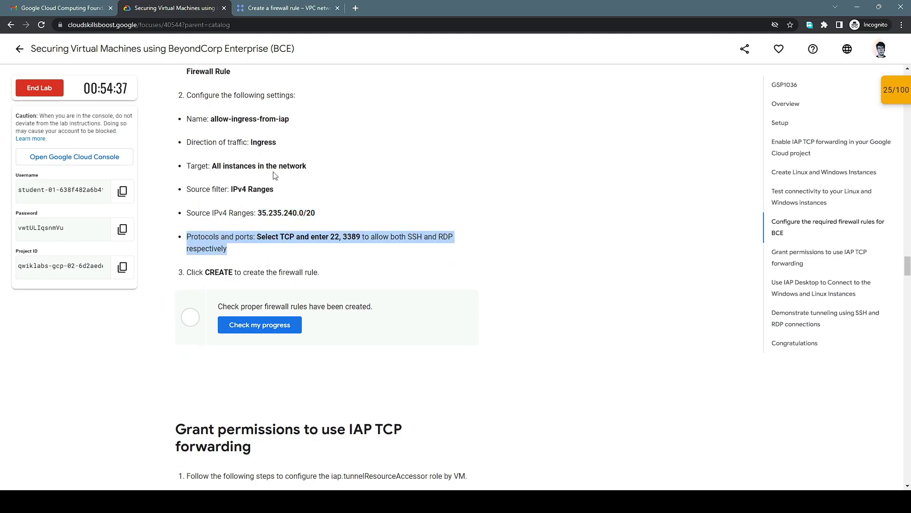
key(ctrl+Tab)
scroll(292, 185, down, 3)
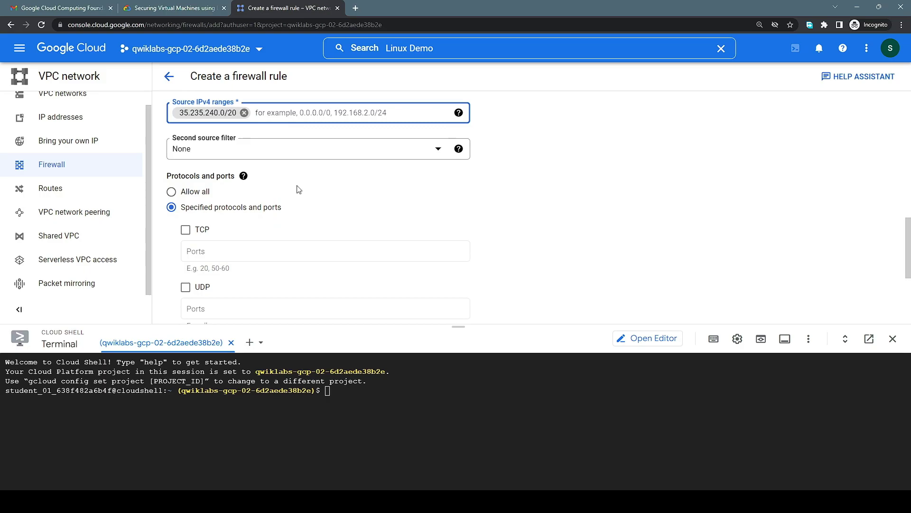
click(186, 230)
- Set the rule's TCP ports to 22,3389, following the port numbers given in the lab
click(186, 10)
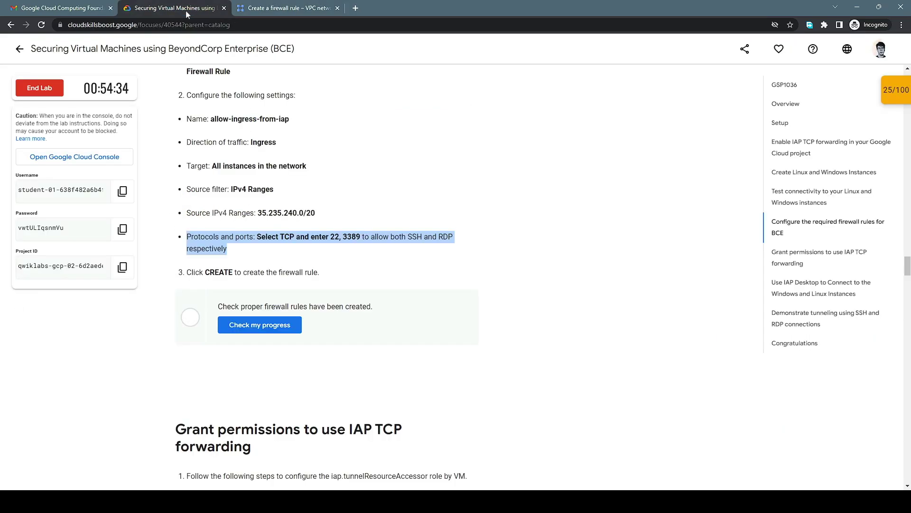
click(255, 8)
click(220, 252)
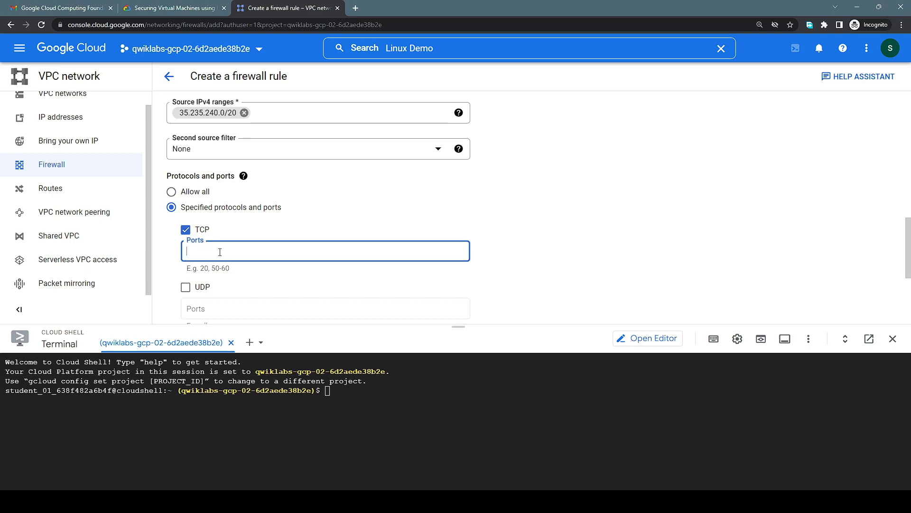
click(180, 13)
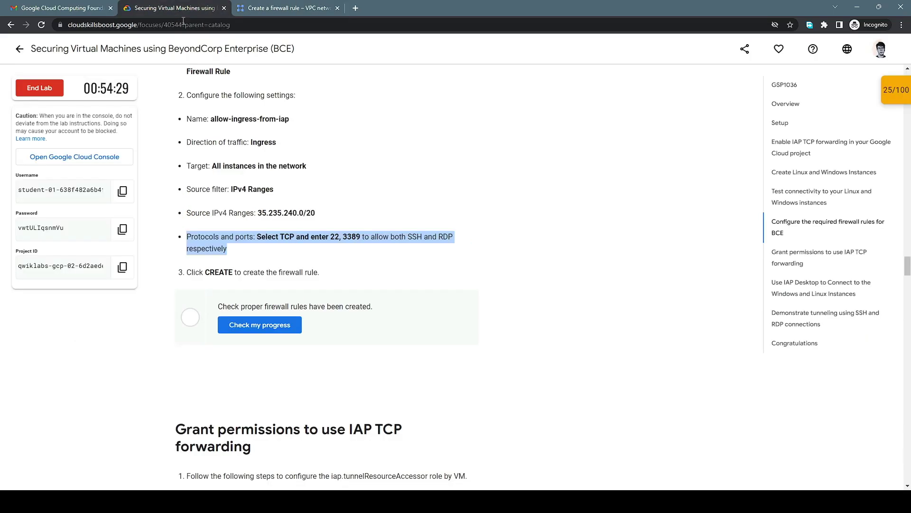
click(290, 12)
scroll(253, 234, down, 2)
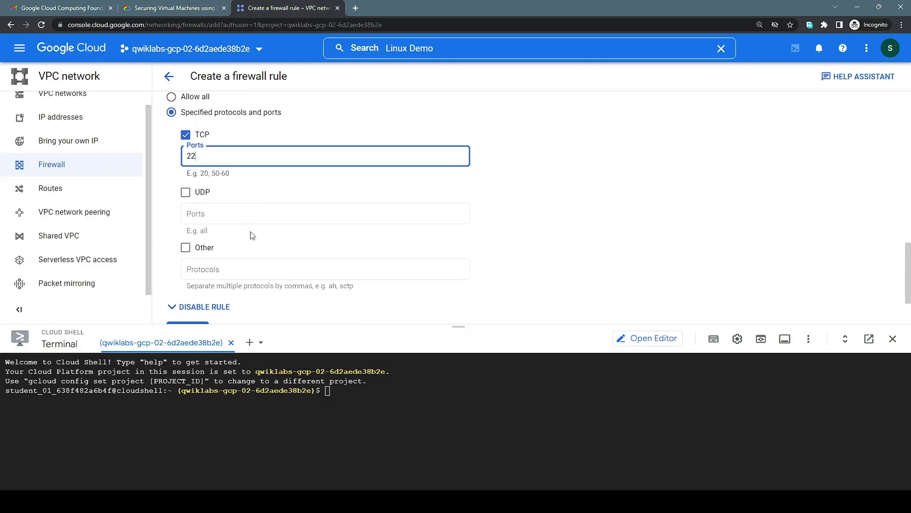
scroll(252, 236, up, 2)
scroll(253, 236, down, 2)
click(172, 12)
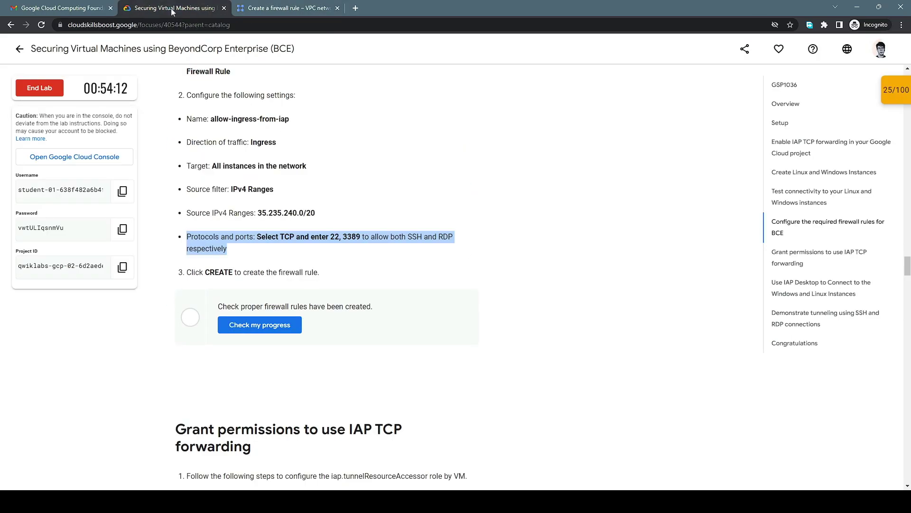
click(256, 12)
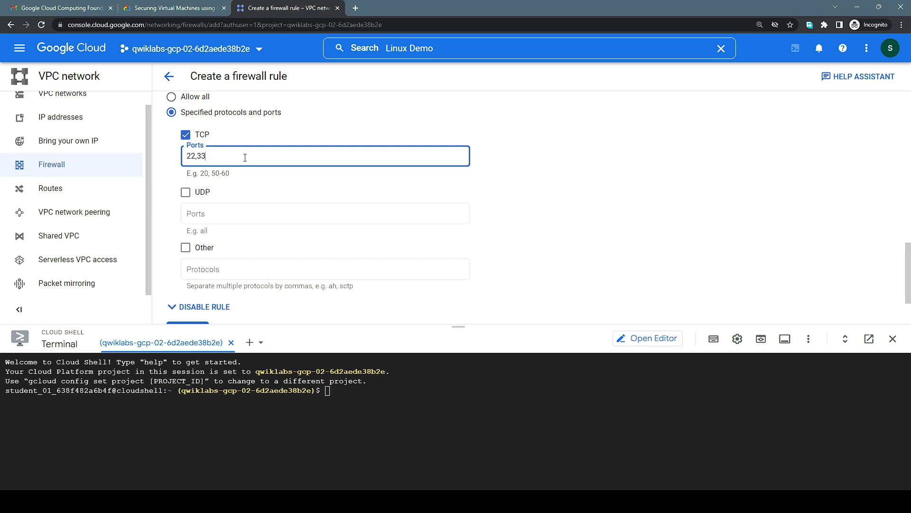
click(168, 10)
click(287, 7)
text(9)
scroll(240, 190, down, 3)
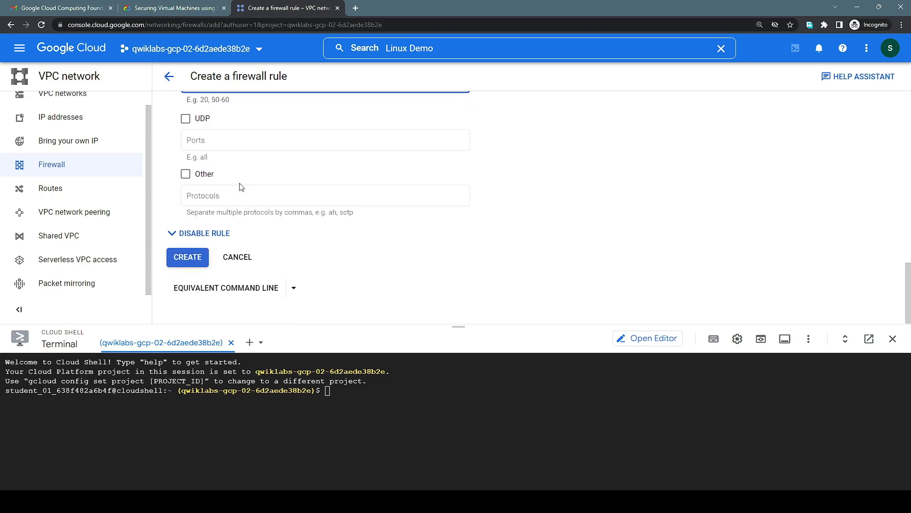
scroll(240, 188, up, 1)
- Compare the rule's settings with the lab once more and create the allow-ingress-from-iap firewall rule
click(196, 9)
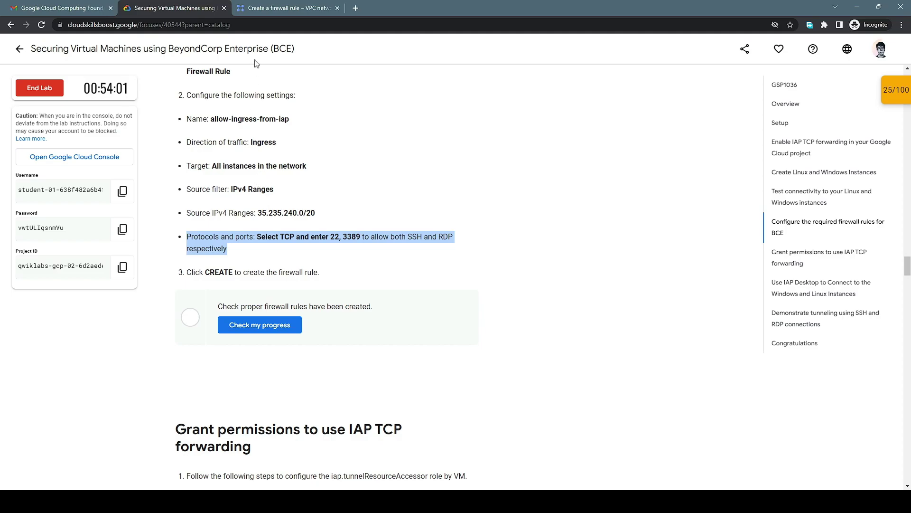
click(280, 10)
click(204, 308)
scroll(249, 227, up, 1)
scroll(252, 226, up, 1)
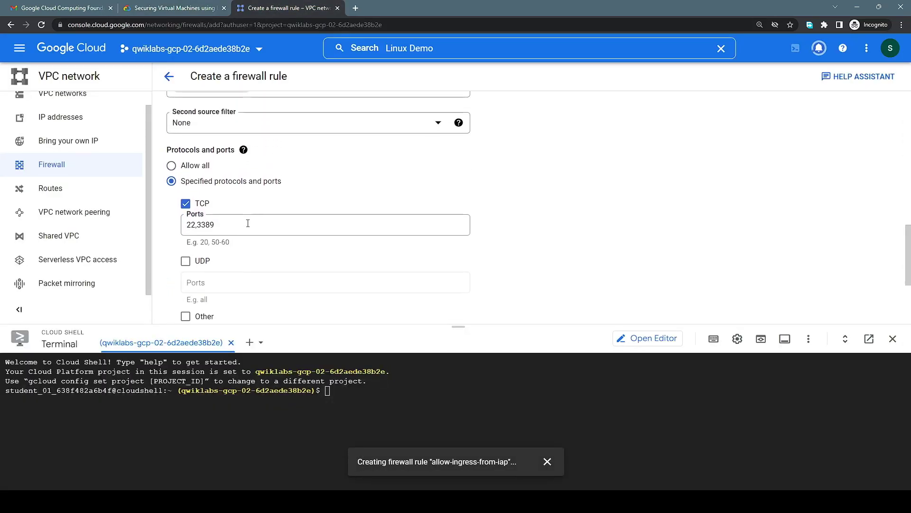
scroll(247, 224, down, 4)
scroll(247, 227, down, 2)
scroll(247, 226, up, 2)
scroll(247, 226, down, 8)
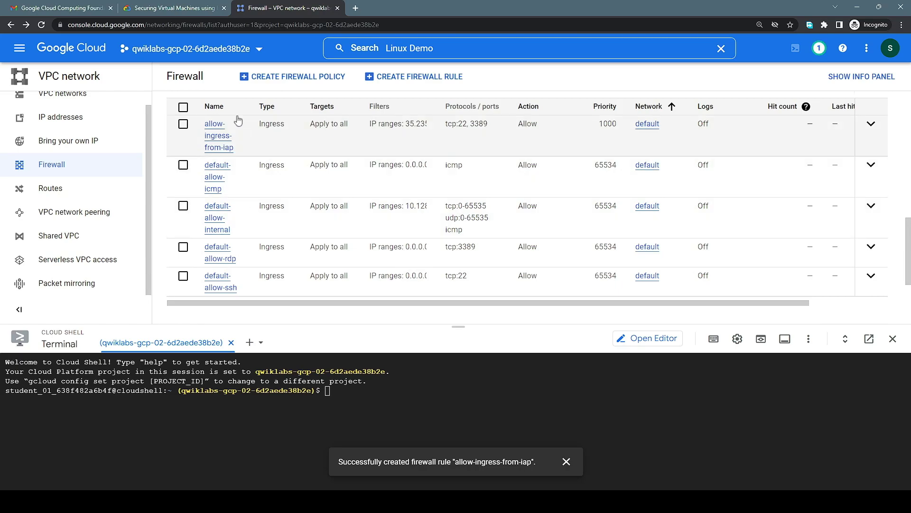
- Run the lab's progress check for the firewall rules and return to the console's firewall list
click(171, 9)
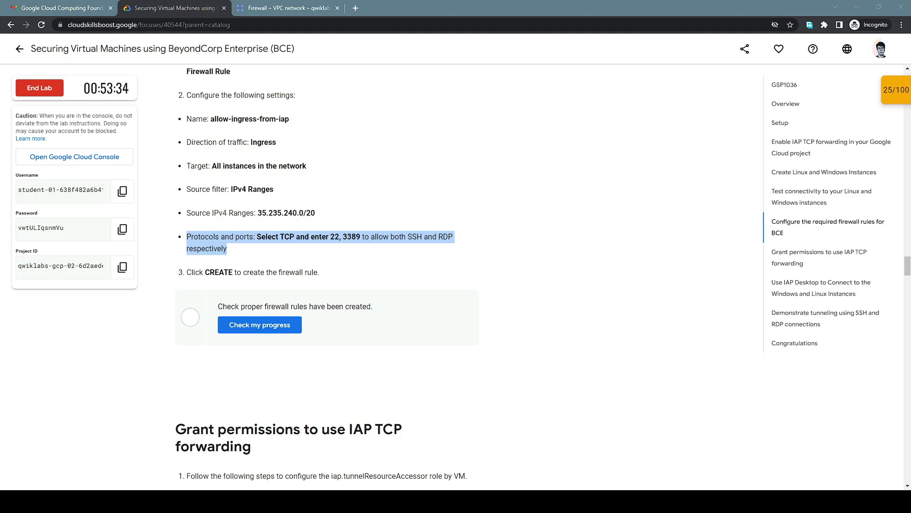
click(260, 325)
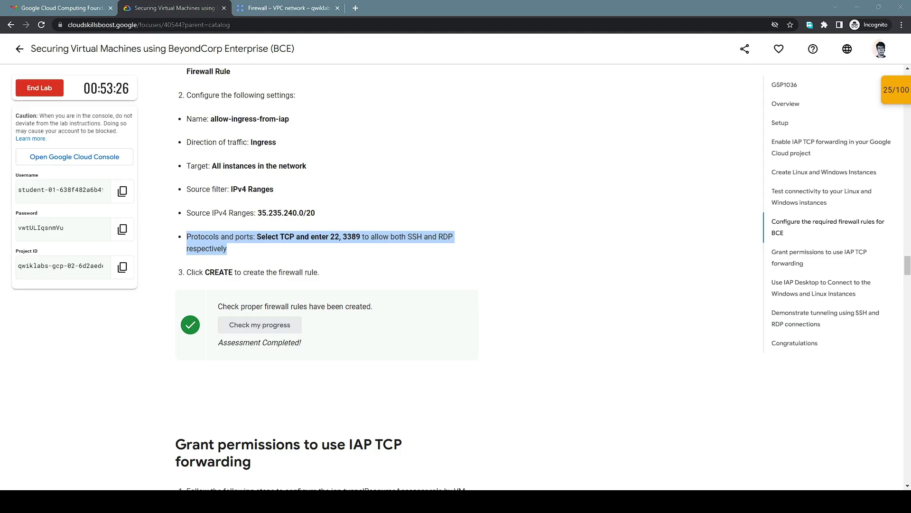
click(320, 10)
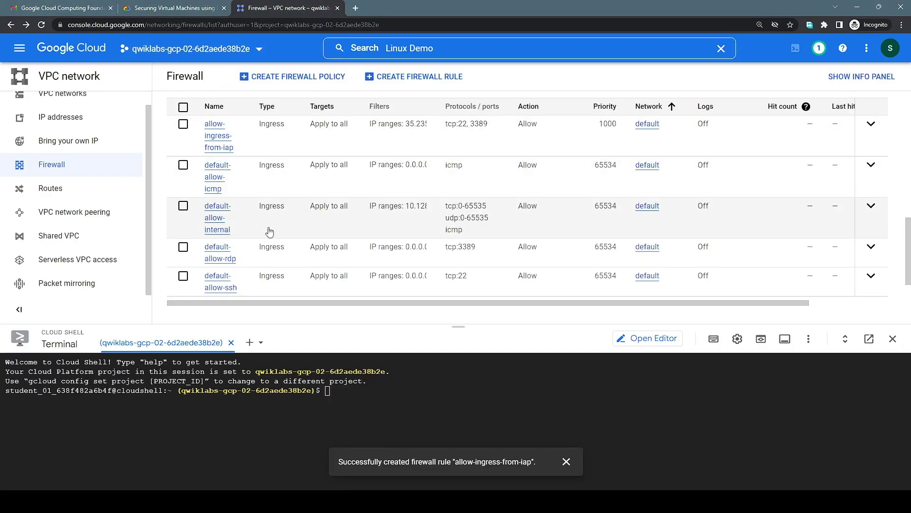
scroll(270, 231, up, 3)
- Read the lab's first instruction for granting IAP TCP forwarding permissions and open the Security section in the console
click(184, 8)
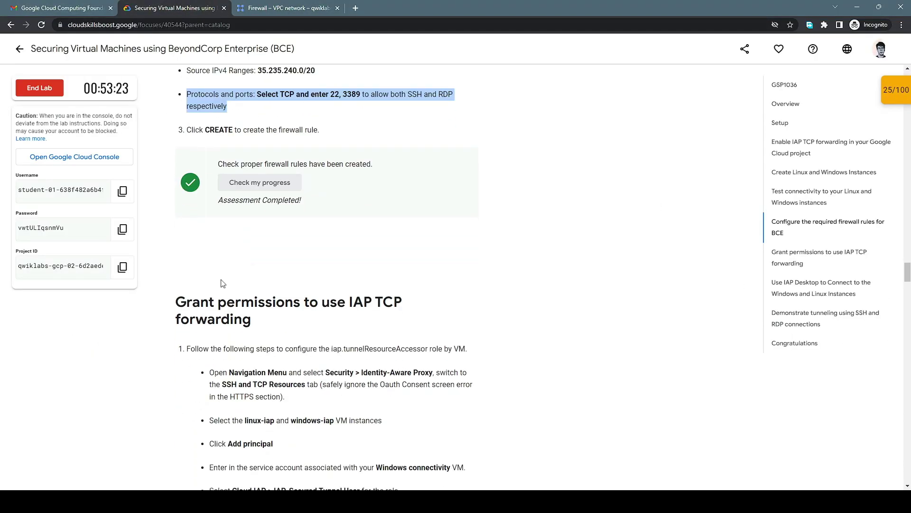
drag(177, 300, 262, 321)
scroll(253, 306, down, 3)
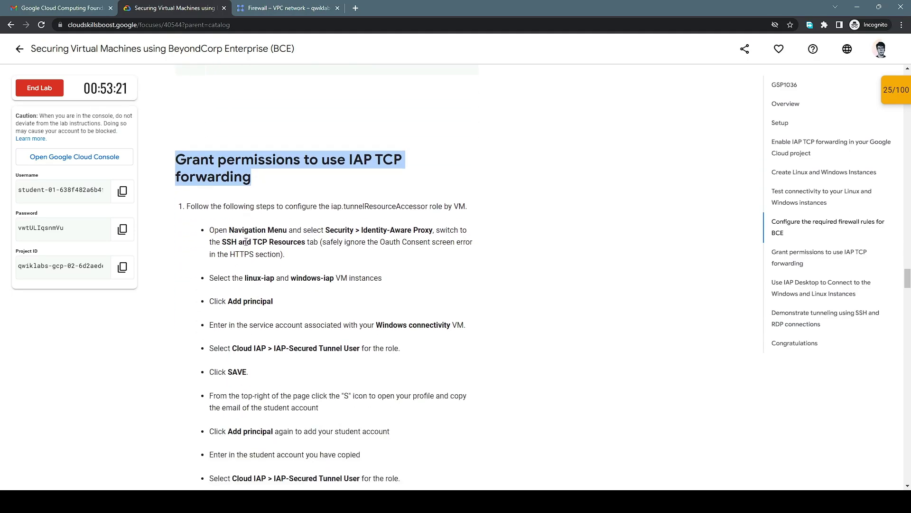
drag(209, 230, 299, 259)
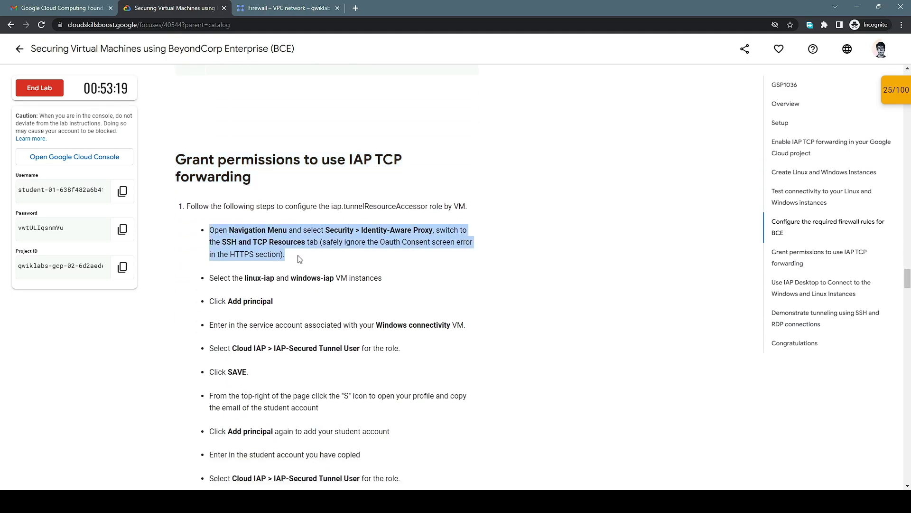
click(299, 8)
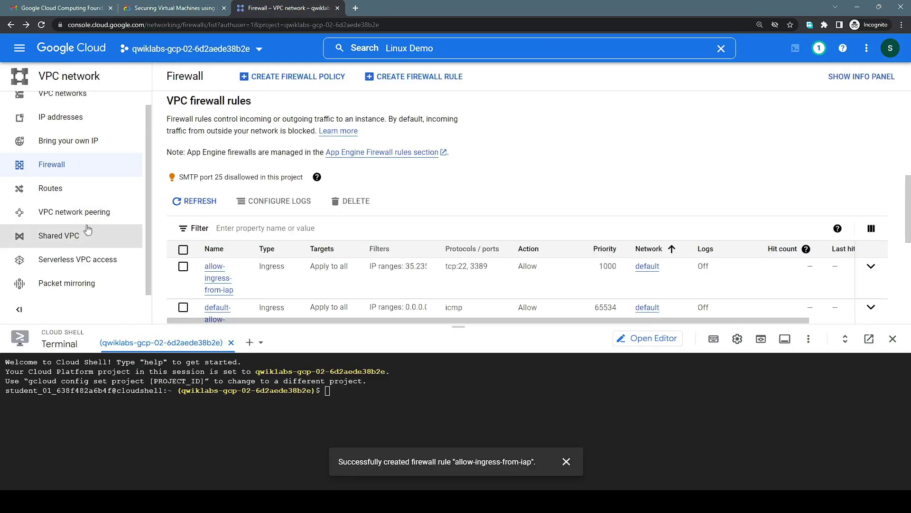
scroll(88, 228, up, 1)
click(19, 48)
scroll(79, 270, down, 4)
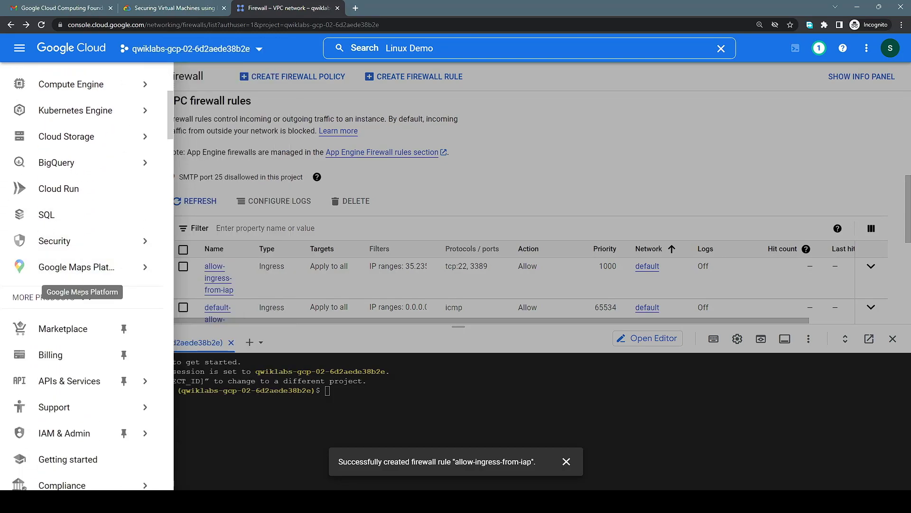
scroll(116, 197, up, 4)
scroll(96, 242, down, 7)
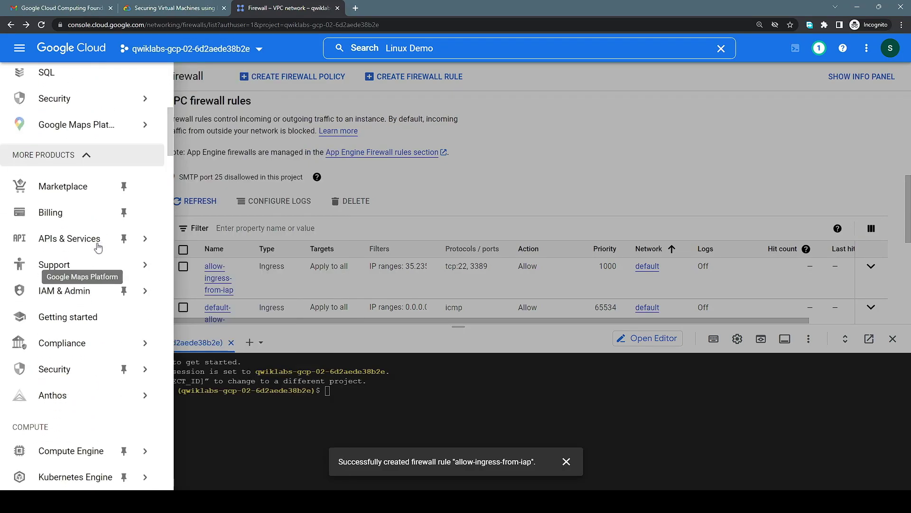
scroll(99, 247, down, 1)
click(99, 332)
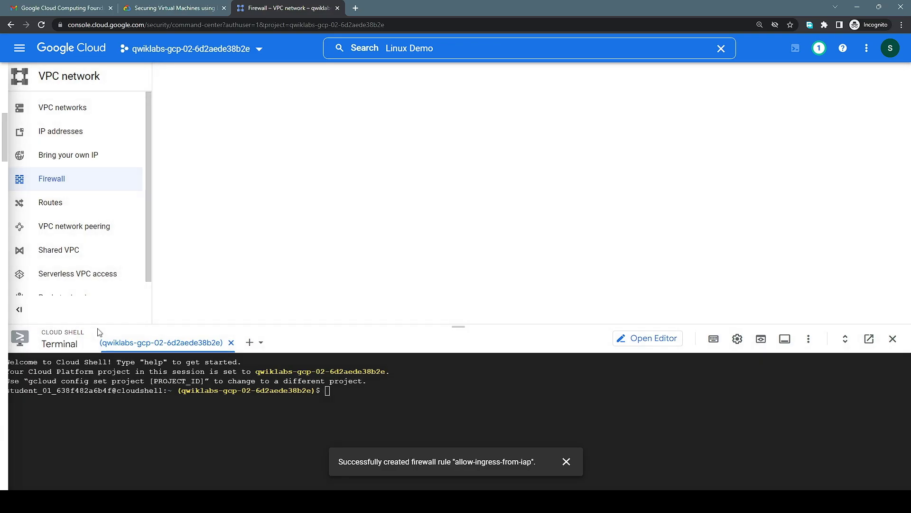
- Recheck the lab instruction and open the Identity-Aware Proxy page within Security
click(187, 8)
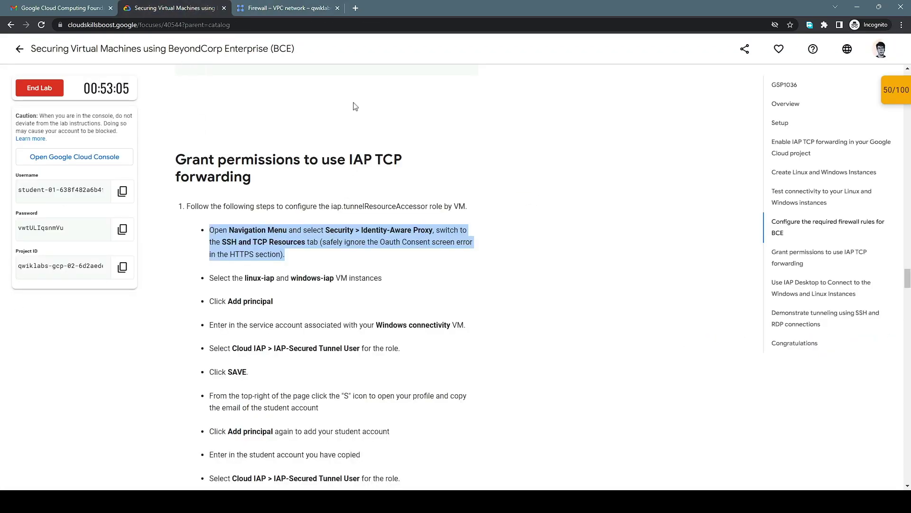
click(285, 8)
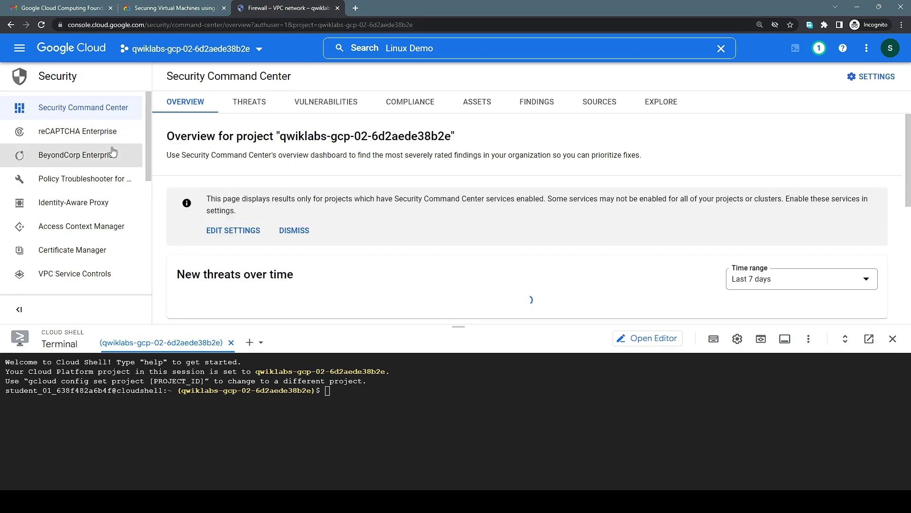
click(114, 203)
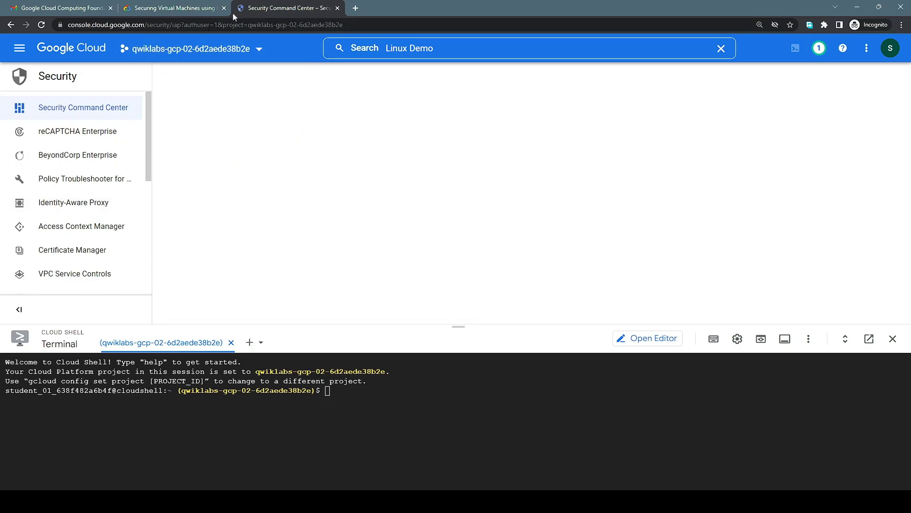
- Read the lab's tab instruction and show the SSH and TCP Resources in Identity-Aware Proxy
click(195, 12)
click(350, 209)
drag(222, 195, 309, 195)
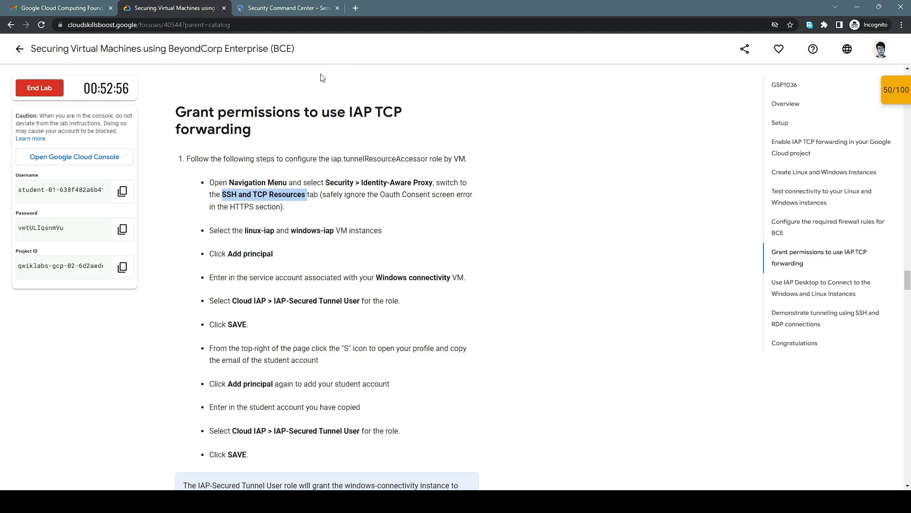
click(327, 11)
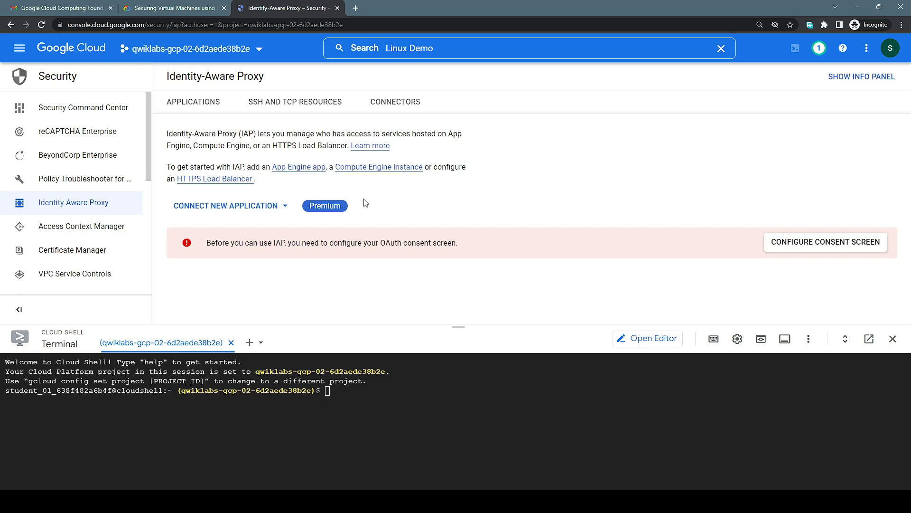
click(287, 205)
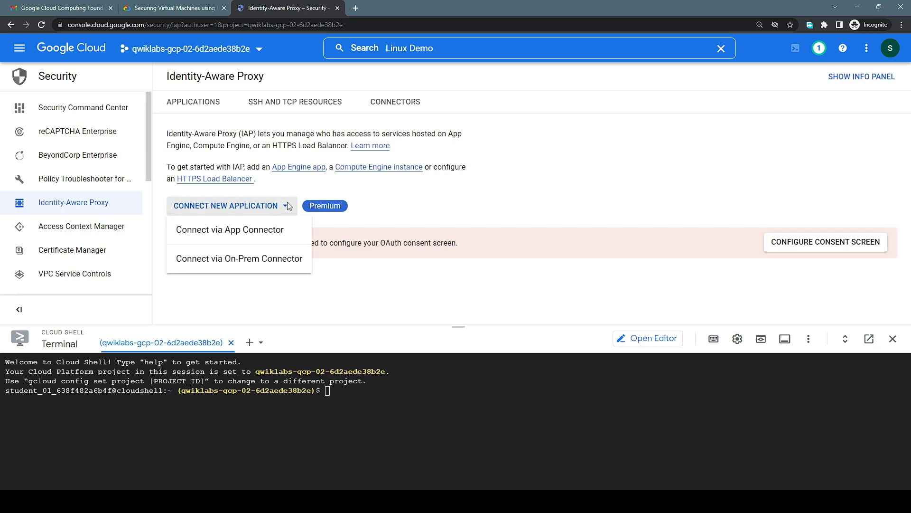
click(452, 206)
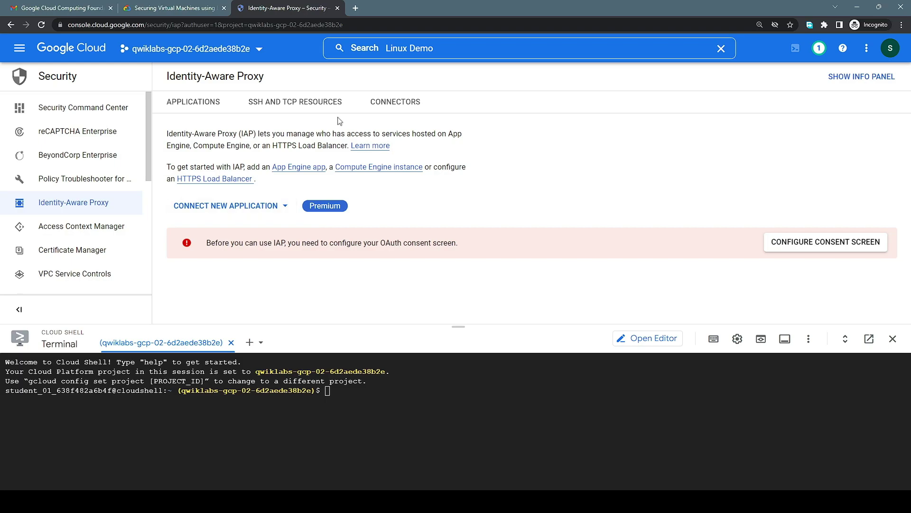
click(318, 103)
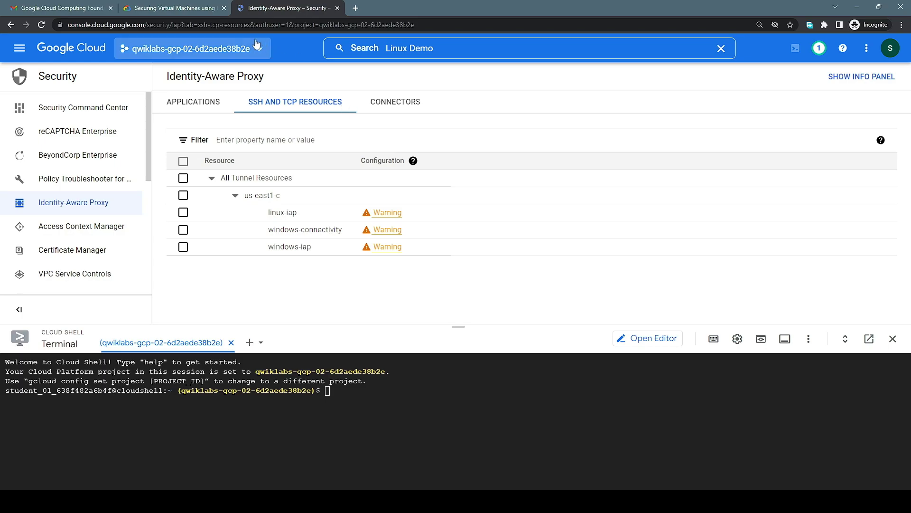
- Check which VM instances the lab names and select the linux-iap and windows-connectivity resources
click(189, 9)
scroll(243, 179, down, 1)
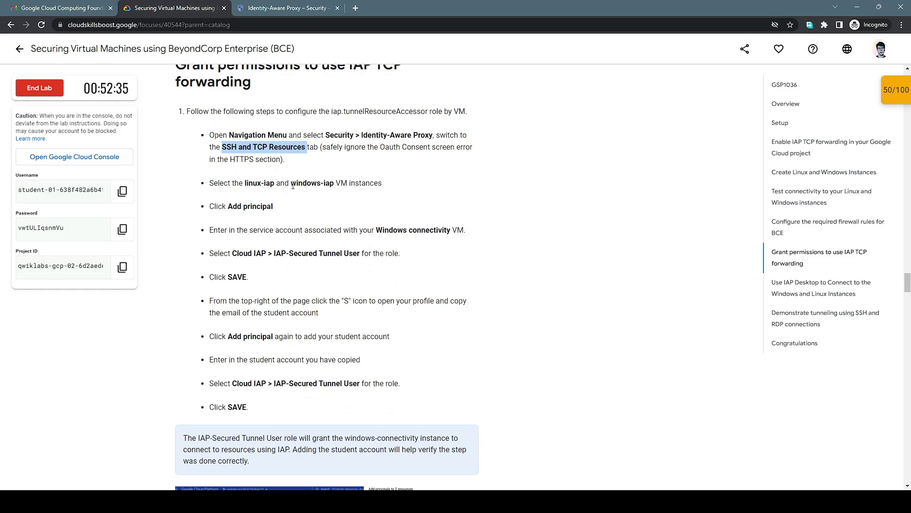
click(285, 8)
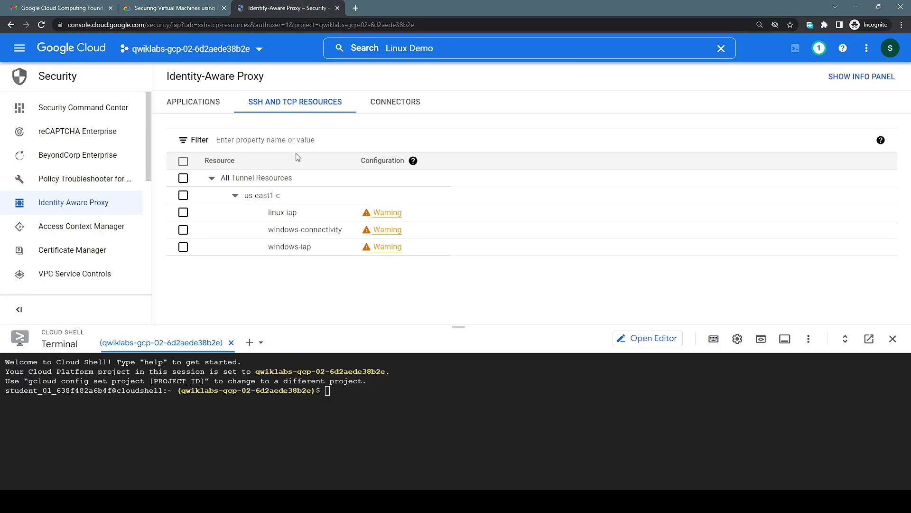
click(279, 212)
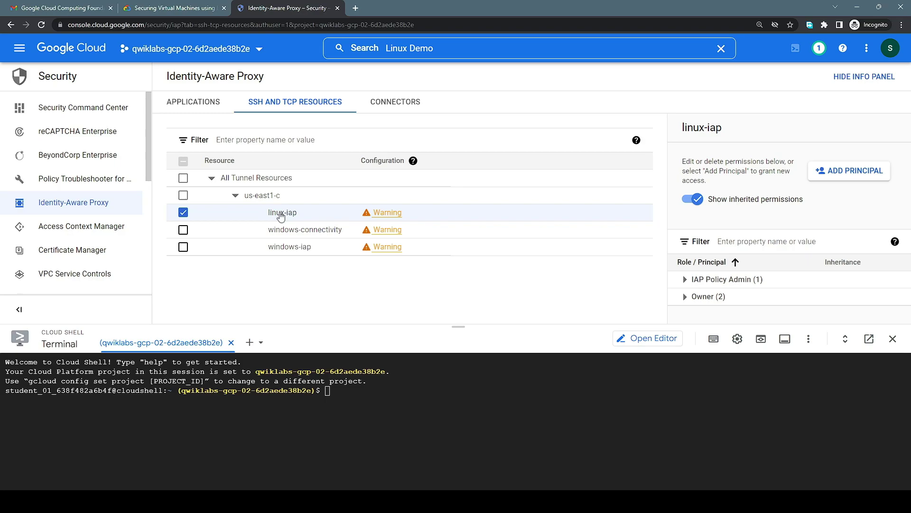
click(183, 229)
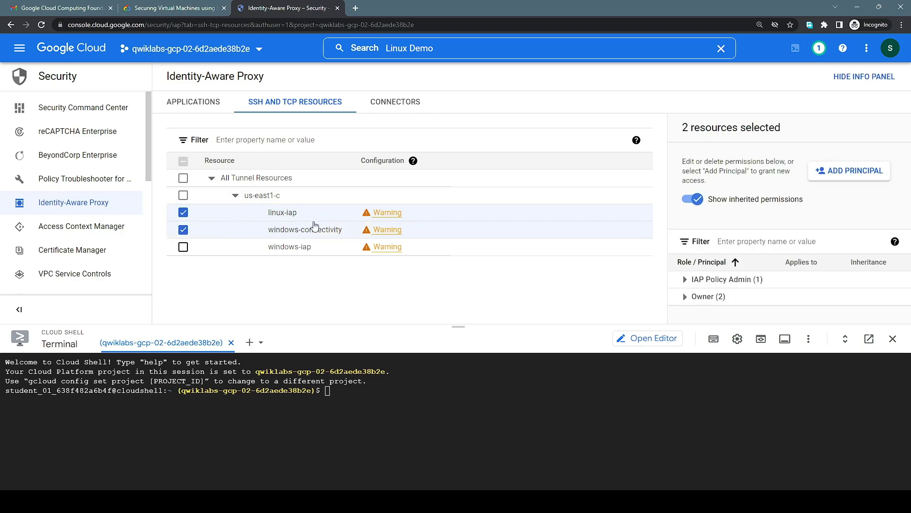
- Recheck the lab's principal instructions and start granting a new principal access to linux-iap and windows-connectivity
click(170, 9)
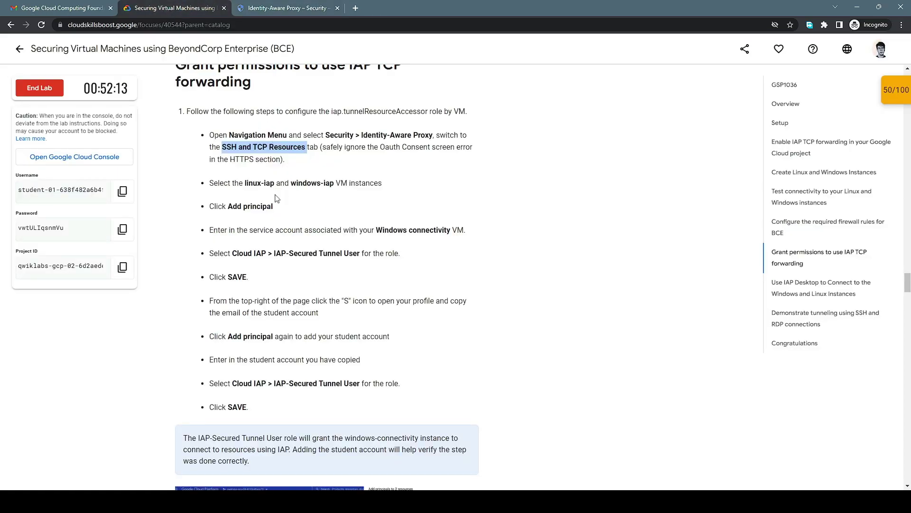
click(321, 13)
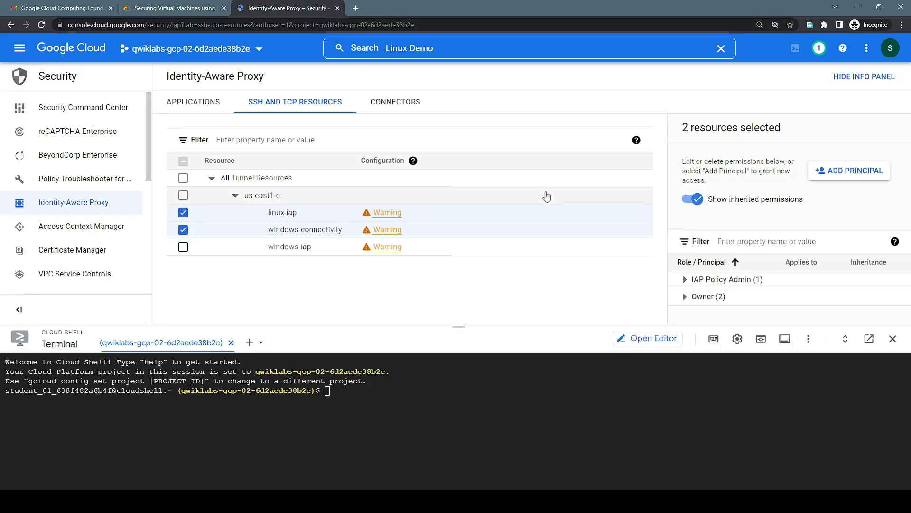
click(829, 174)
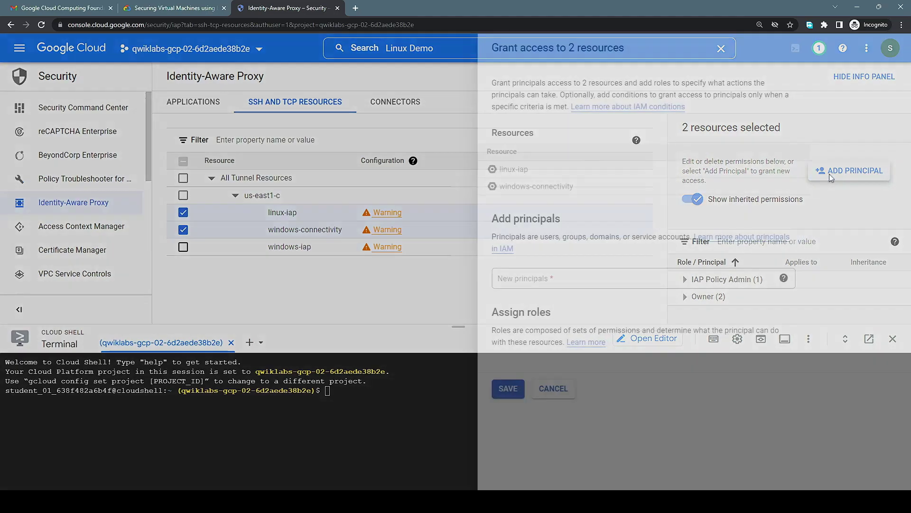
click(186, 9)
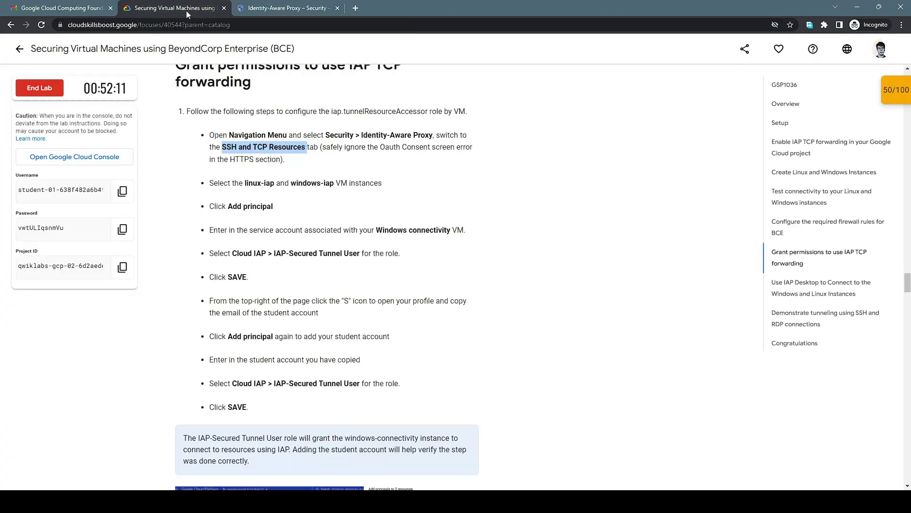
scroll(284, 178, down, 1)
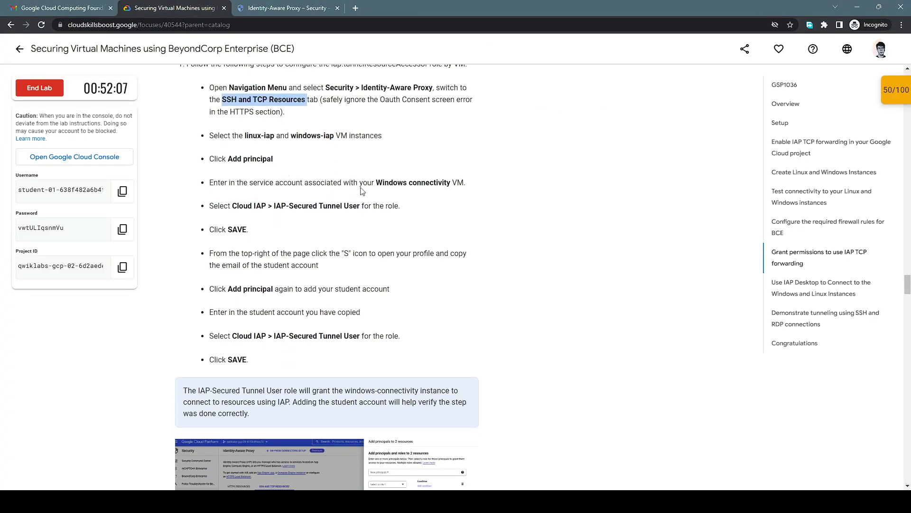
drag(375, 183, 465, 183)
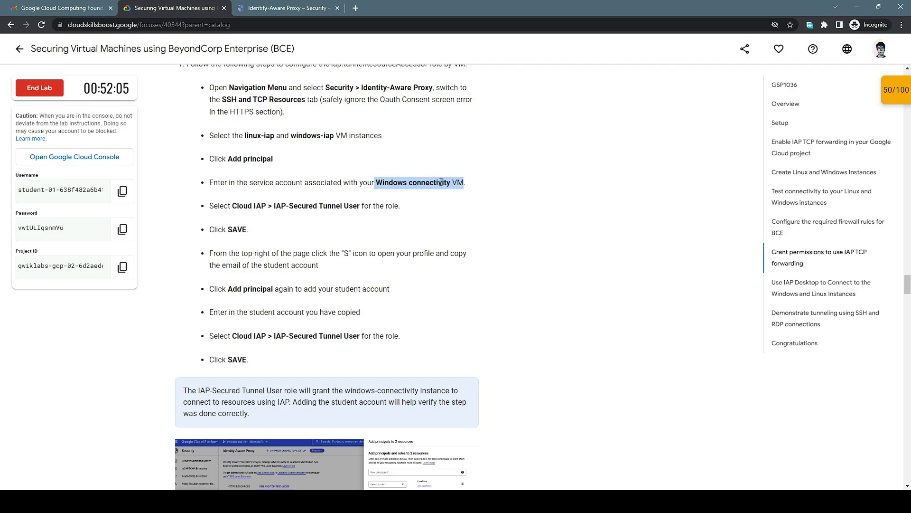
click(307, 9)
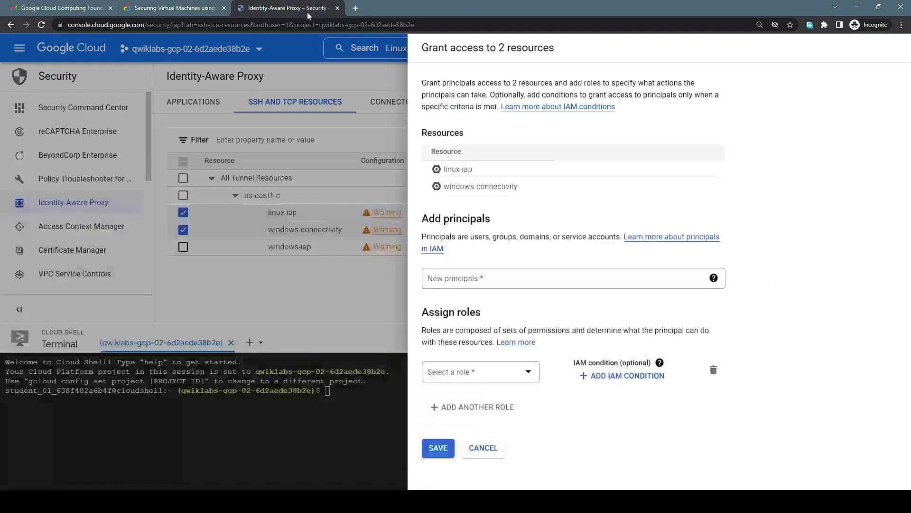
click(546, 278)
click(531, 371)
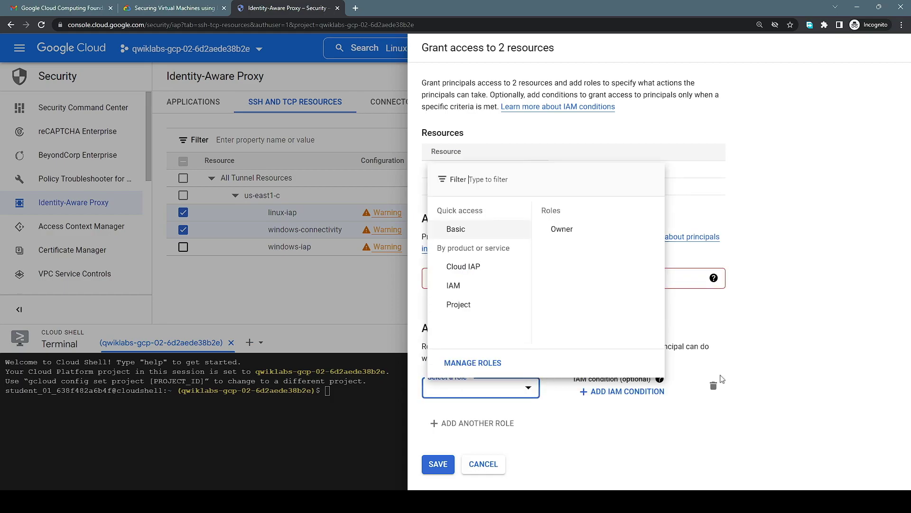
click(821, 378)
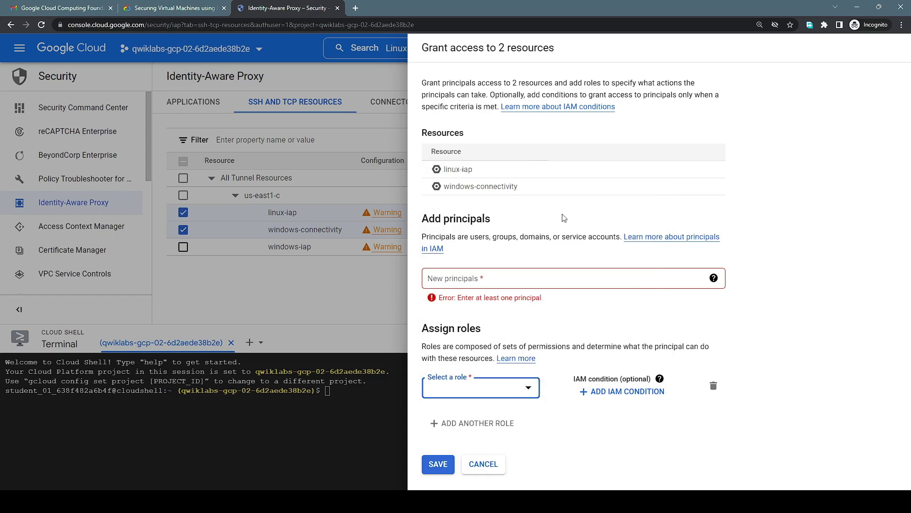
- Compare the lab's instruction about the Windows connectivity VM's service account with the access form
click(190, 12)
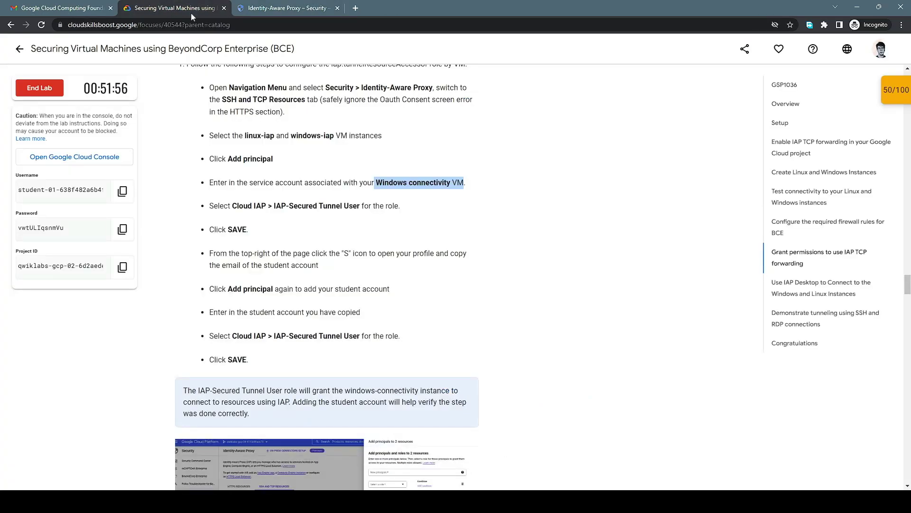
click(410, 180)
drag(379, 182, 451, 185)
click(260, 9)
click(185, 13)
click(325, 13)
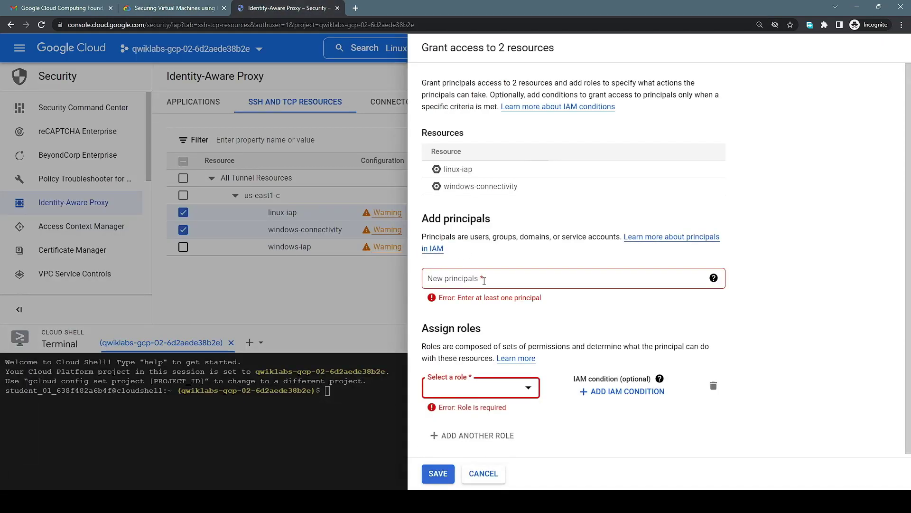
- Look through the roles offered under Cloud IAP, IAM and Basic for the new principal
scroll(497, 315, down, 1)
click(530, 385)
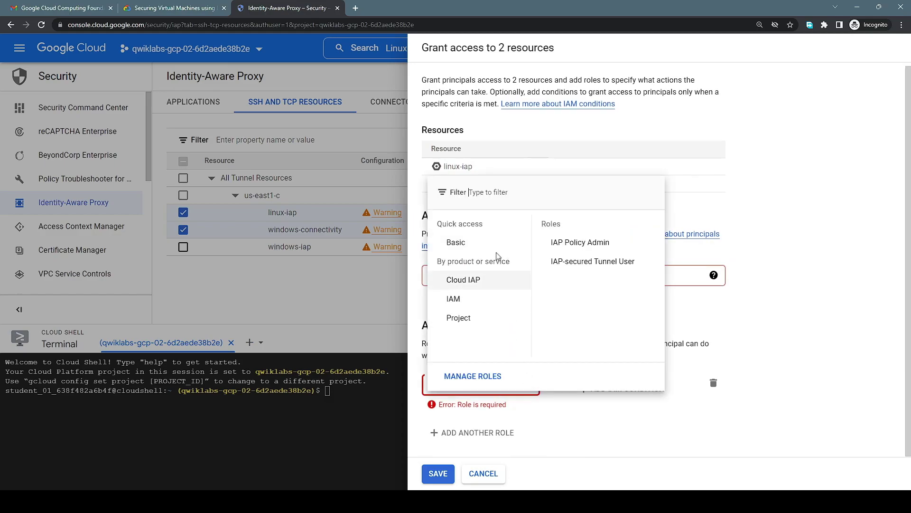
click(492, 281)
mouse_move(492, 298)
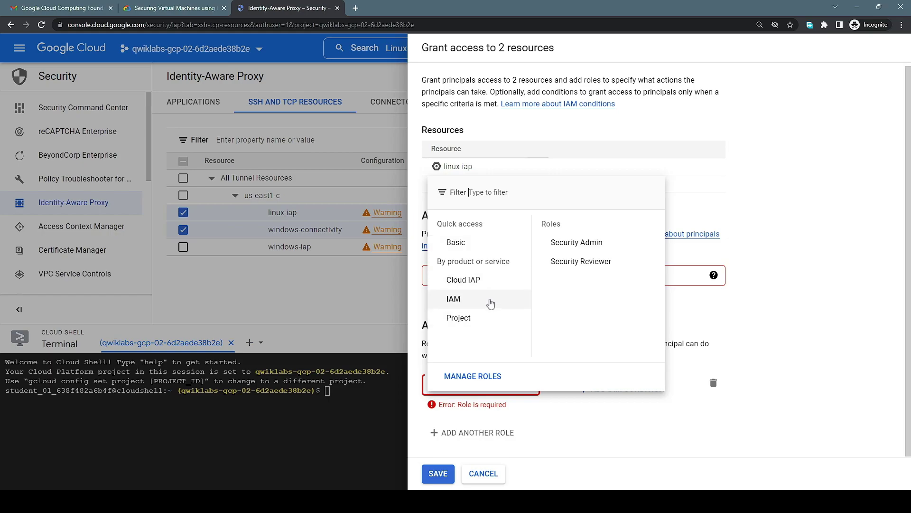
mouse_move(499, 250)
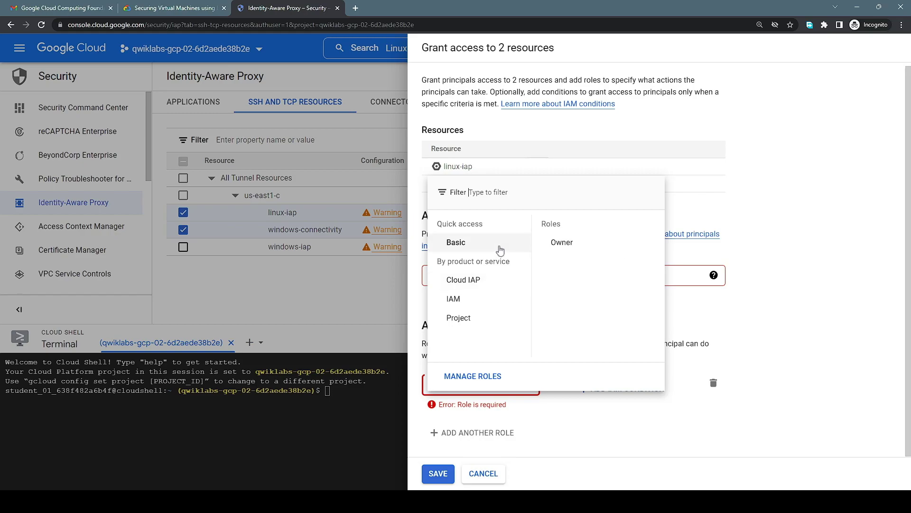
click(798, 176)
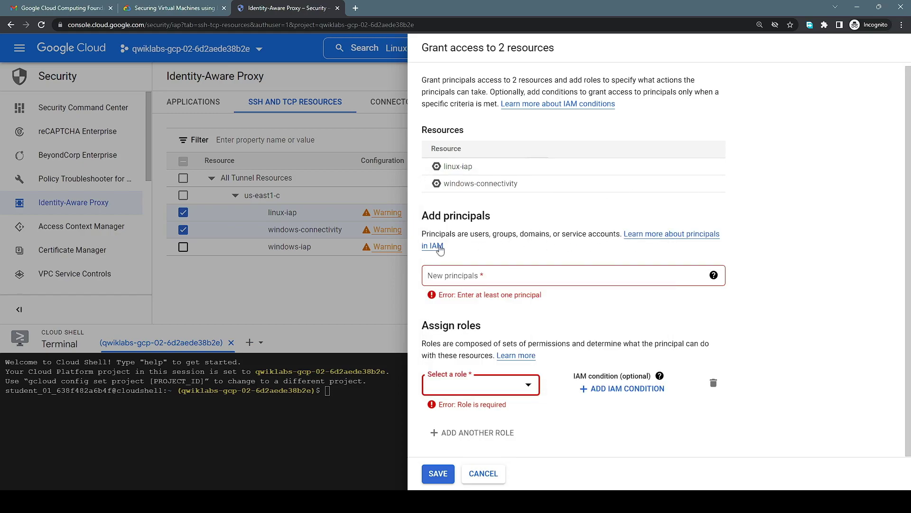
- View the help on accepted principal types and reread the lab's permission instructions
click(713, 276)
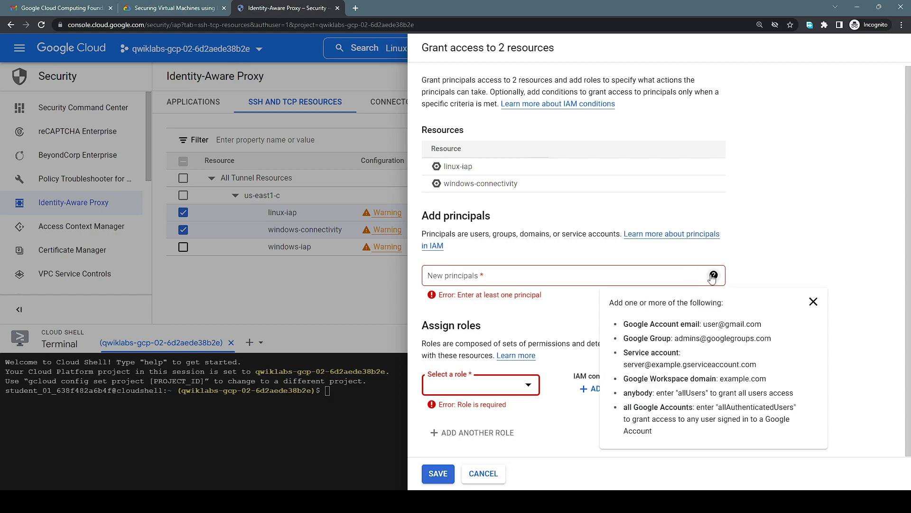
click(562, 275)
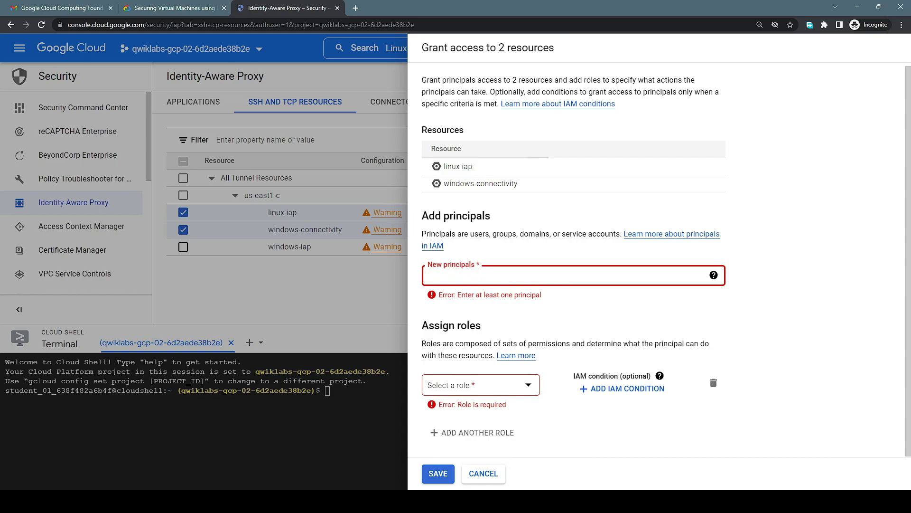
click(164, 8)
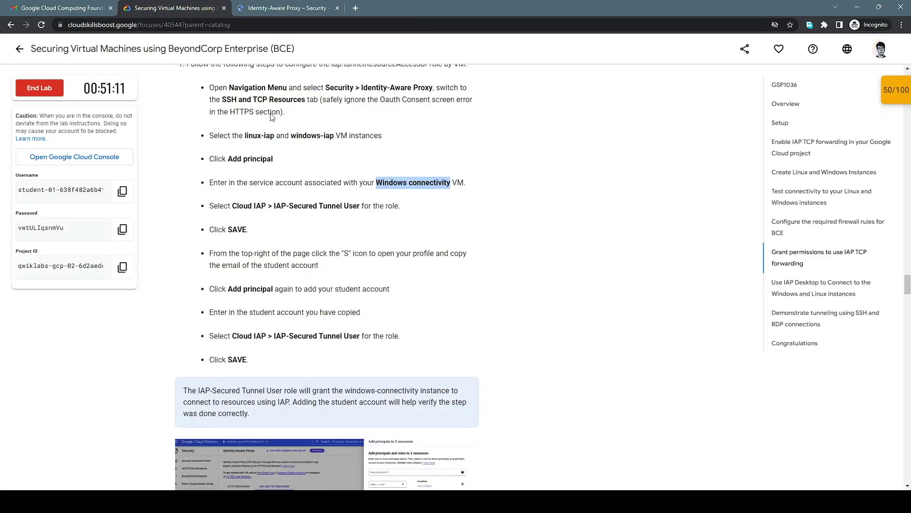
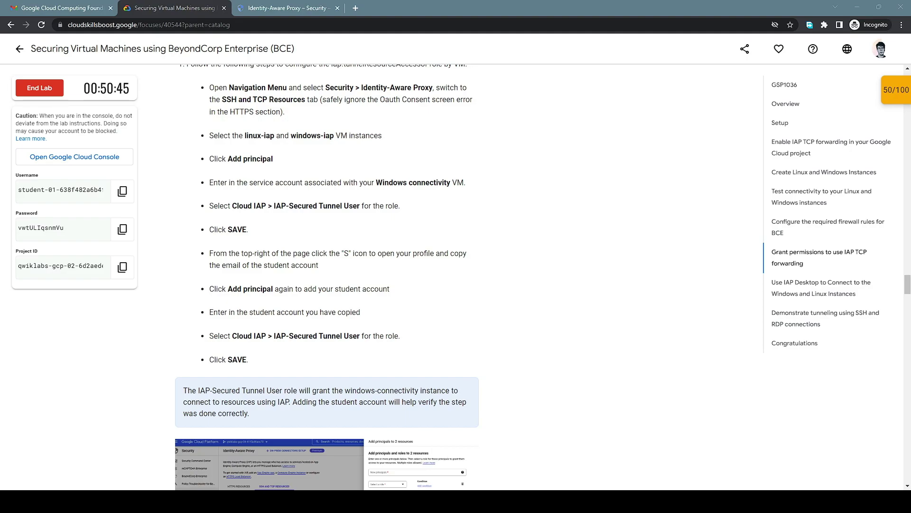
click(283, 8)
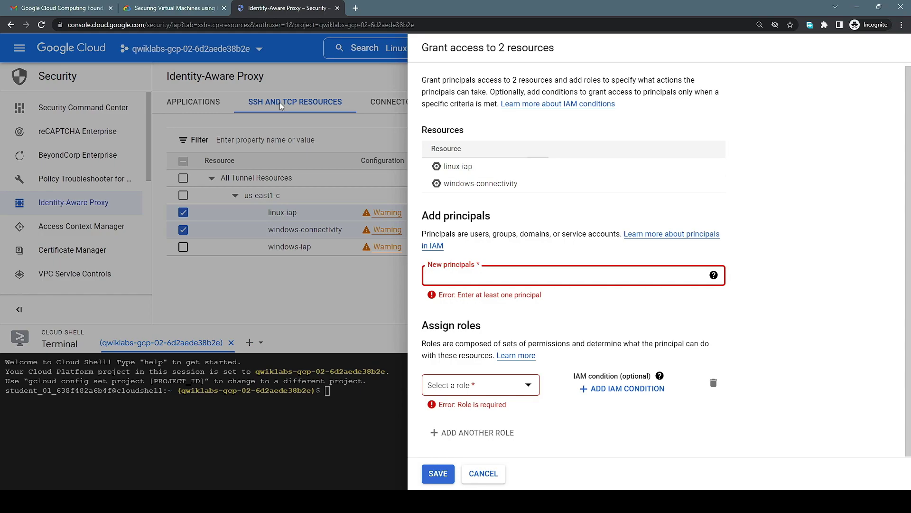
- Cancel the access grant and replace windows-connectivity with windows-iap in the resource selection, keeping linux-iap selected
click(483, 473)
click(182, 229)
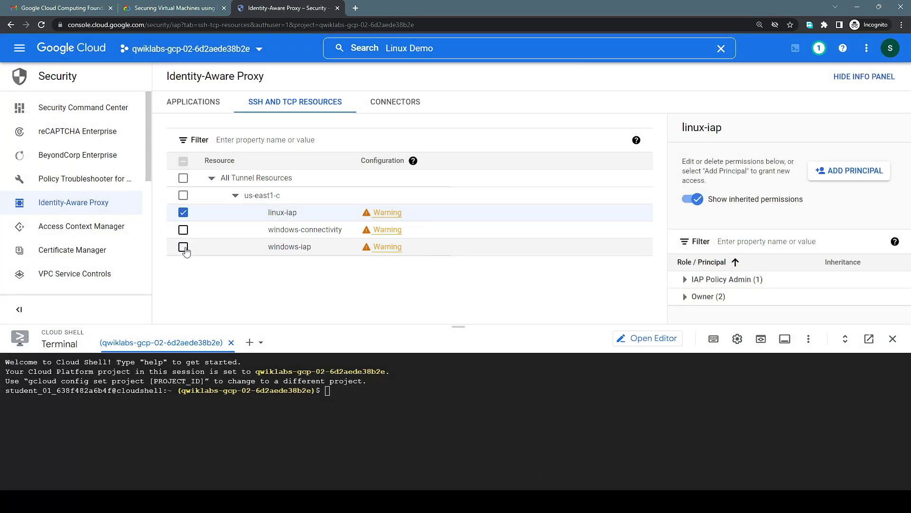
click(183, 247)
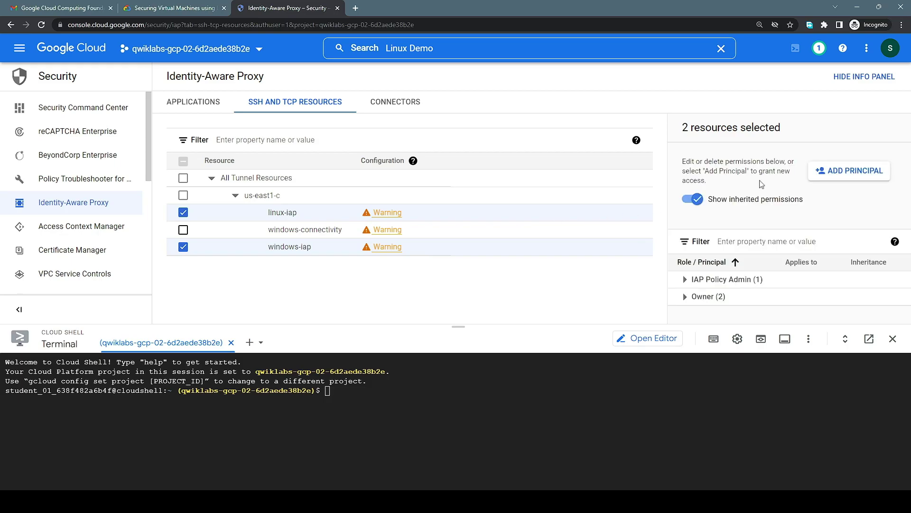
click(823, 174)
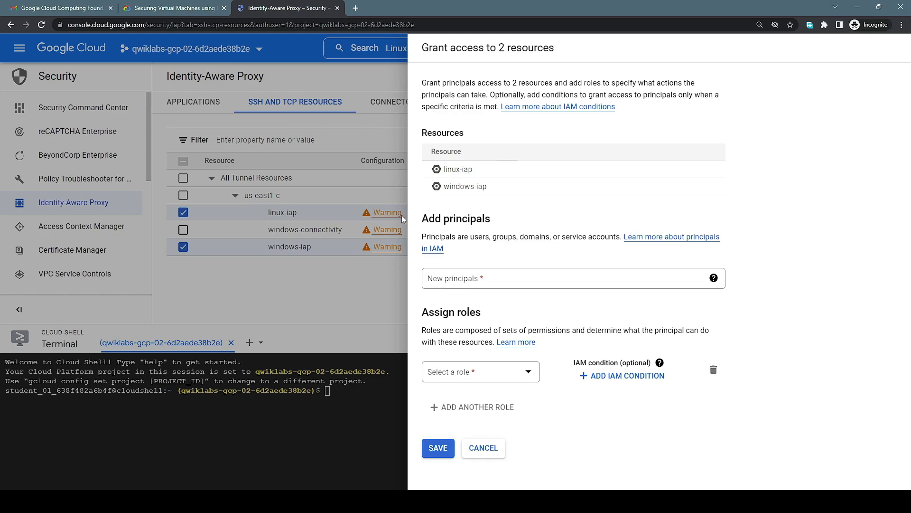
click(184, 10)
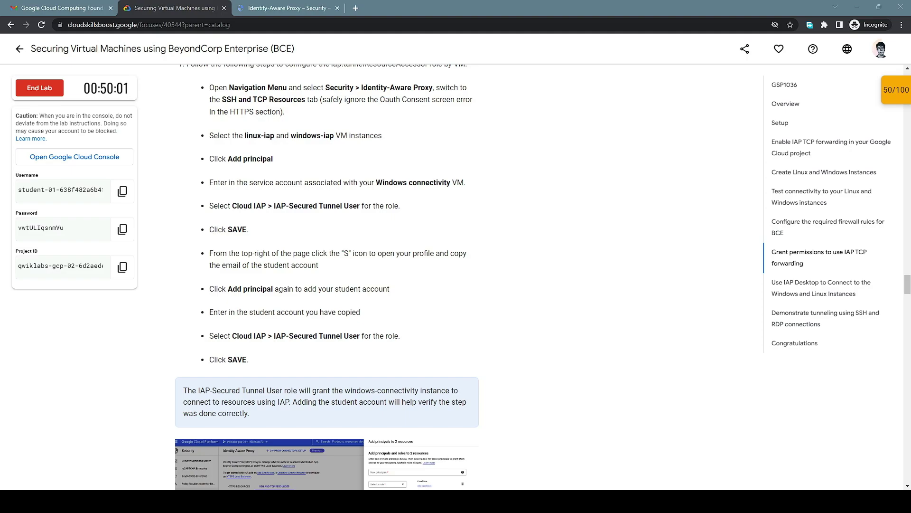
scroll(266, 277, down, 3)
scroll(267, 279, up, 3)
scroll(268, 279, up, 1)
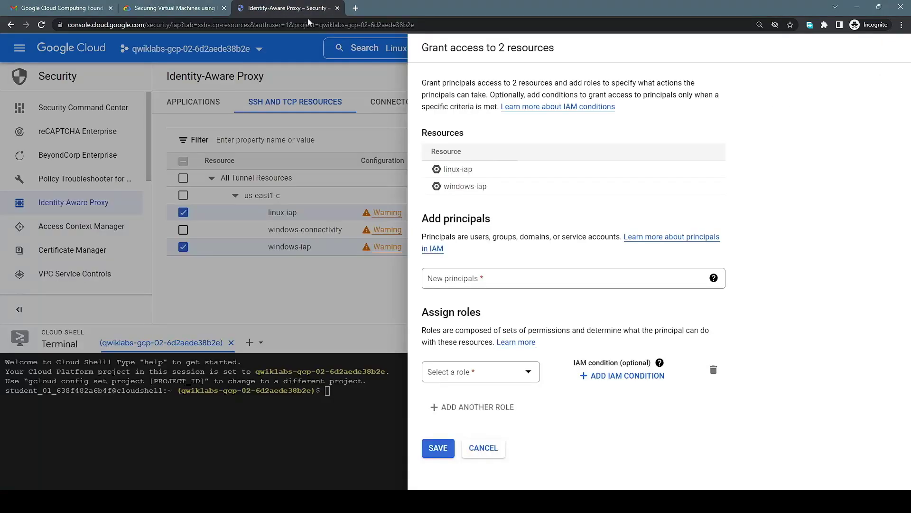
click(287, 8)
click(483, 448)
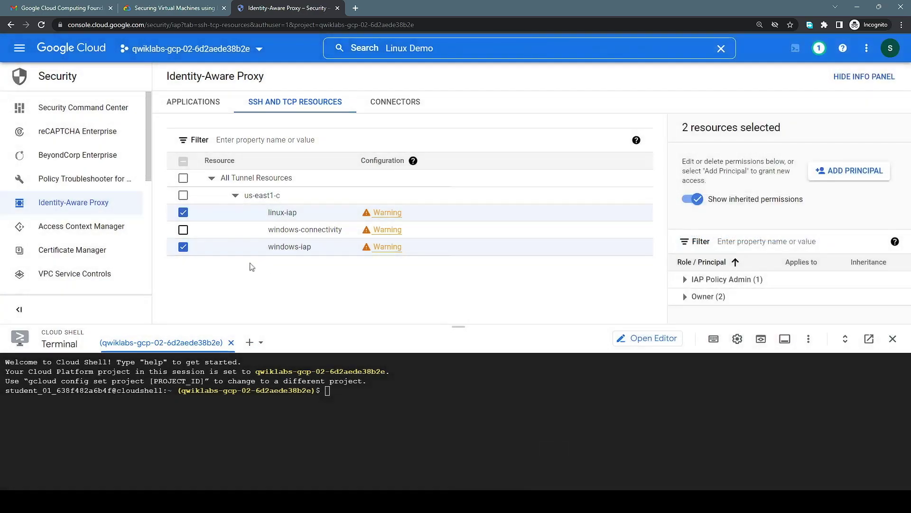
- Open the Compute Engine VM instances list in a separate tab and show the details of windows-connectivity
click(26, 56)
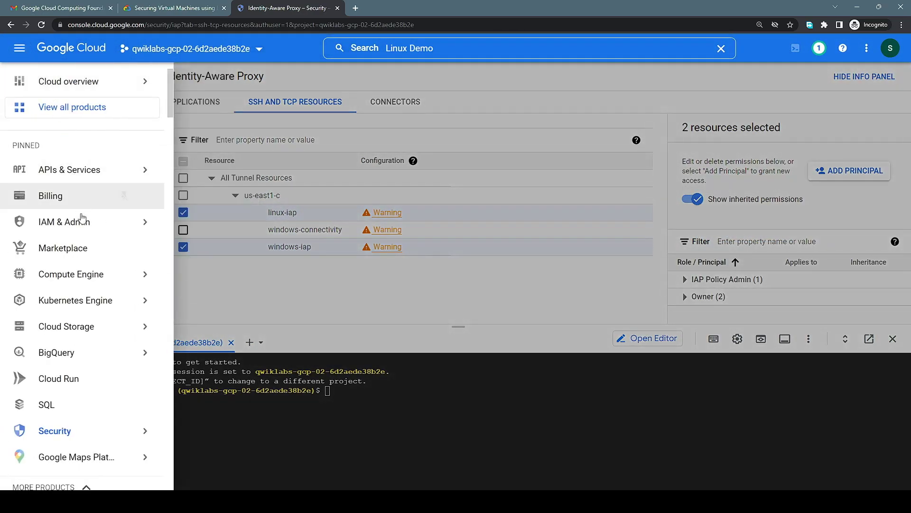
mouse_move(90, 276)
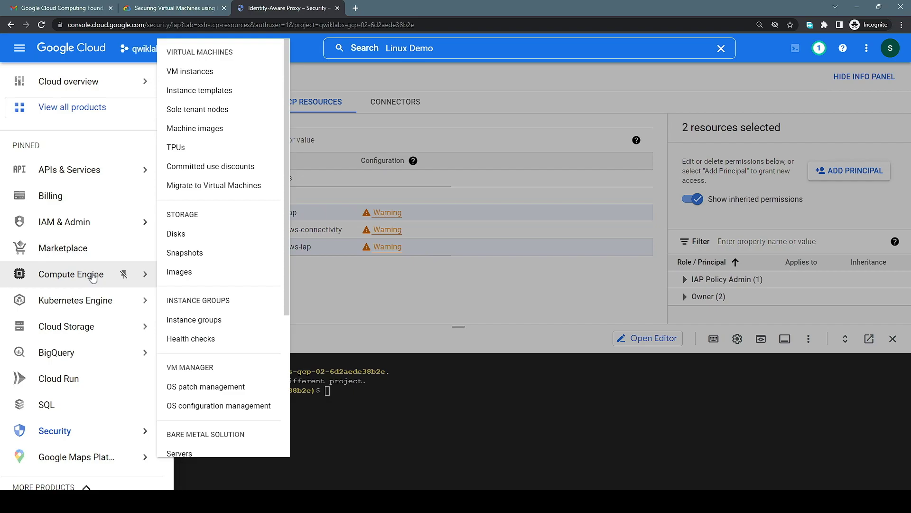
middle_click(204, 72)
click(378, 9)
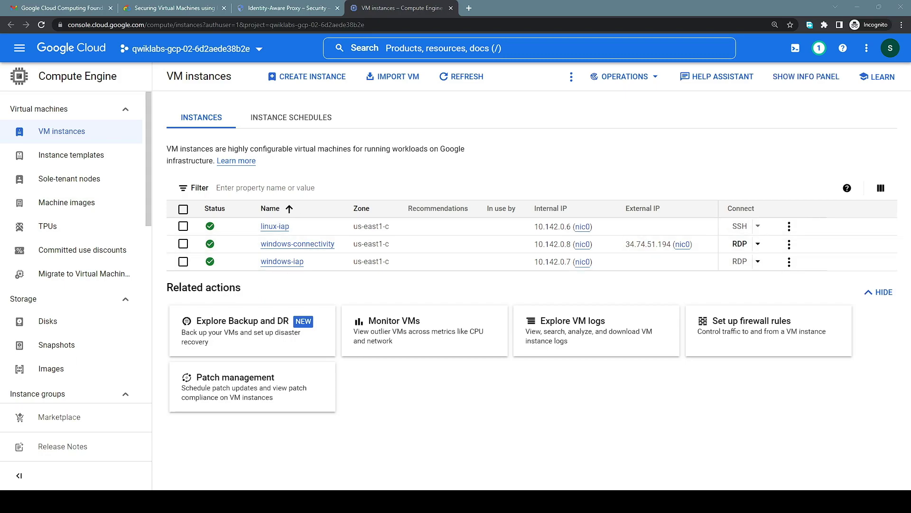
click(298, 244)
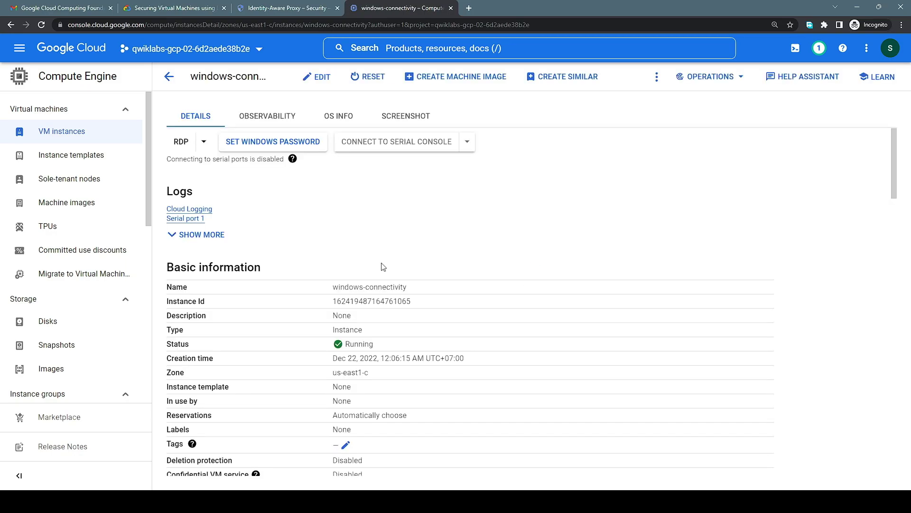
- Copy the service account address from the API and identity management section of windows-connectivity
scroll(384, 267, down, 8)
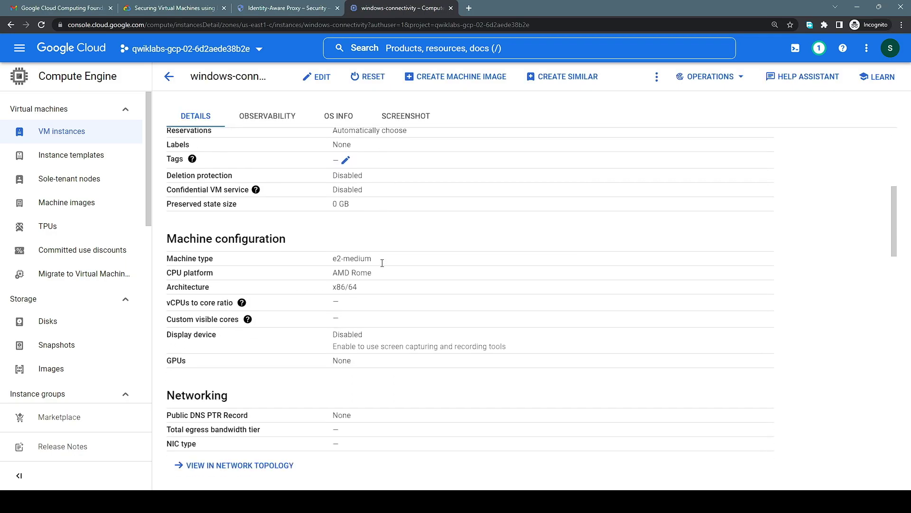
scroll(383, 267, down, 10)
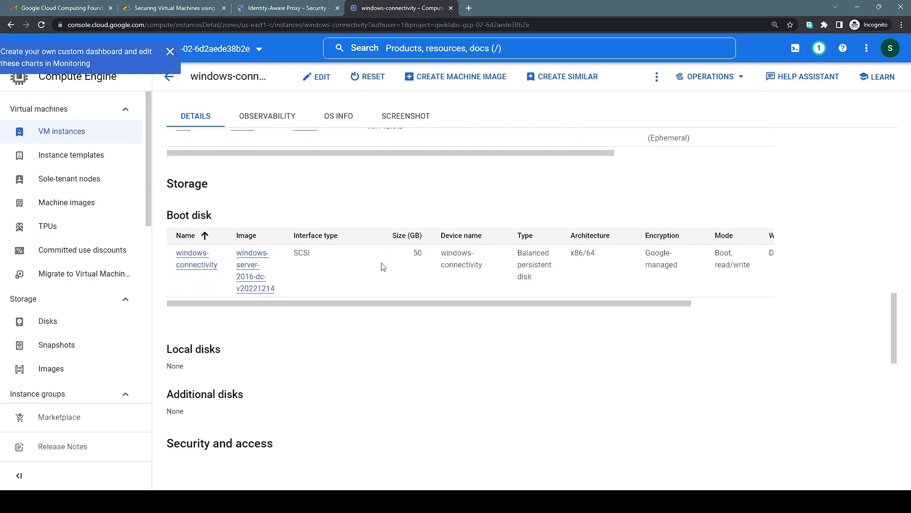
scroll(384, 266, down, 7)
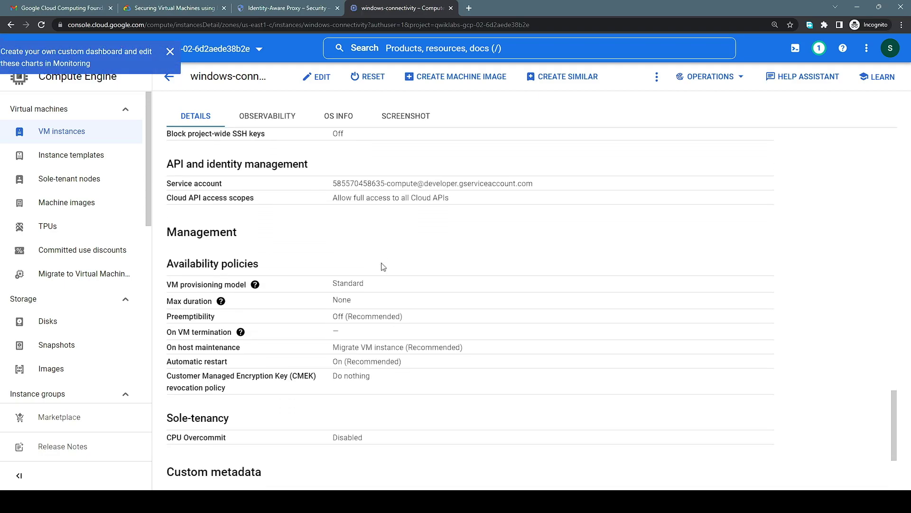
drag(334, 183, 547, 186)
key(ctrl+c)
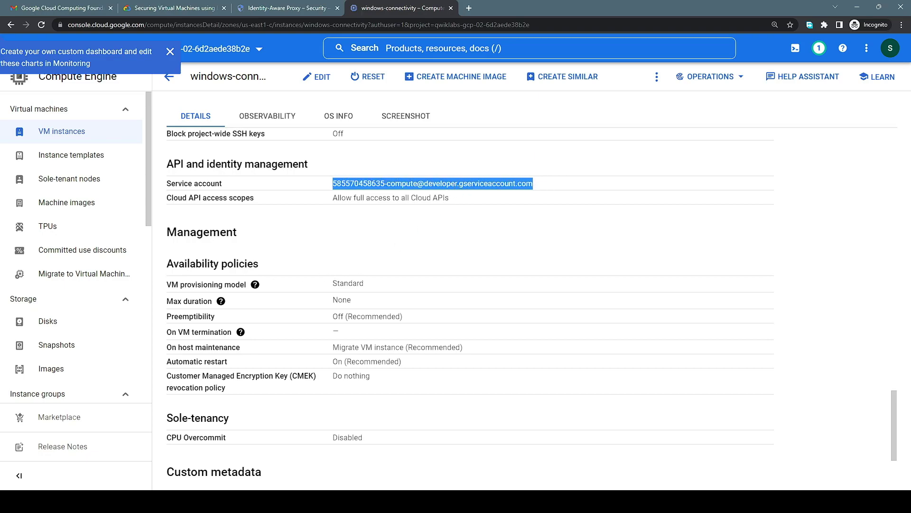
key(alt+Tab)
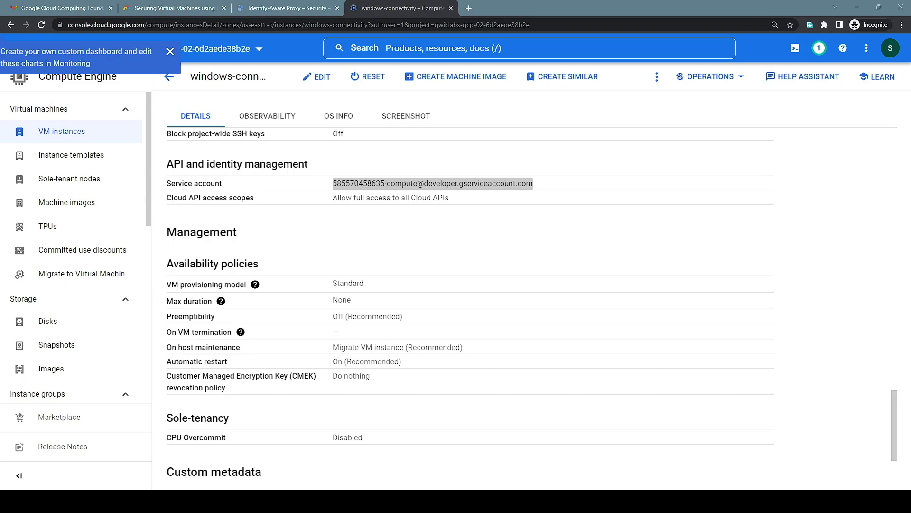
- Start a new access grant for linux-iap and windows-iap in Identity-Aware Proxy and enter the copied service account as the new principal
click(300, 13)
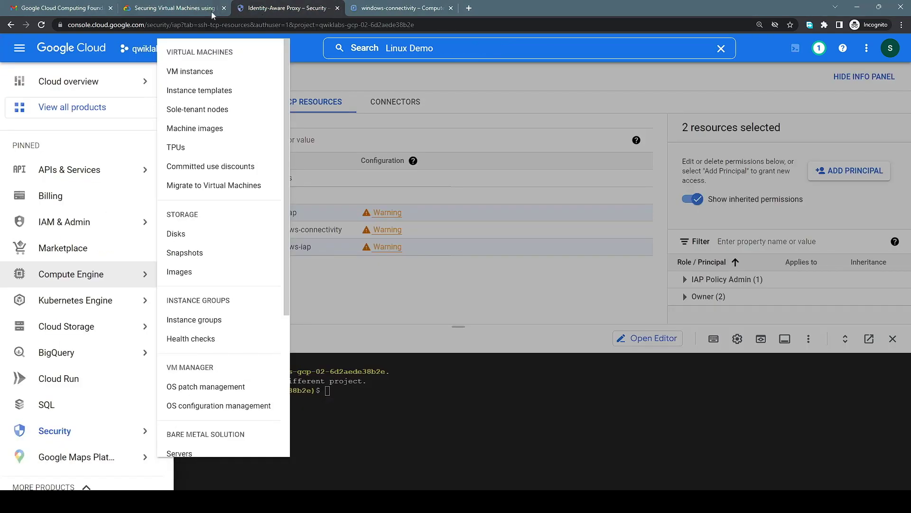
click(214, 11)
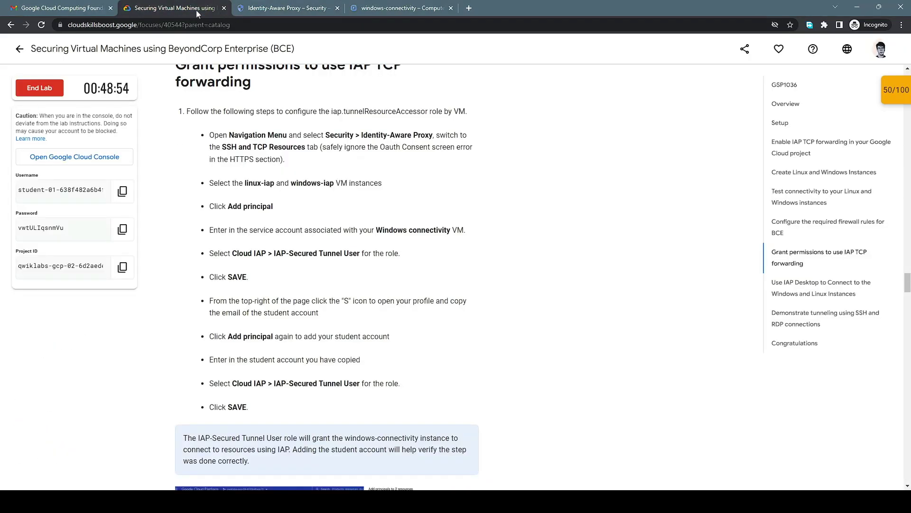
click(297, 13)
click(469, 120)
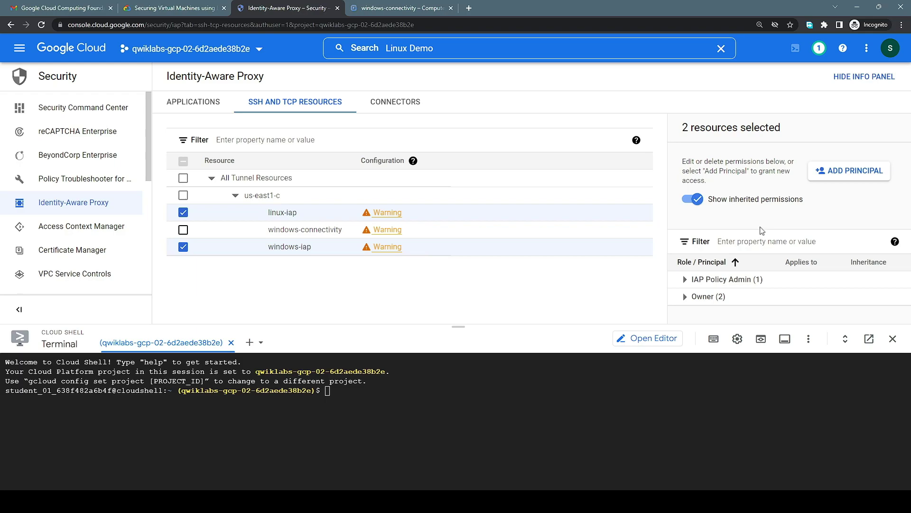
click(846, 182)
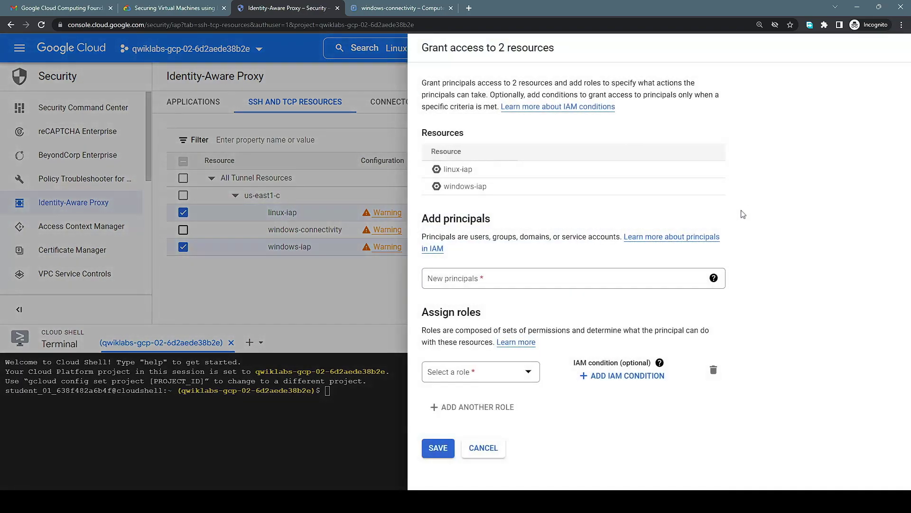
click(501, 285)
key(ctrl+v)
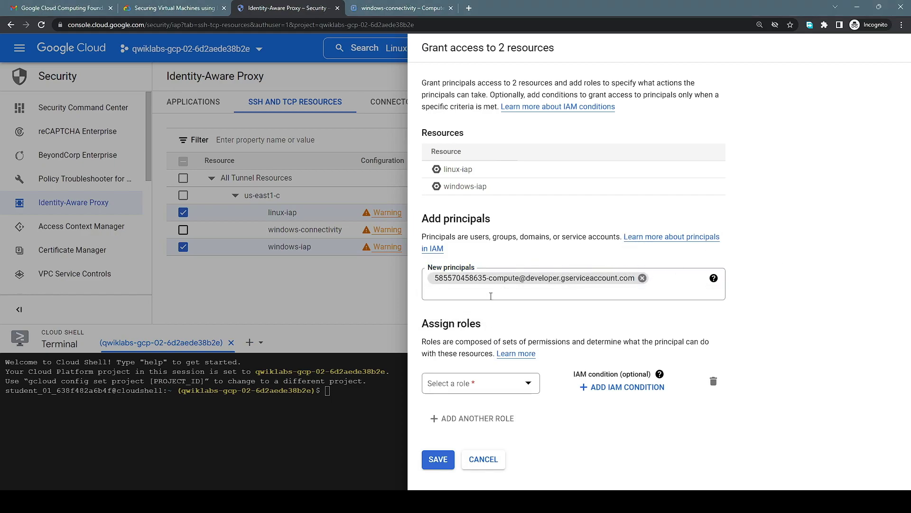
- Assign the IAP-secured Tunnel User role to the service account as the lab instructs, and save the access grant
click(178, 9)
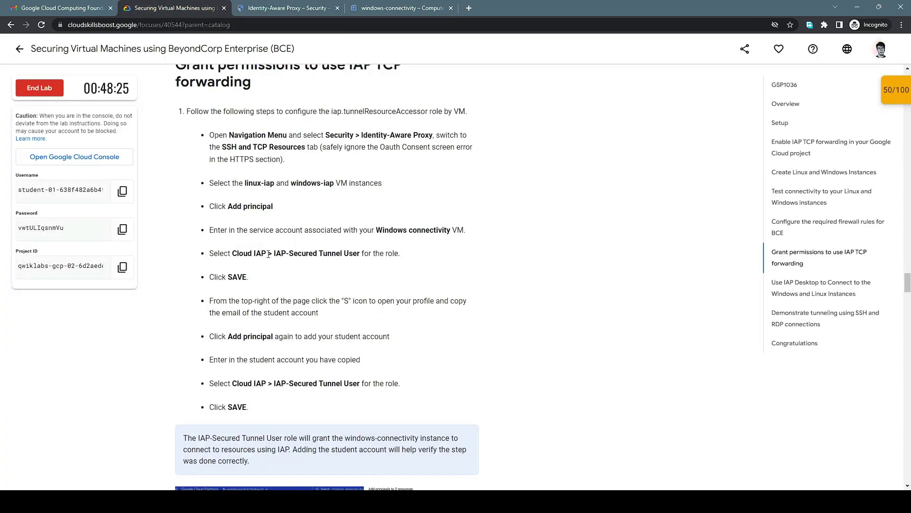
drag(232, 254, 288, 256)
click(291, 255)
click(372, 11)
click(288, 8)
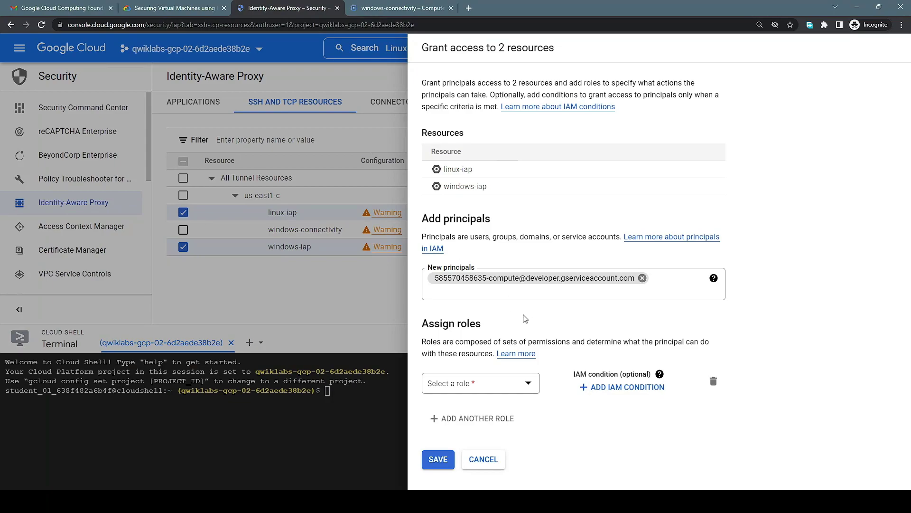
click(526, 382)
mouse_move(502, 280)
click(577, 260)
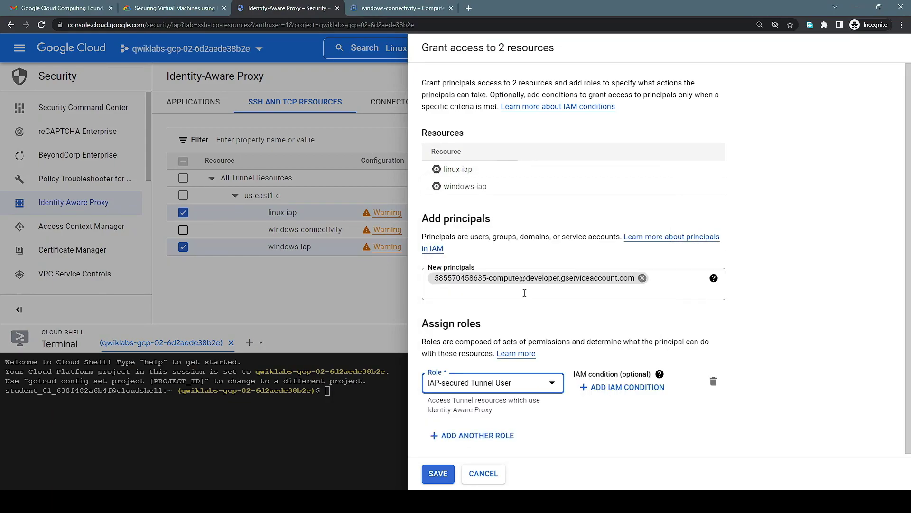
click(193, 11)
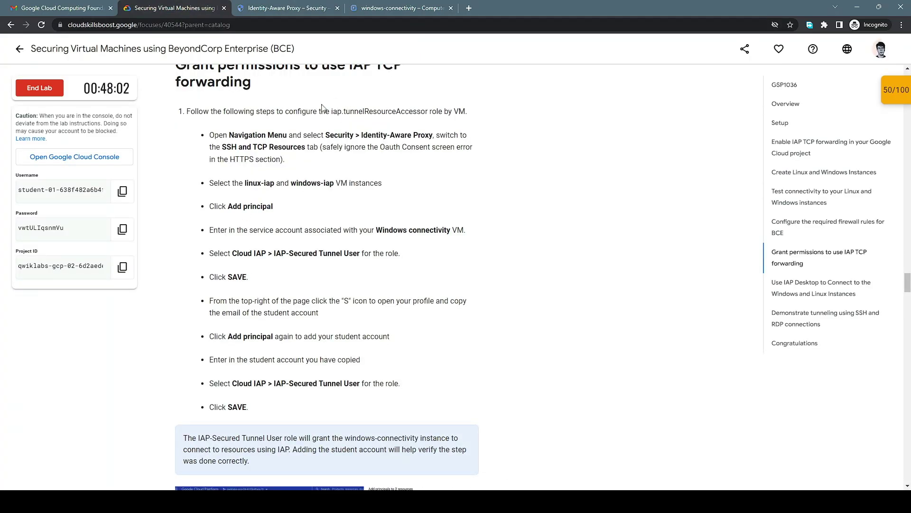
click(301, 10)
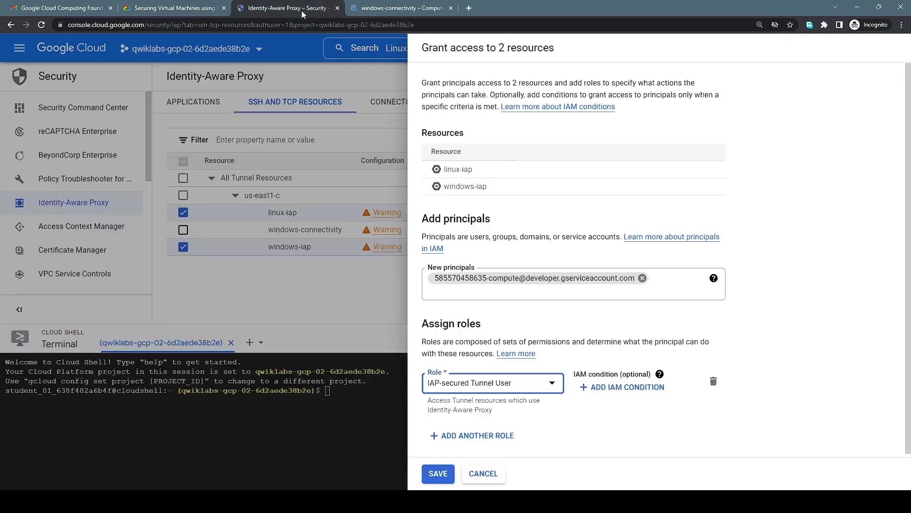
click(437, 473)
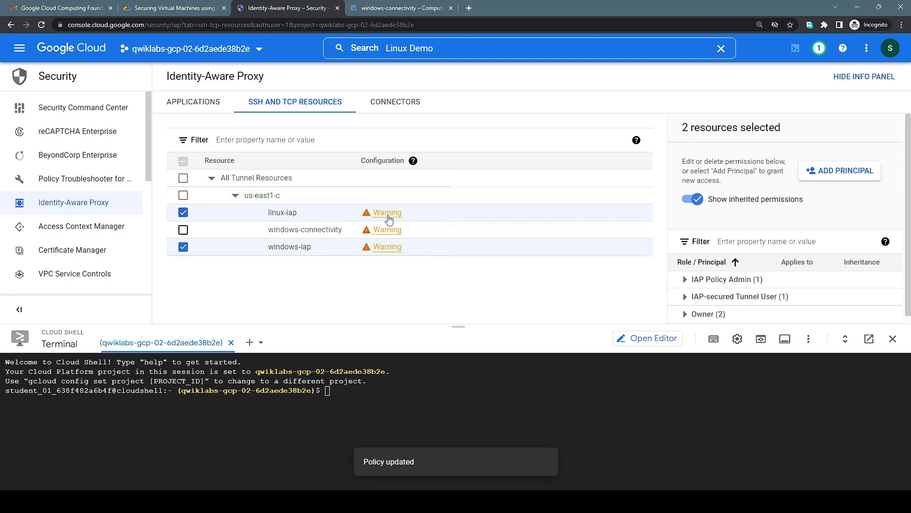
- Review the lab's remaining instructions for granting permissions to use IAP TCP forwarding
click(389, 13)
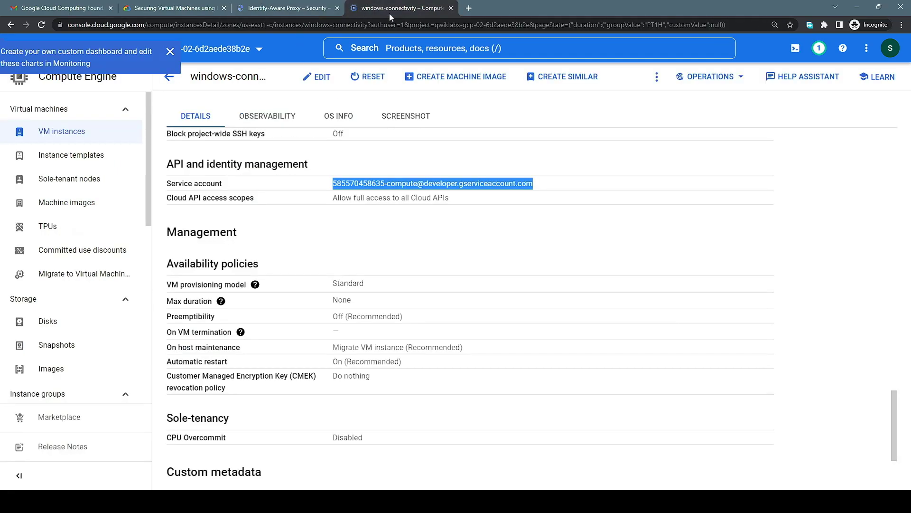
click(269, 9)
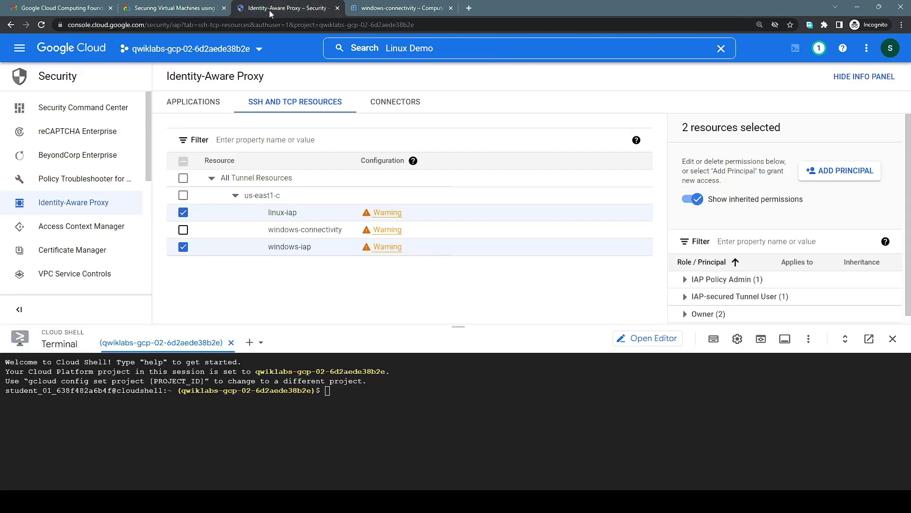
click(204, 9)
scroll(243, 247, down, 1)
scroll(243, 247, down, 2)
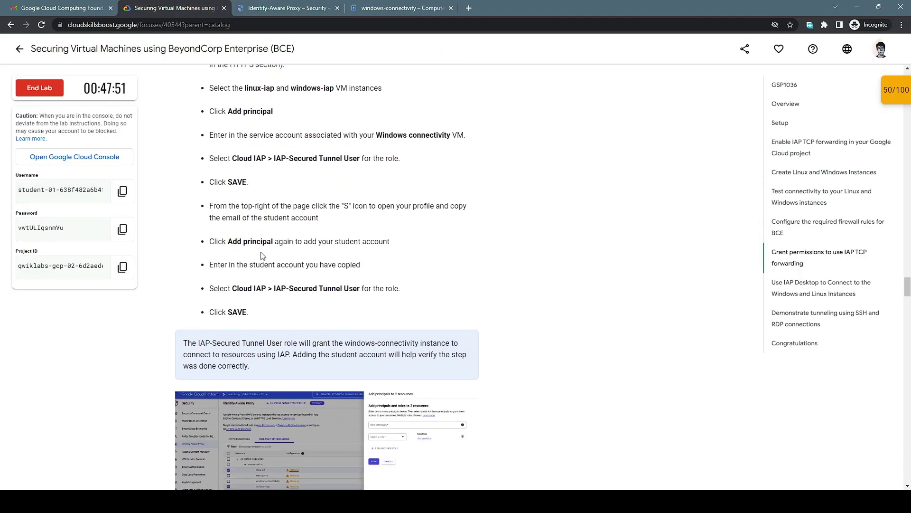
scroll(291, 266, down, 3)
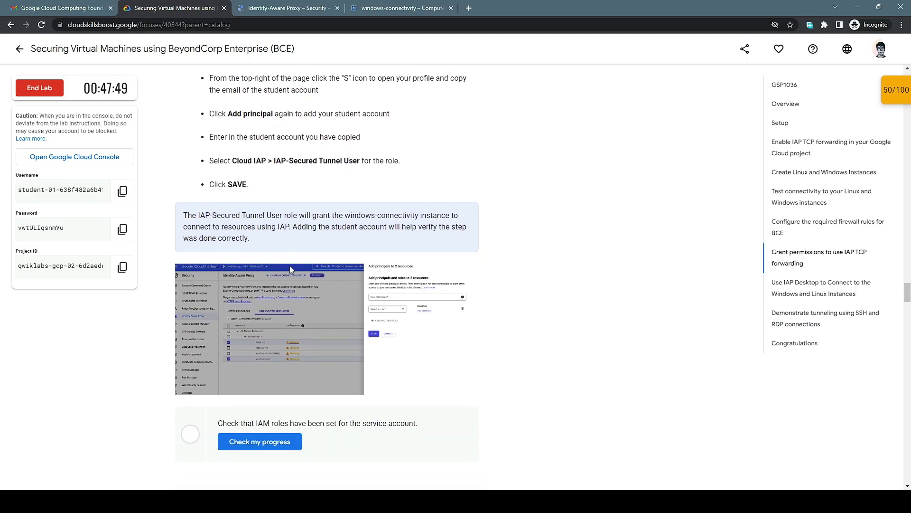
scroll(291, 266, down, 1)
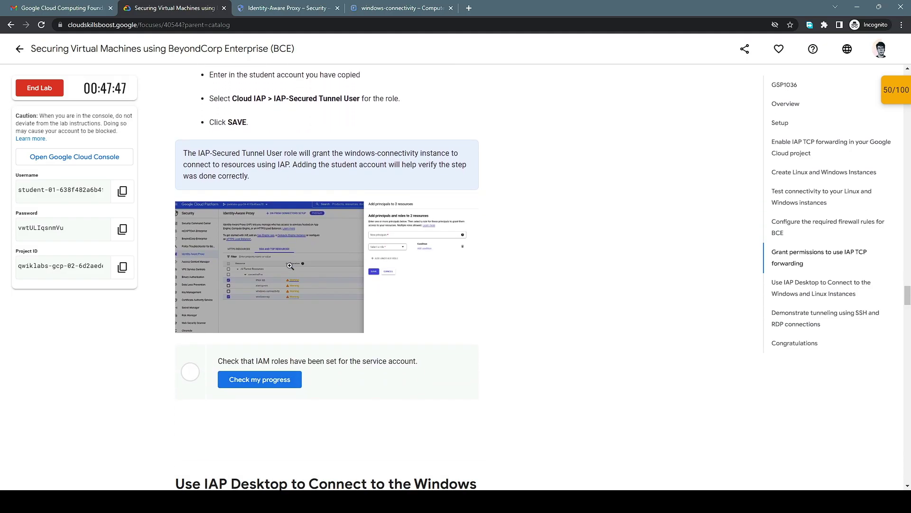
- Compare the lab's enlarged example screenshot of the access form and run the progress check for the service account's IAM roles
scroll(290, 266, down, 1)
click(291, 264)
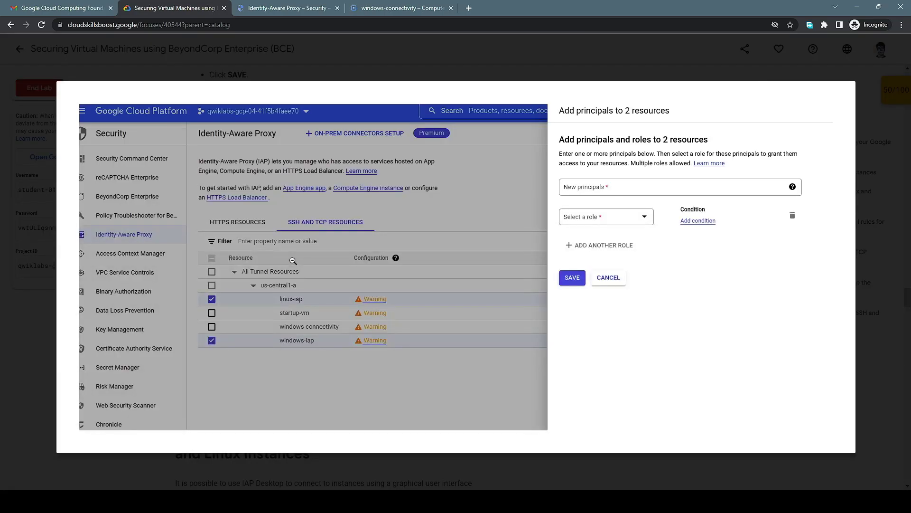
click(308, 70)
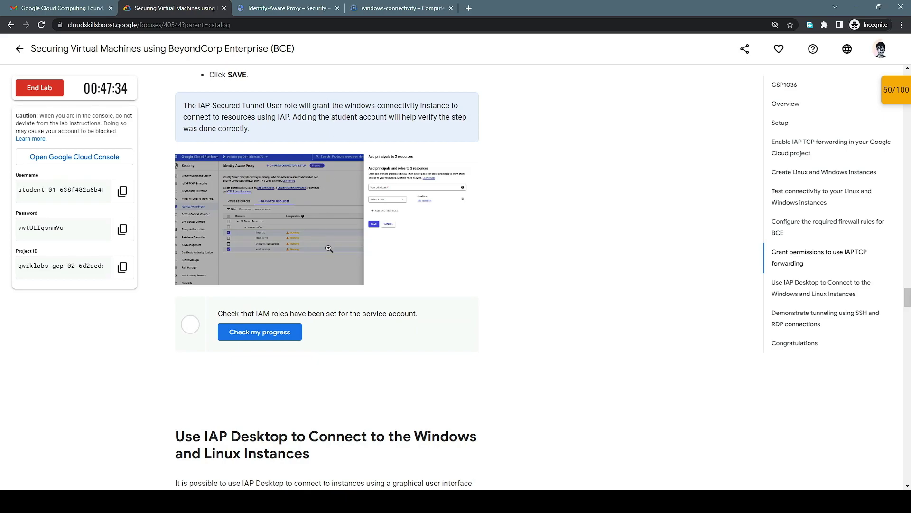
click(277, 337)
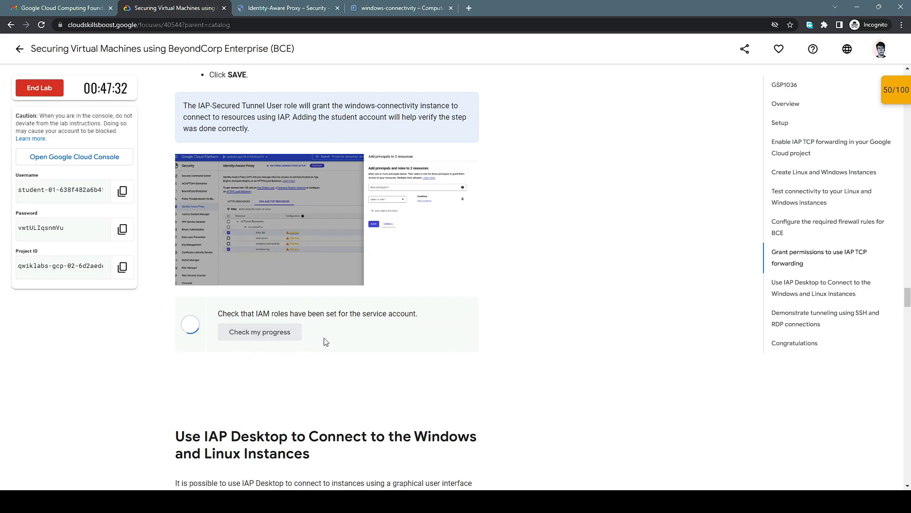
- Read the lab section on using IAP Desktop, including how to connect to windows-connectivity over RDP
scroll(325, 342, down, 7)
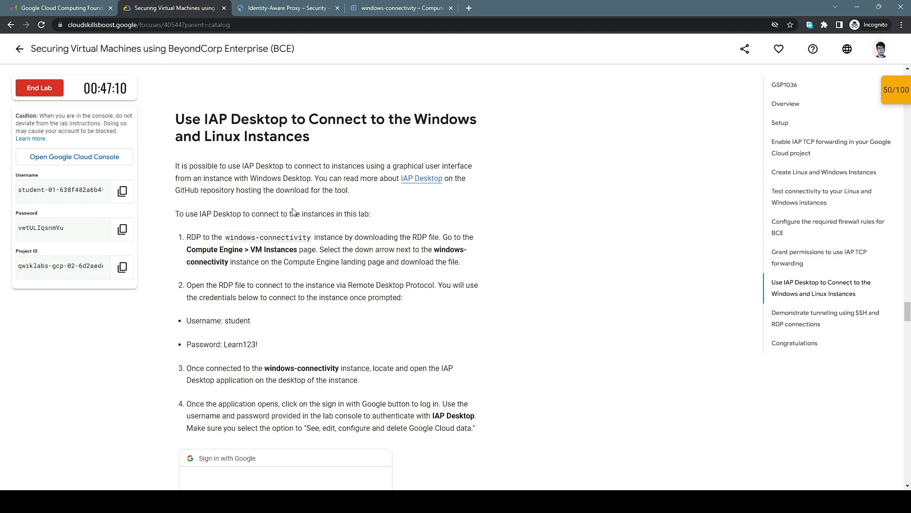
drag(177, 118, 348, 145)
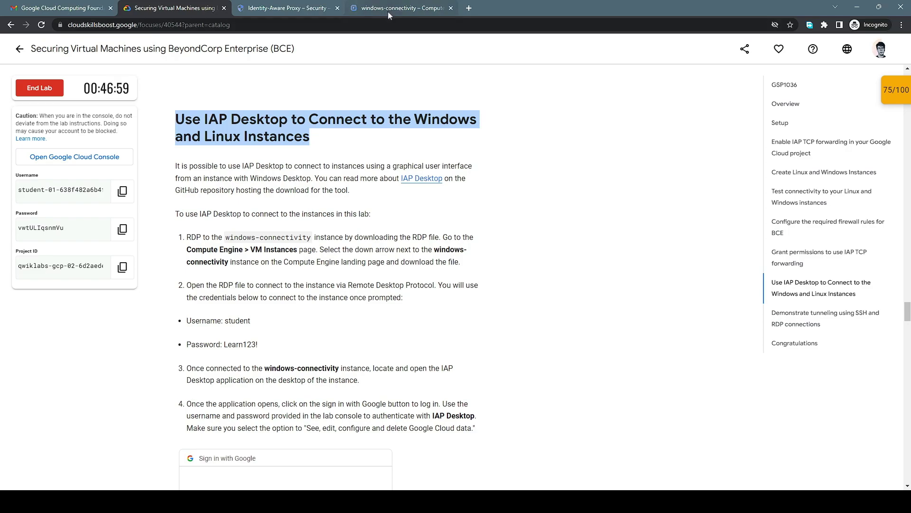
drag(191, 237, 485, 268)
click(192, 236)
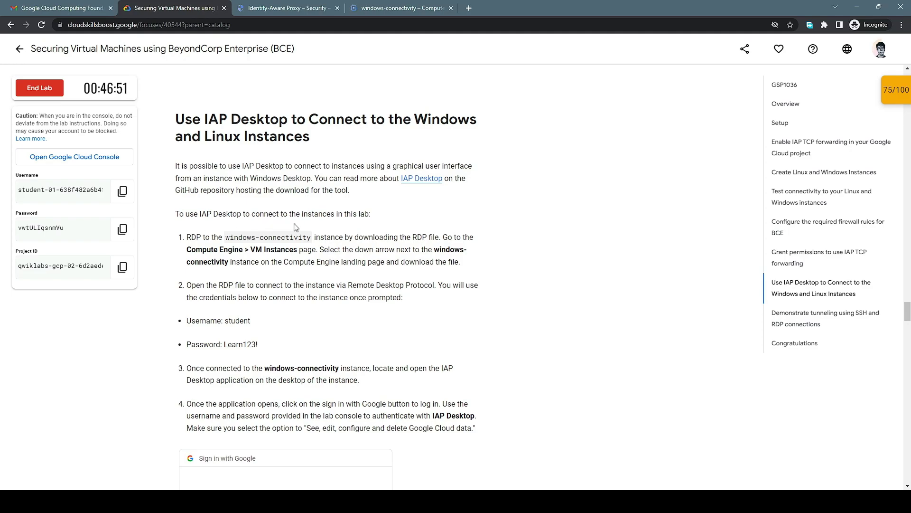
- Return from the windows-connectivity details to the VM instances list and recheck the lab's RDP download instruction
click(389, 9)
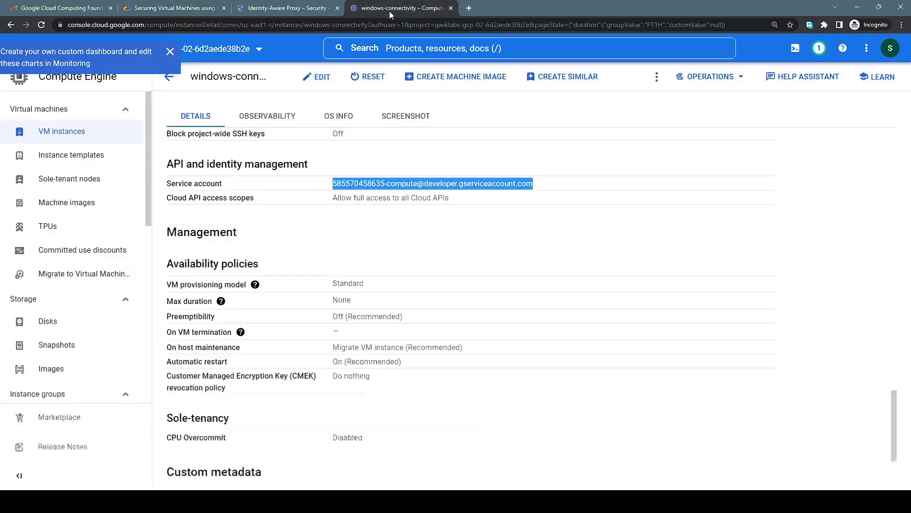
click(102, 138)
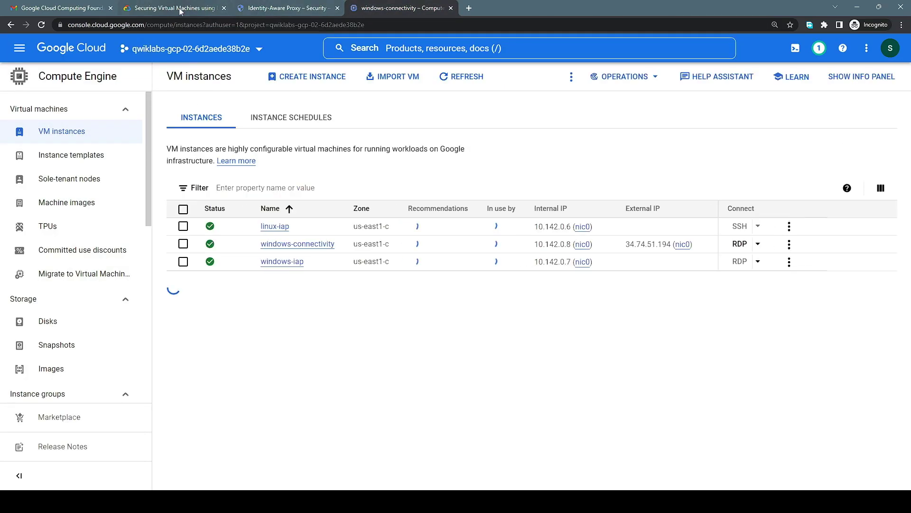
click(180, 9)
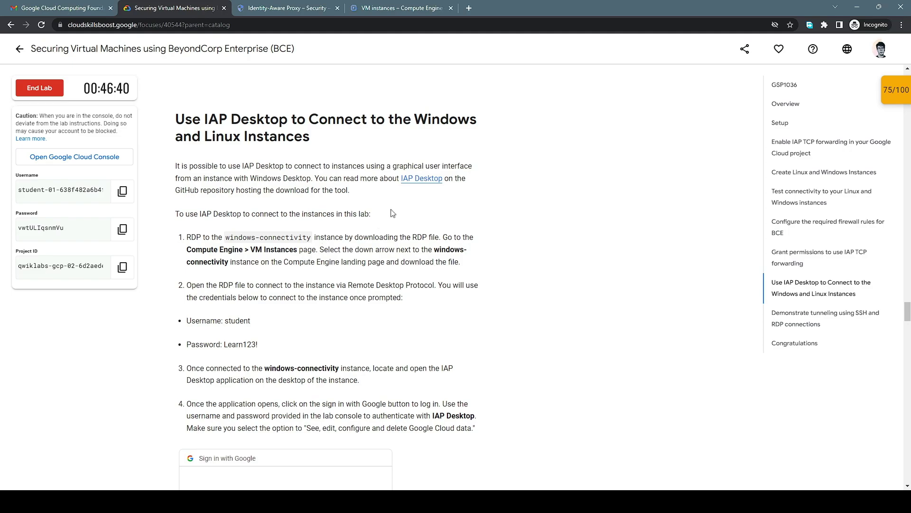
click(386, 9)
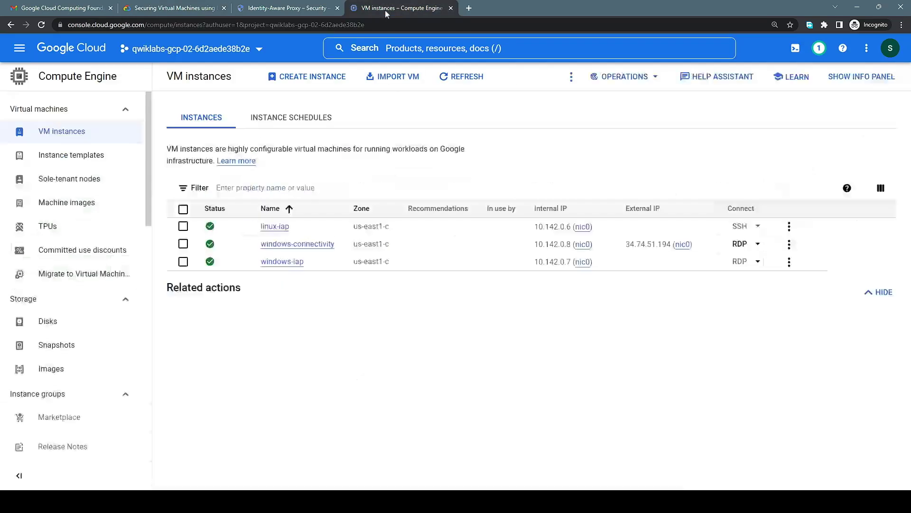
- Compare the windows-connectivity details page with the lab's instruction for opening the RDP file, and return to the VM instances list
click(301, 245)
click(196, 10)
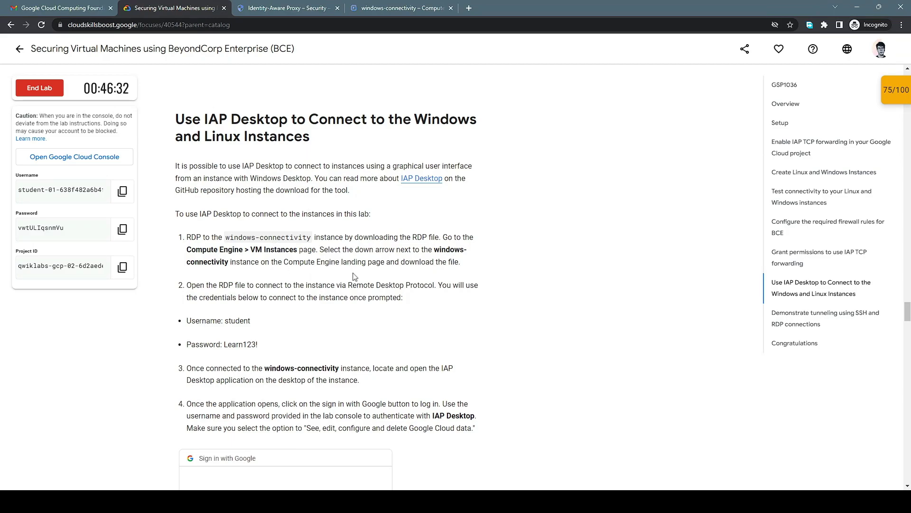
scroll(354, 275, down, 1)
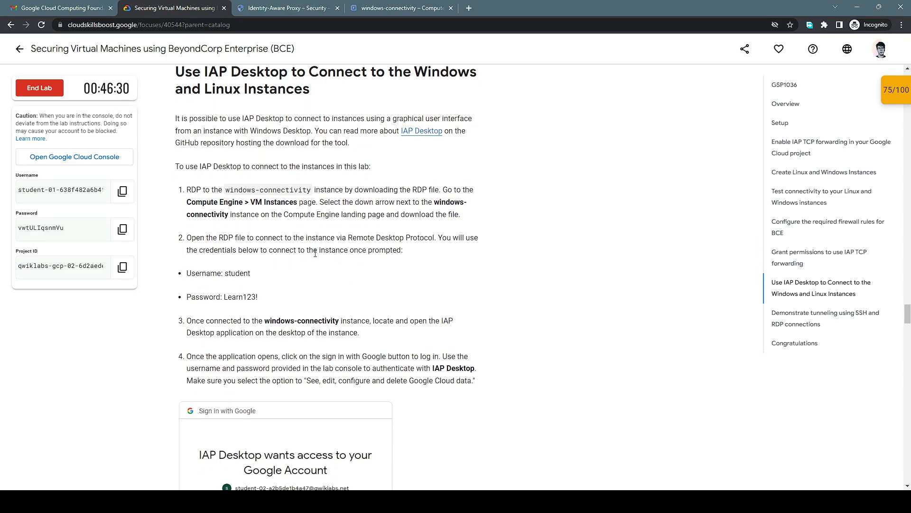
drag(189, 237, 403, 250)
click(390, 9)
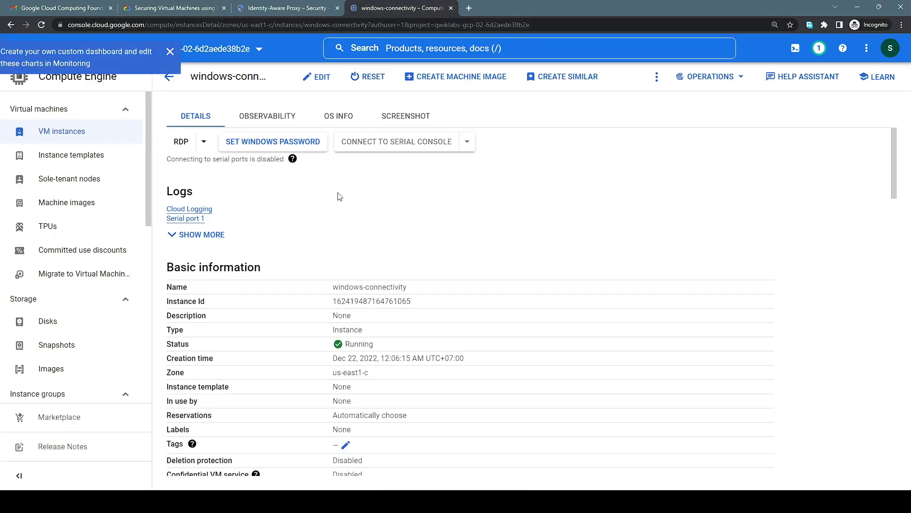
click(170, 51)
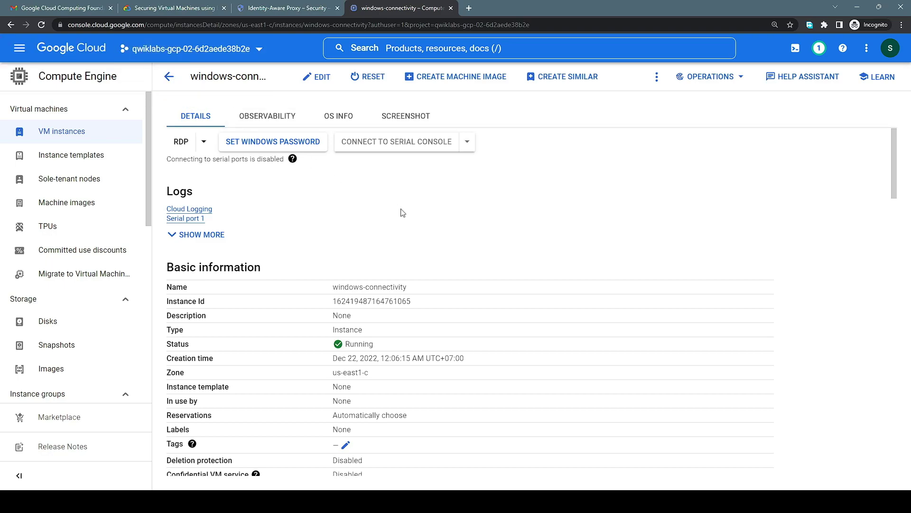
scroll(402, 212, down, 2)
click(169, 76)
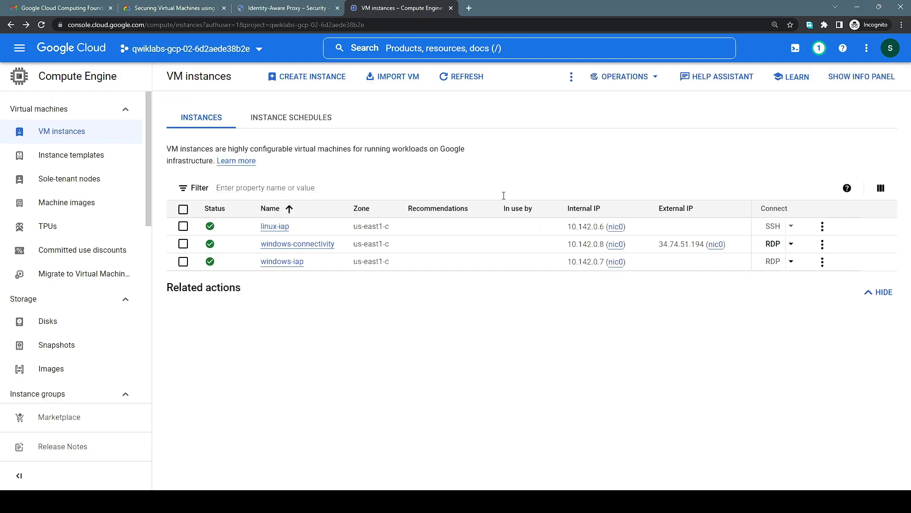
- Download the RDP file for the windows-connectivity instance from its RDP connection options
click(758, 244)
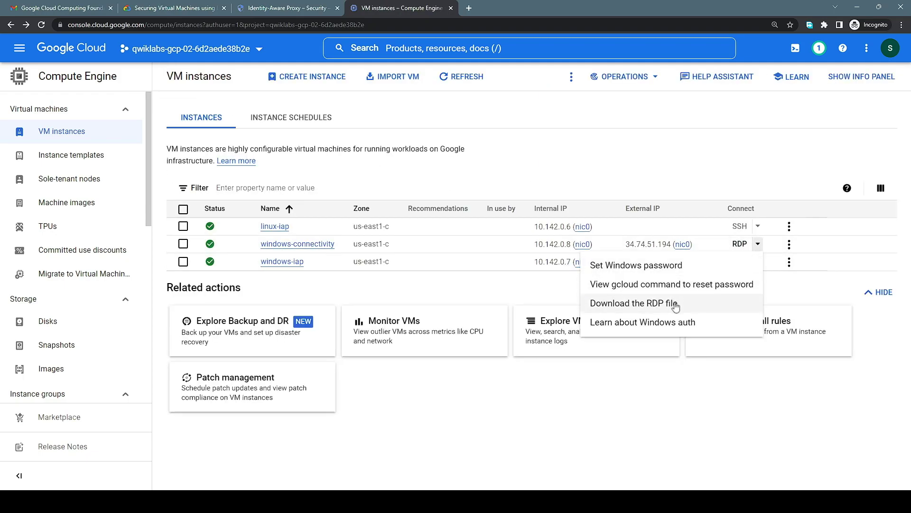
click(737, 248)
click(737, 248)
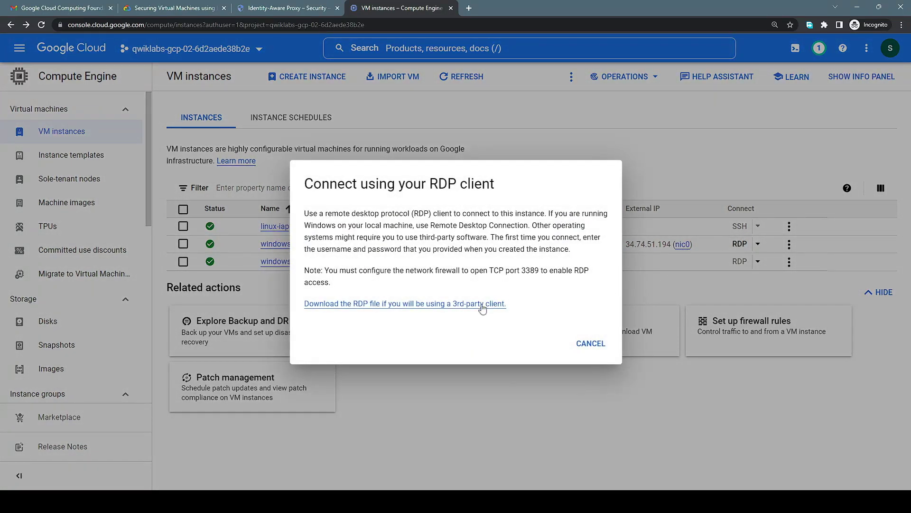
click(482, 306)
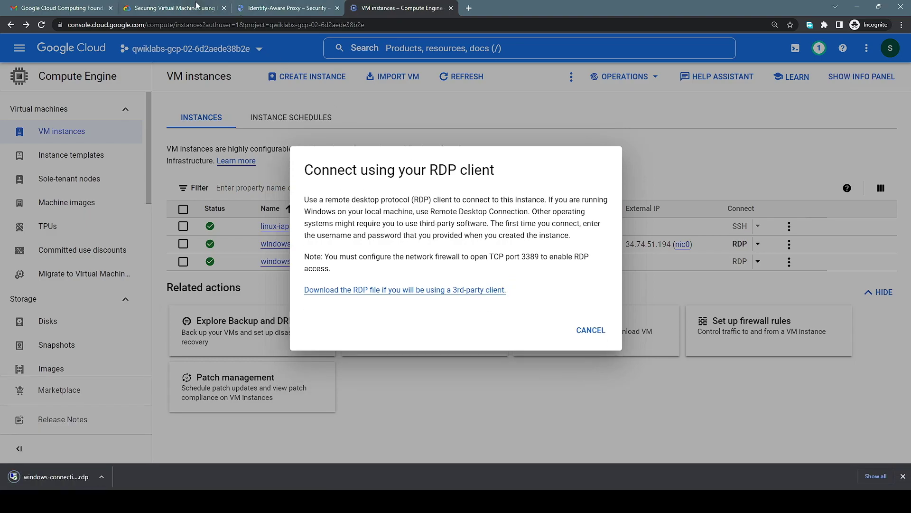
- Recheck the lab's instructions for connecting over Remote Desktop and open the downloaded windows-connectivity RDP file
click(180, 8)
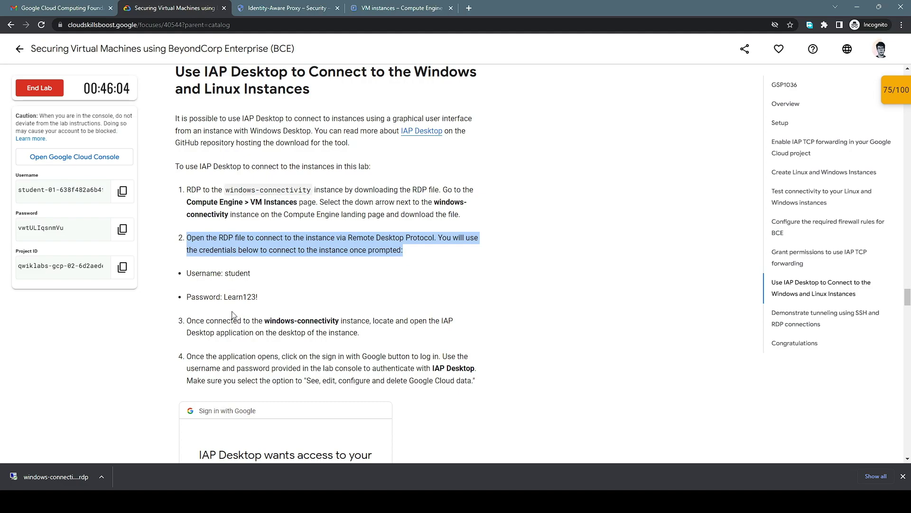
click(421, 11)
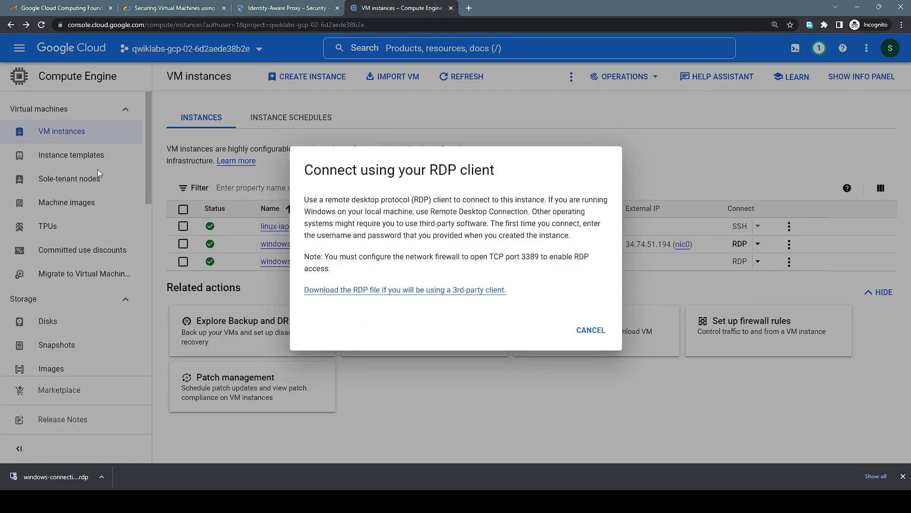
click(271, 8)
click(186, 8)
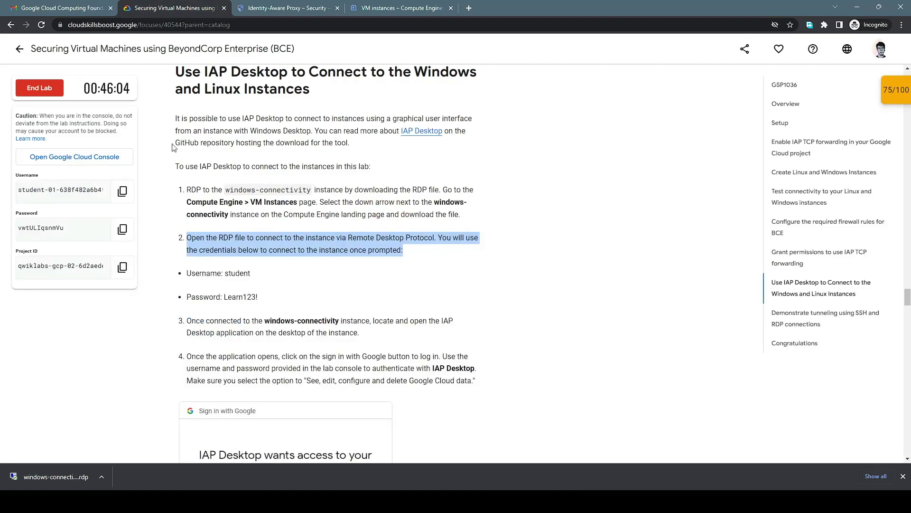
click(72, 478)
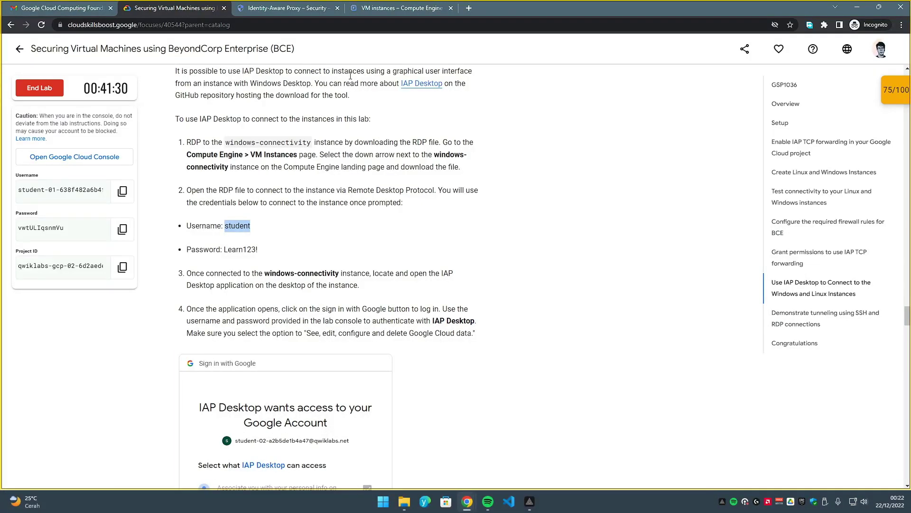
- Generate a new Windows password for the suggested student username in the VM instances page and copy it
click(406, 10)
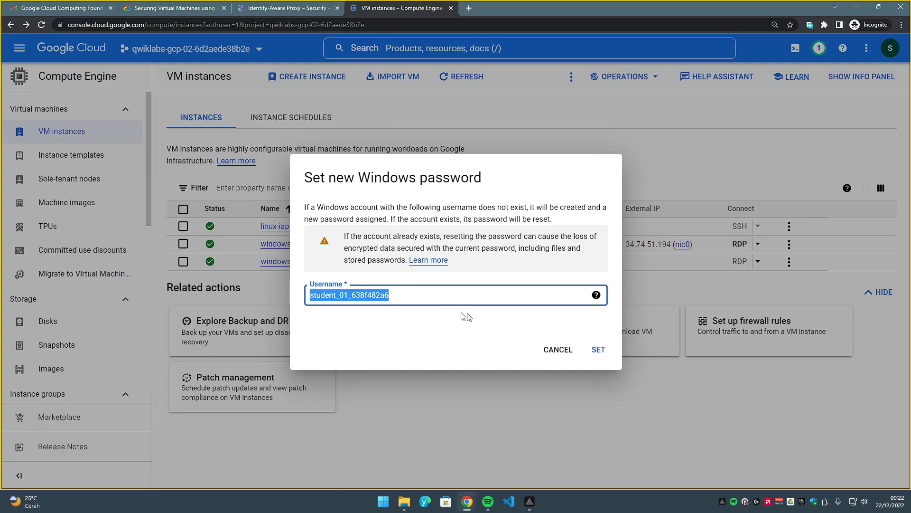
click(598, 349)
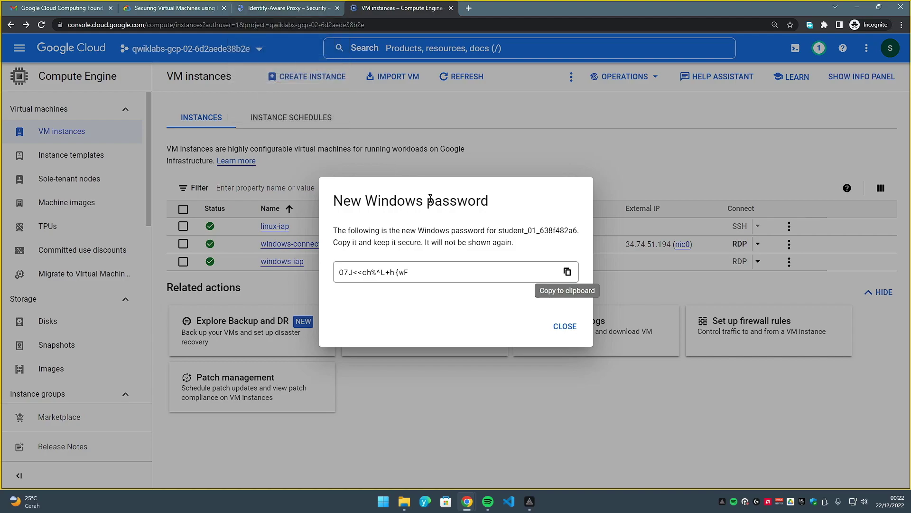
click(567, 273)
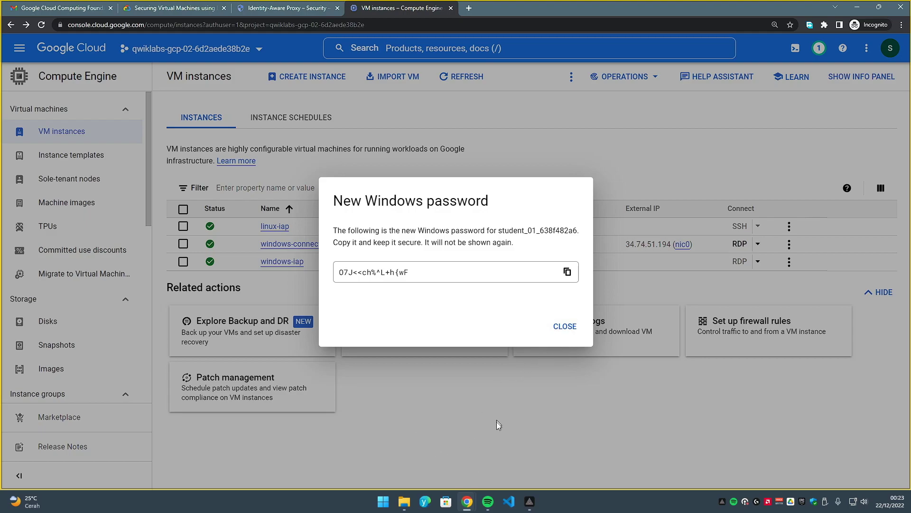
click(509, 500)
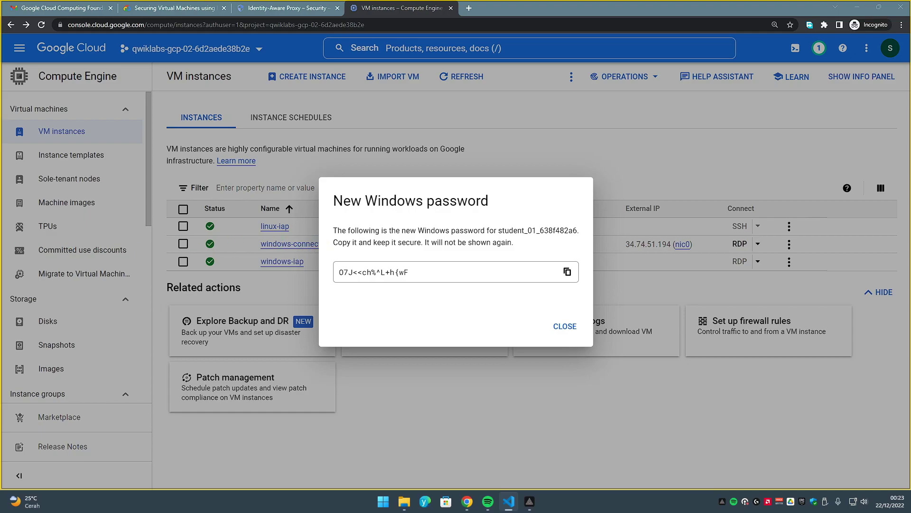
click(574, 329)
click(574, 328)
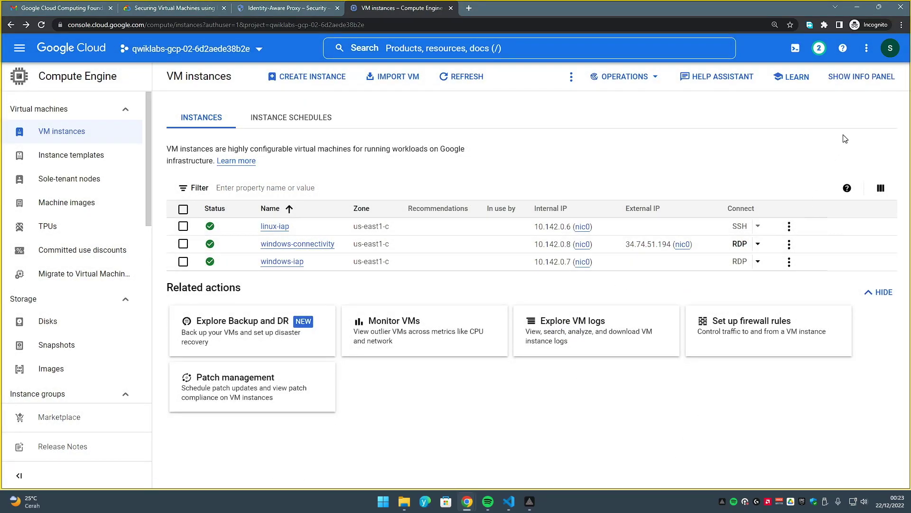
- Connect to windows-connectivity with the downloaded RDP file, entering the copied Windows password and accepting the untrusted certificate
click(901, 26)
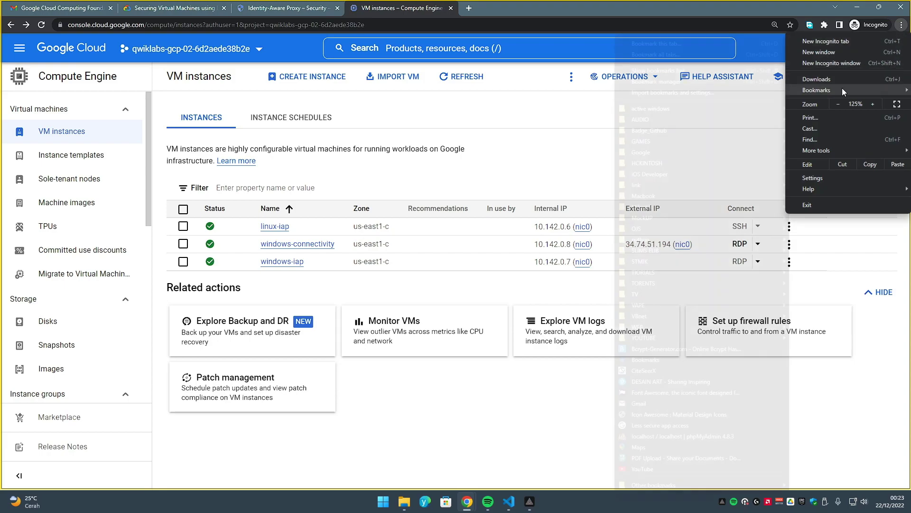
click(844, 80)
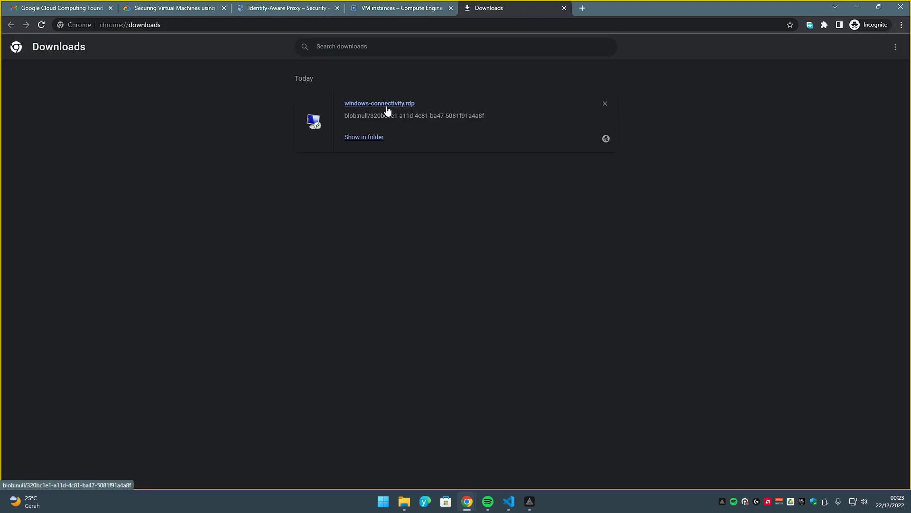
click(525, 301)
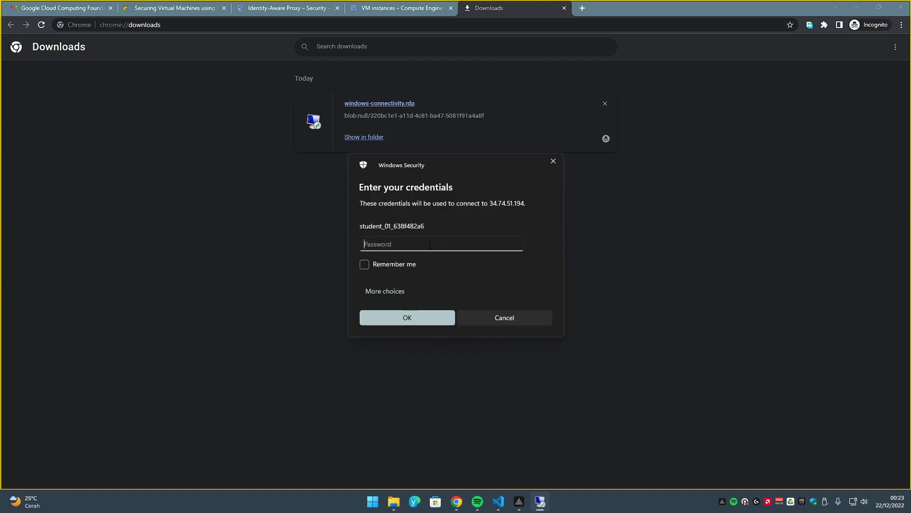
key(ctrl+v)
drag(515, 246, 516, 246)
click(436, 319)
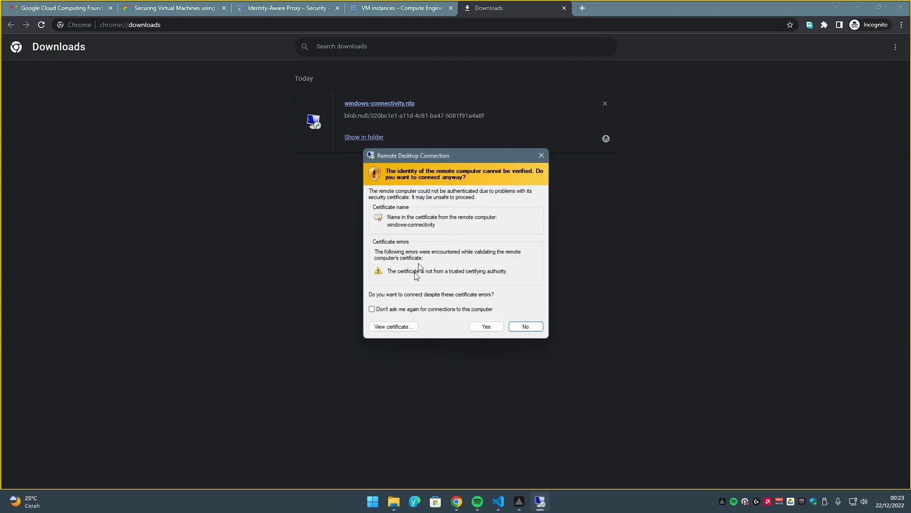
click(492, 329)
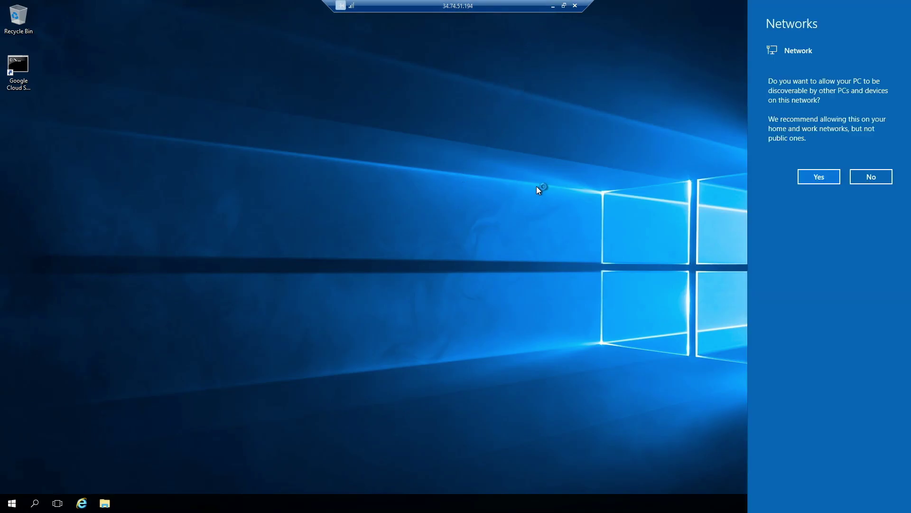
- Allow the remote PC to be discoverable on its network and shrink the full-screen Remote Desktop session to a movable window
click(822, 179)
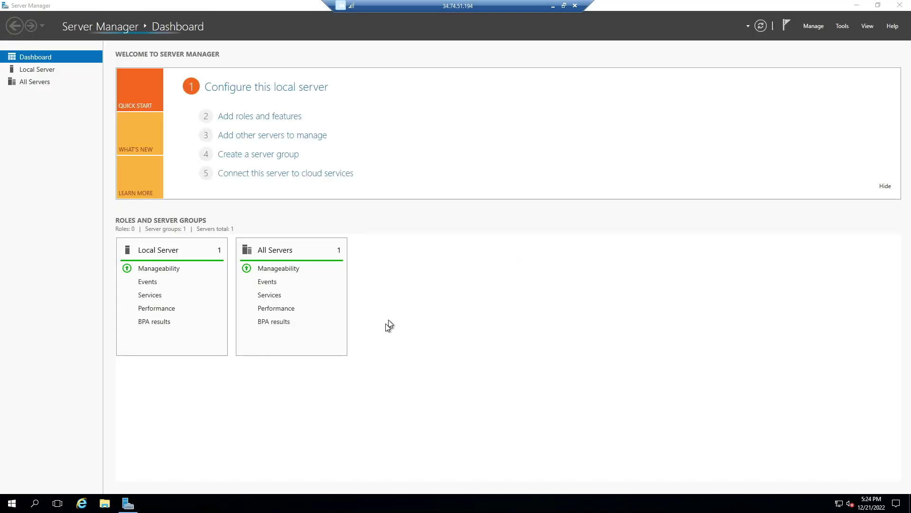
click(564, 5)
drag(374, 278, 668, 423)
drag(403, 12, 535, 74)
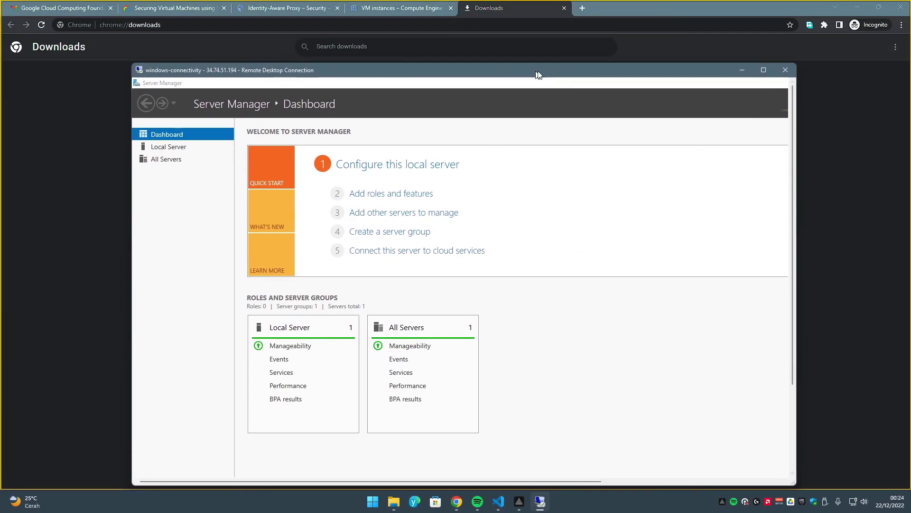
drag(393, 60, 393, 50)
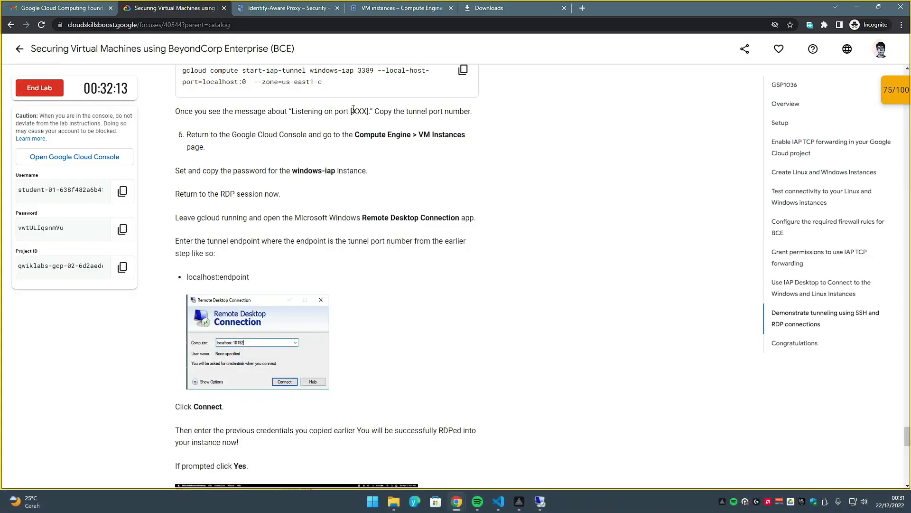
- Run the lab's progress check for VM access via the IAP-enabled SA, and repeat it from the checkpoints list
scroll(354, 110, down, 10)
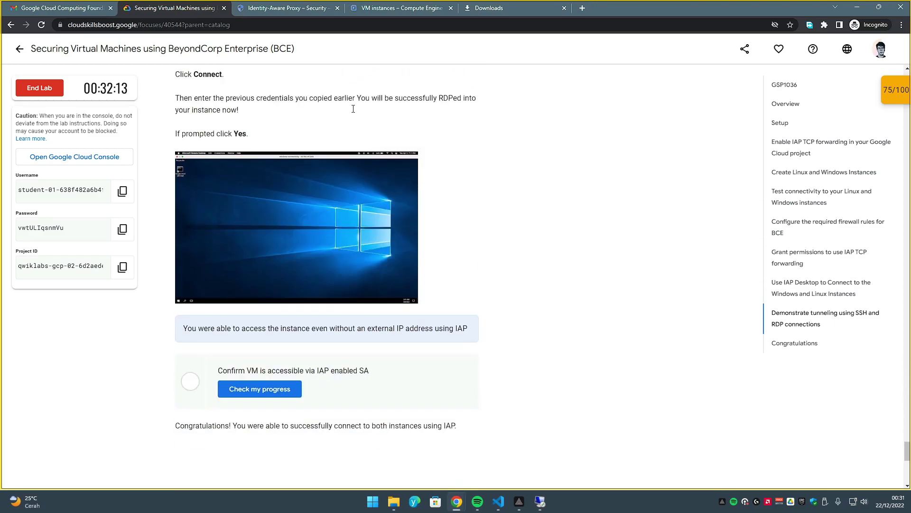
click(260, 247)
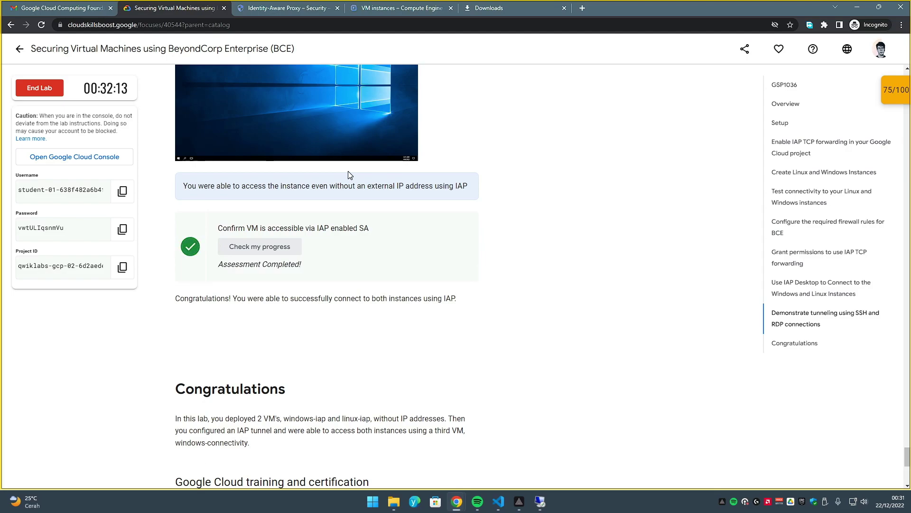
scroll(348, 176, down, 2)
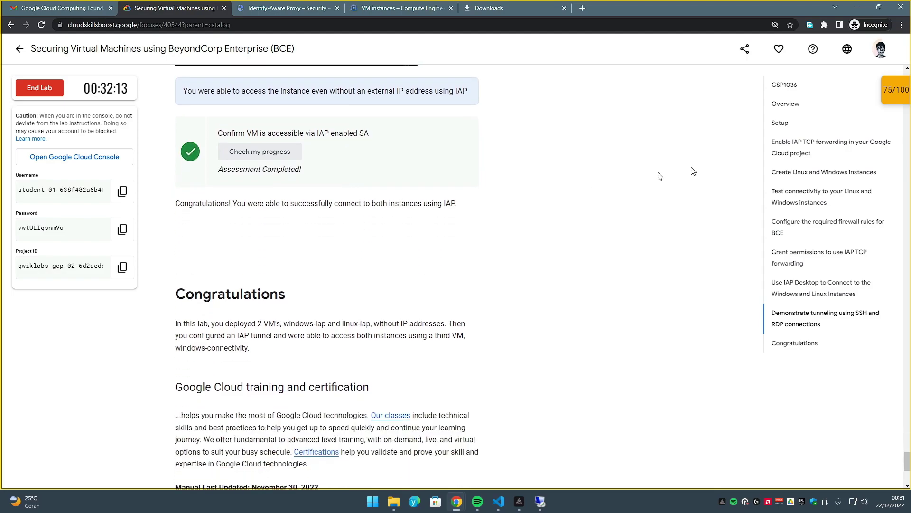
click(886, 100)
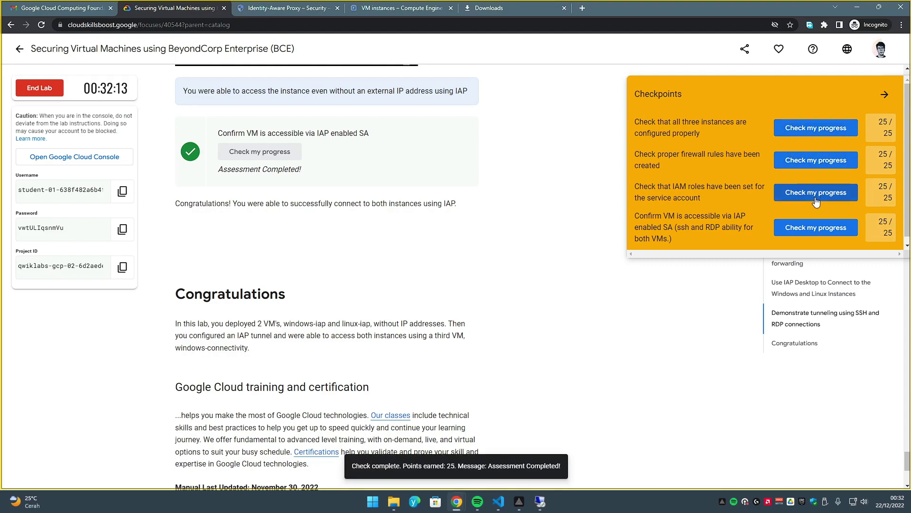
click(815, 231)
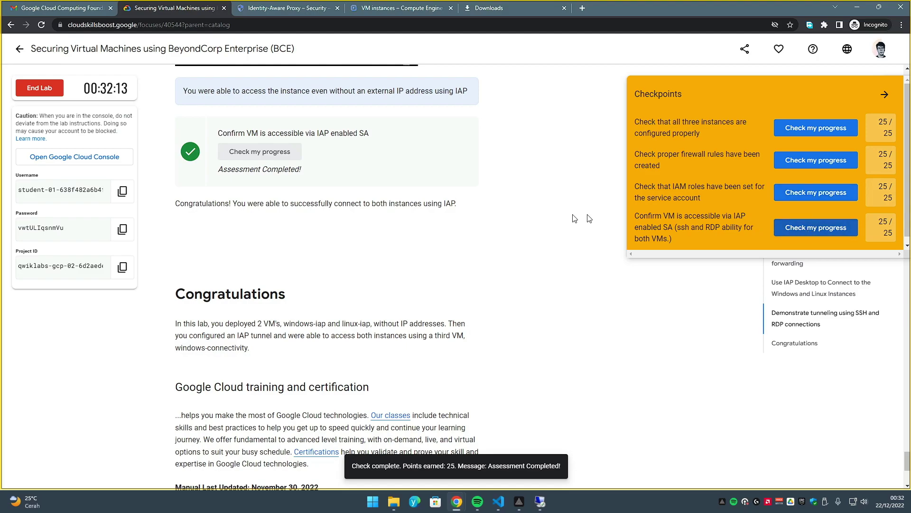
- Review the lab's closing instructions for the windows-iap Remote Desktop connection with the checkpoints list collapsed
scroll(497, 228, up, 7)
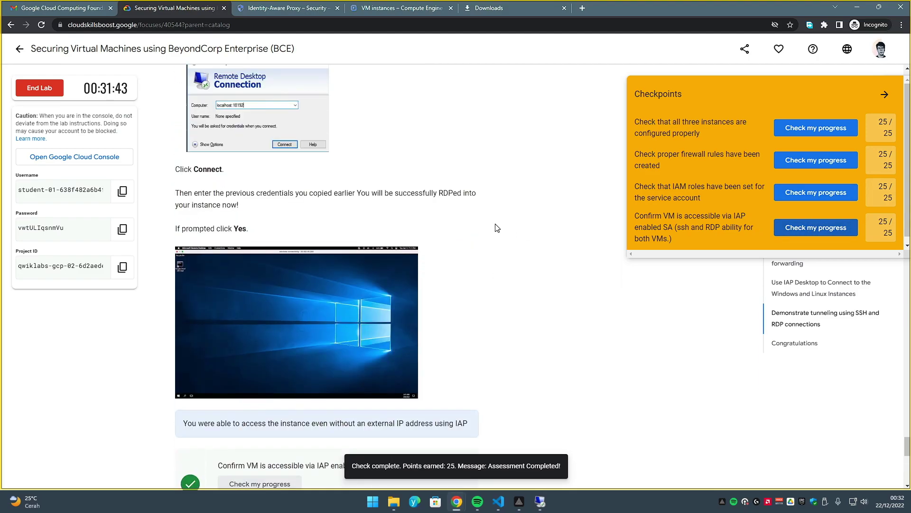
scroll(496, 228, down, 2)
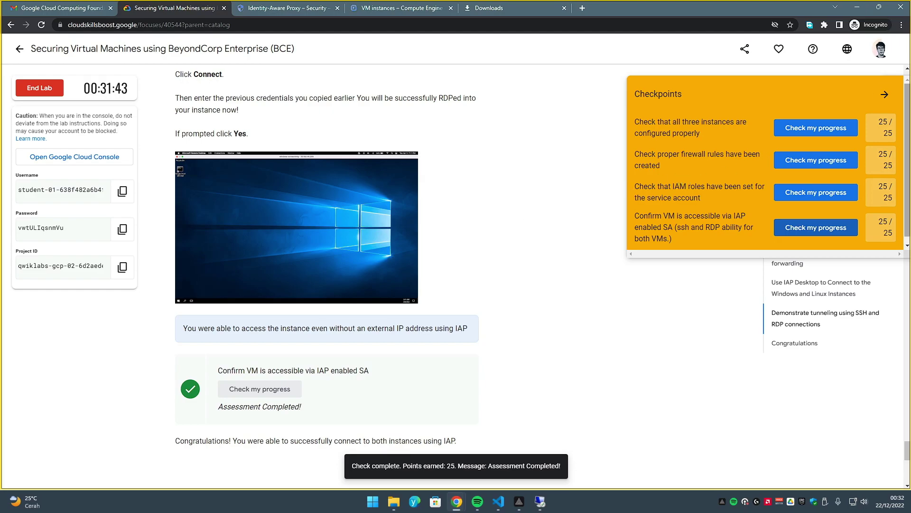
click(884, 94)
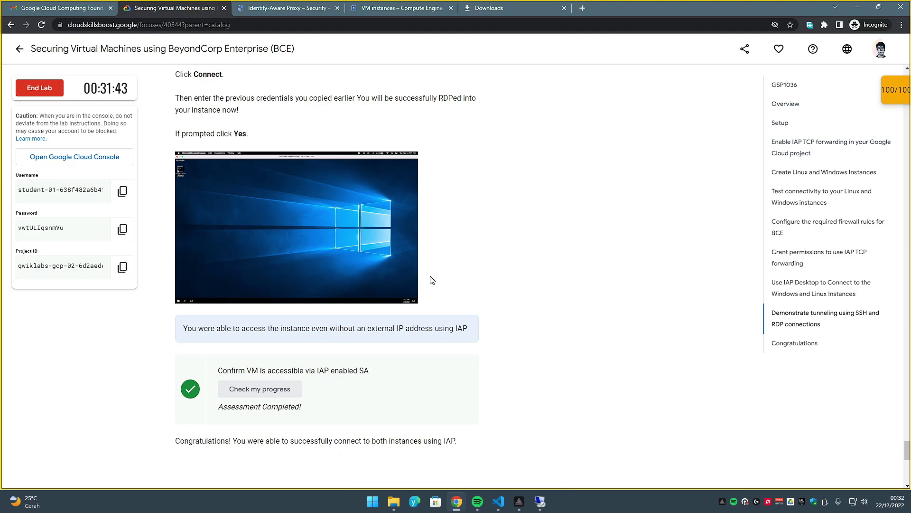
scroll(429, 256, up, 1)
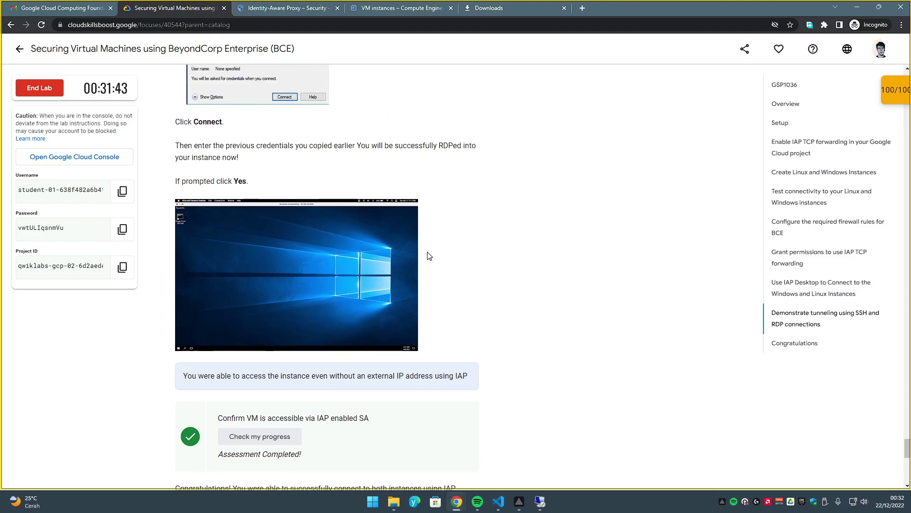
scroll(429, 256, up, 2)
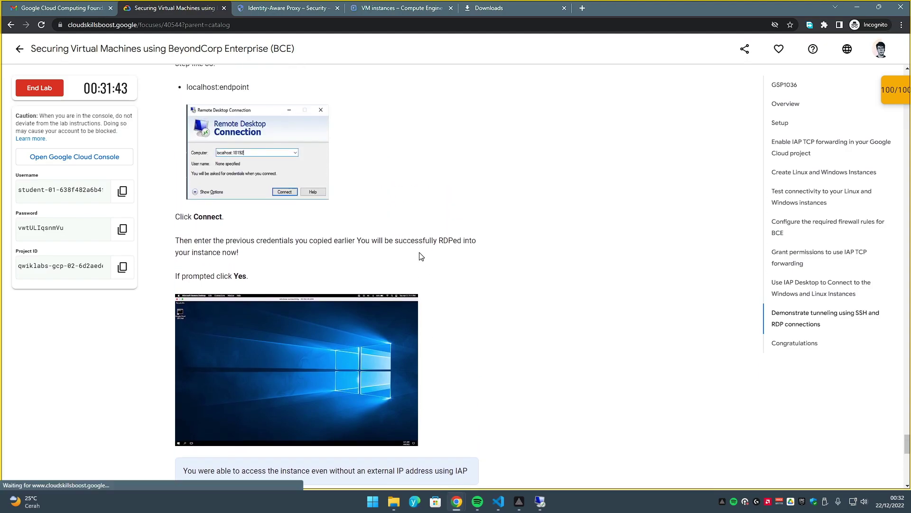
scroll(421, 256, down, 3)
- Rerun the checkpoints for the service account's IAM roles and the VM's IAP accessibility, and view the lab's closing section
click(897, 93)
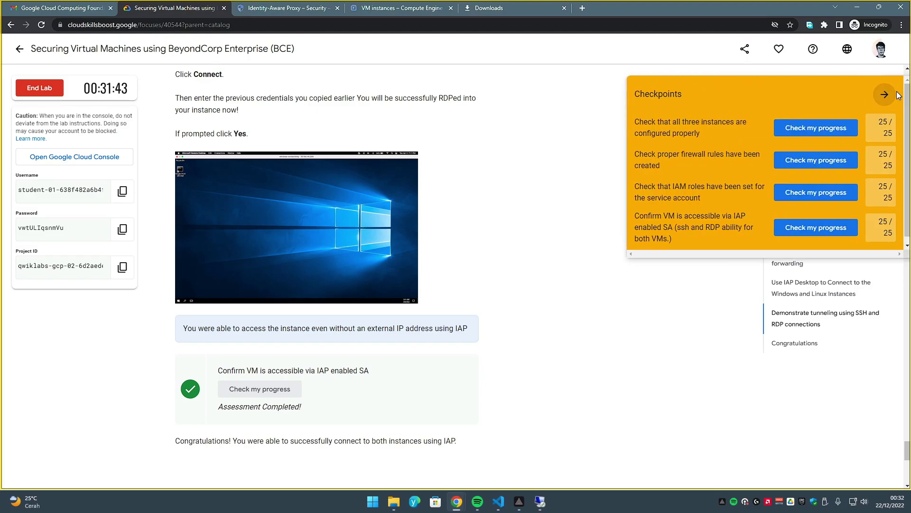
click(891, 93)
click(891, 93)
click(816, 192)
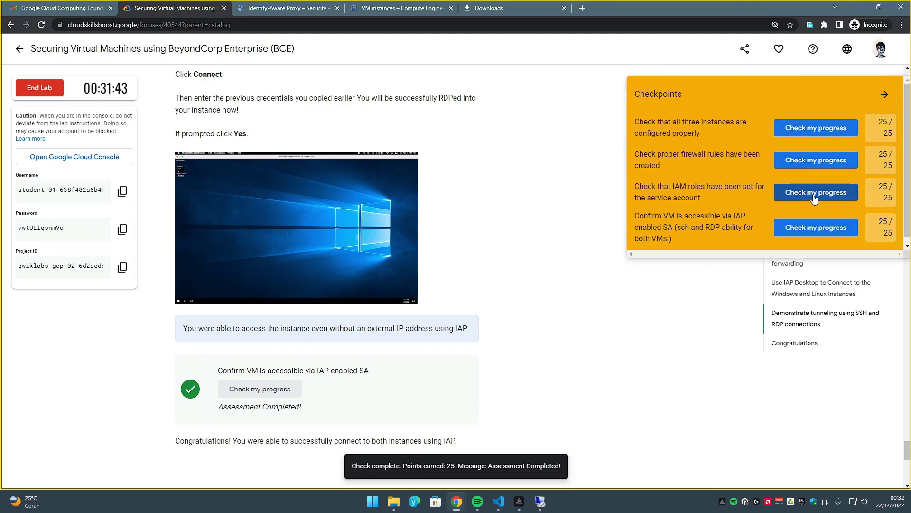
click(812, 237)
scroll(577, 221, down, 4)
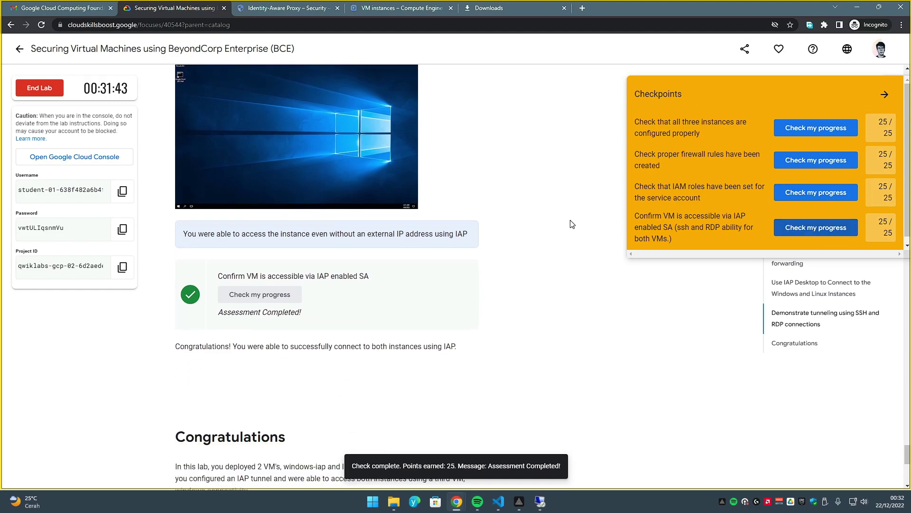